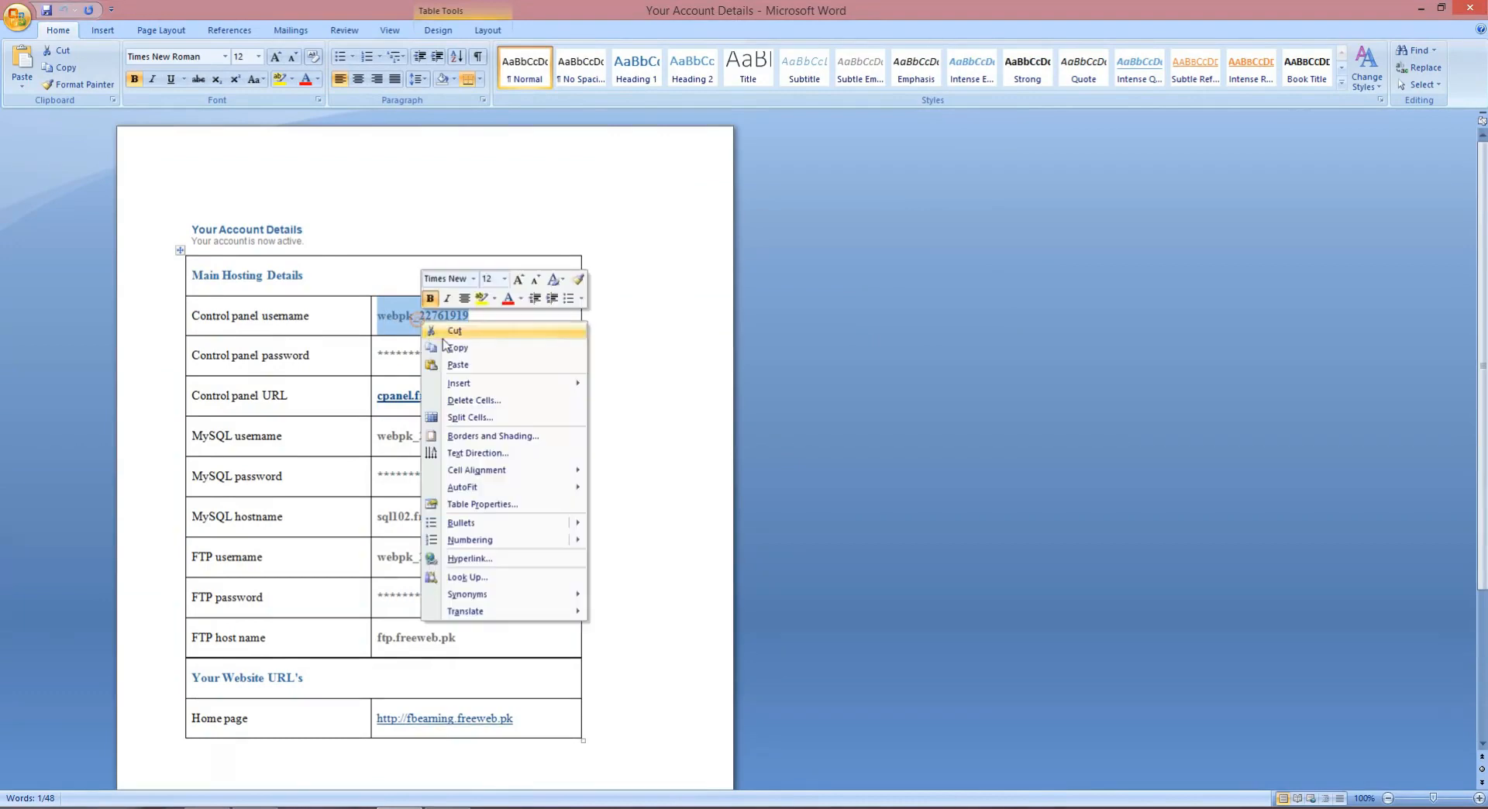
Copy the control panel username from the Your Account Details table in Word
{"action": "left_click", "coordinate": [463, 355]}
Paste the copied username into the FreeWEB.PK cPanel login, re-enter the account password and log in
{"action": "left_click", "coordinate": [207, 807]}
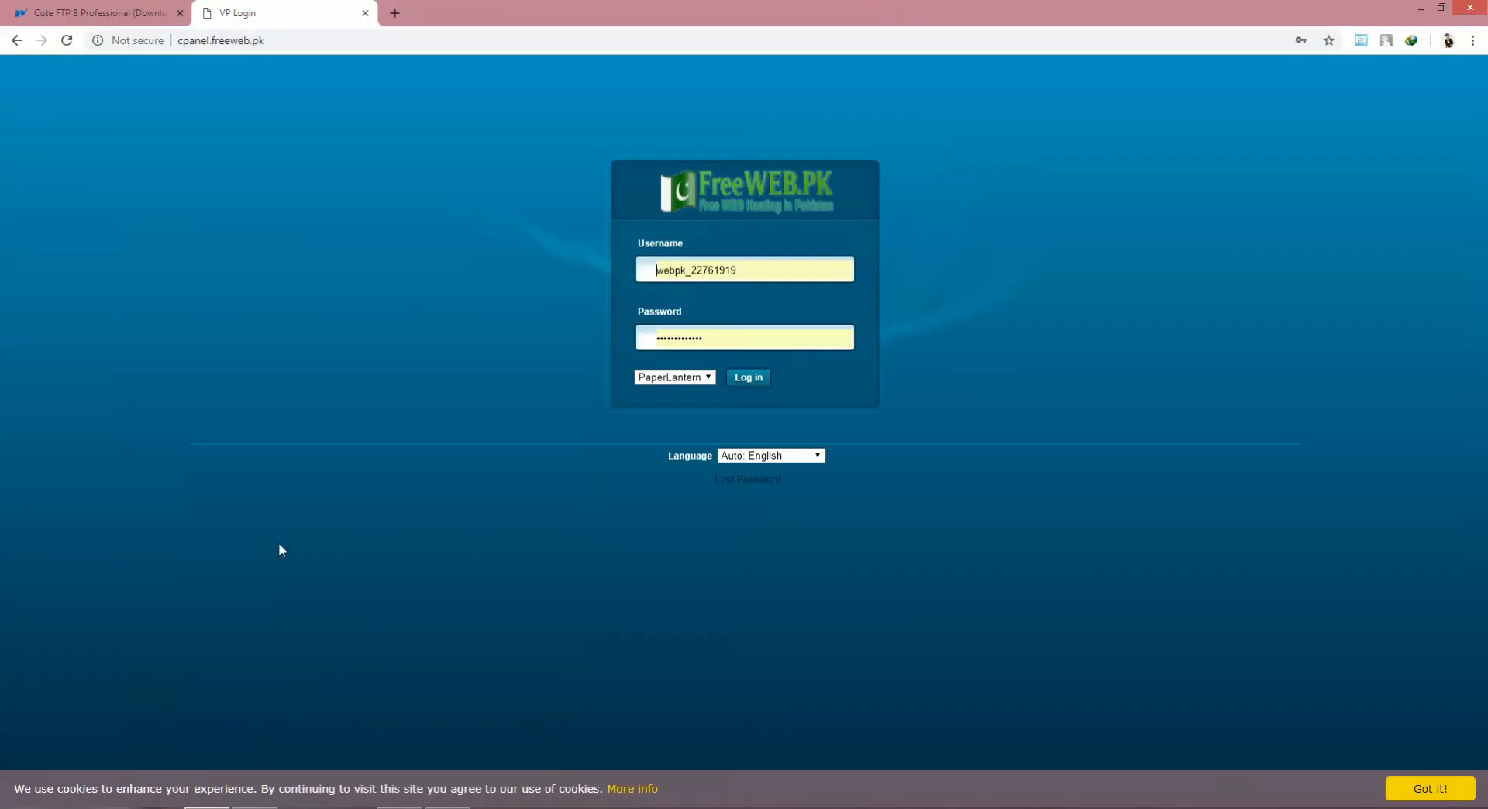
{"action": "left_click_drag", "start_coordinate": [773, 272], "coordinate": [565, 272]}
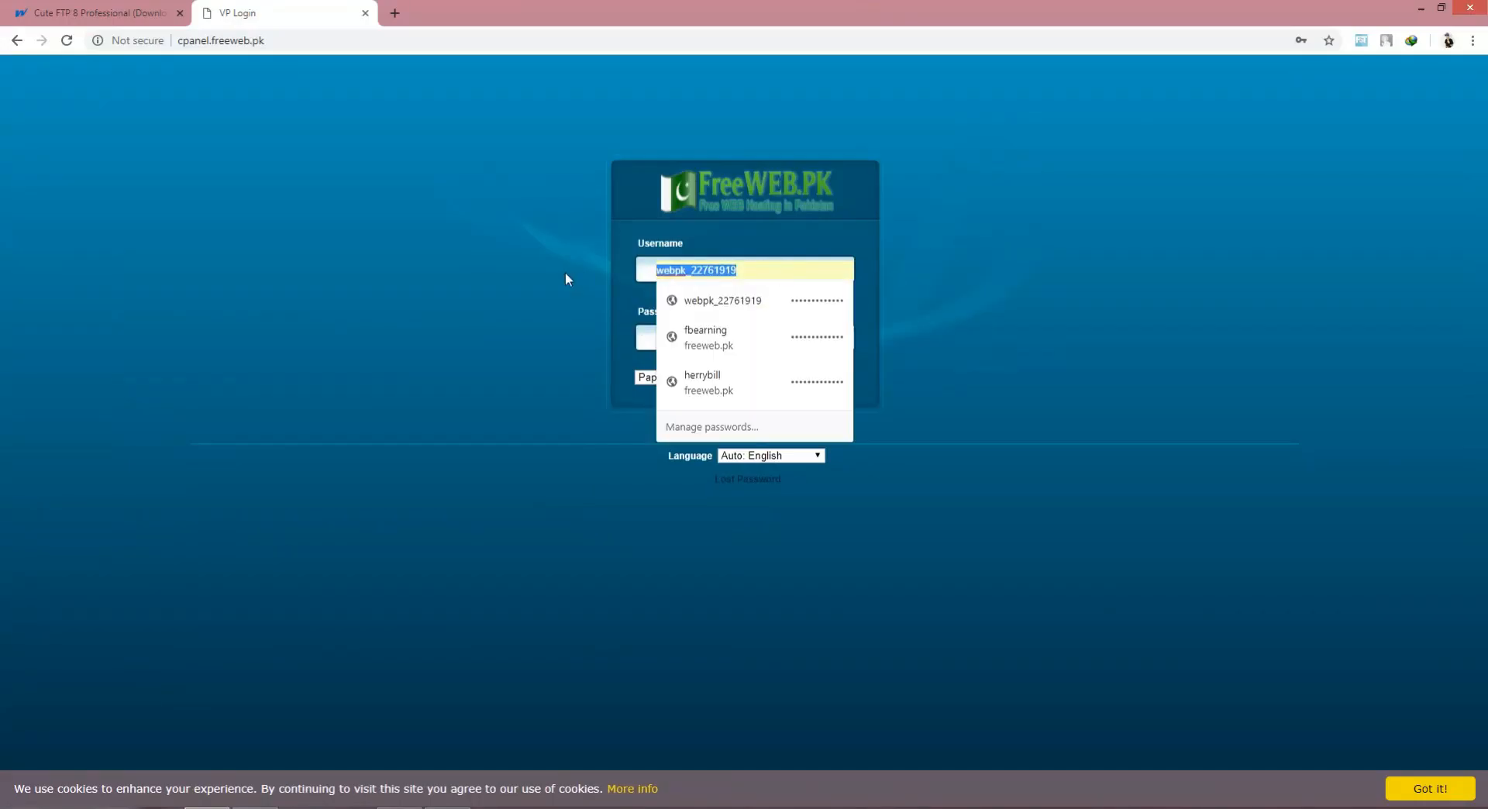
{"action": "key", "text": "ctrl+v"}
{"action": "left_click", "coordinate": [610, 342]}
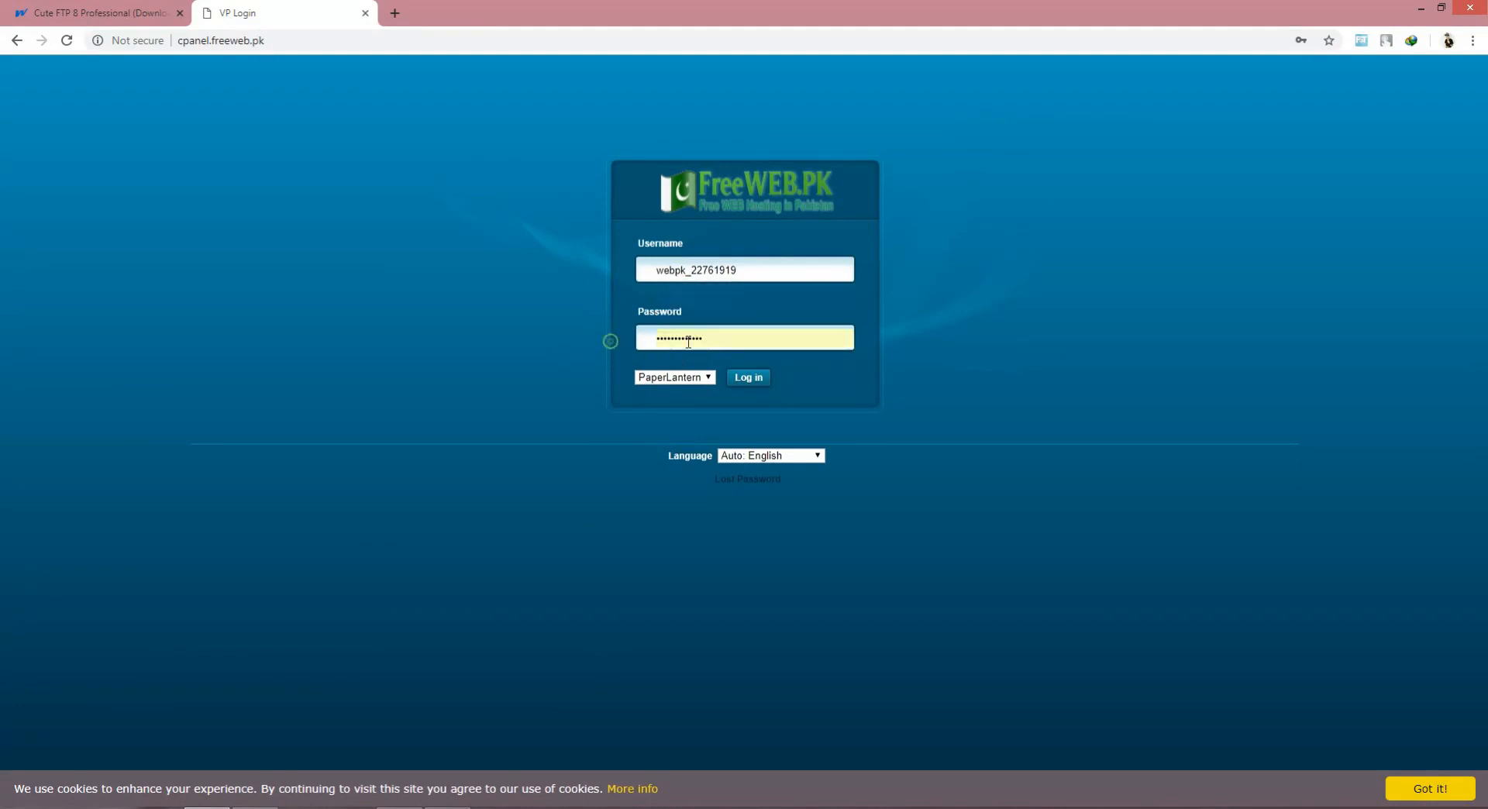
{"action": "left_click_drag", "start_coordinate": [717, 339], "coordinate": [541, 330]}
{"action": "key", "text": "BackSpace"}
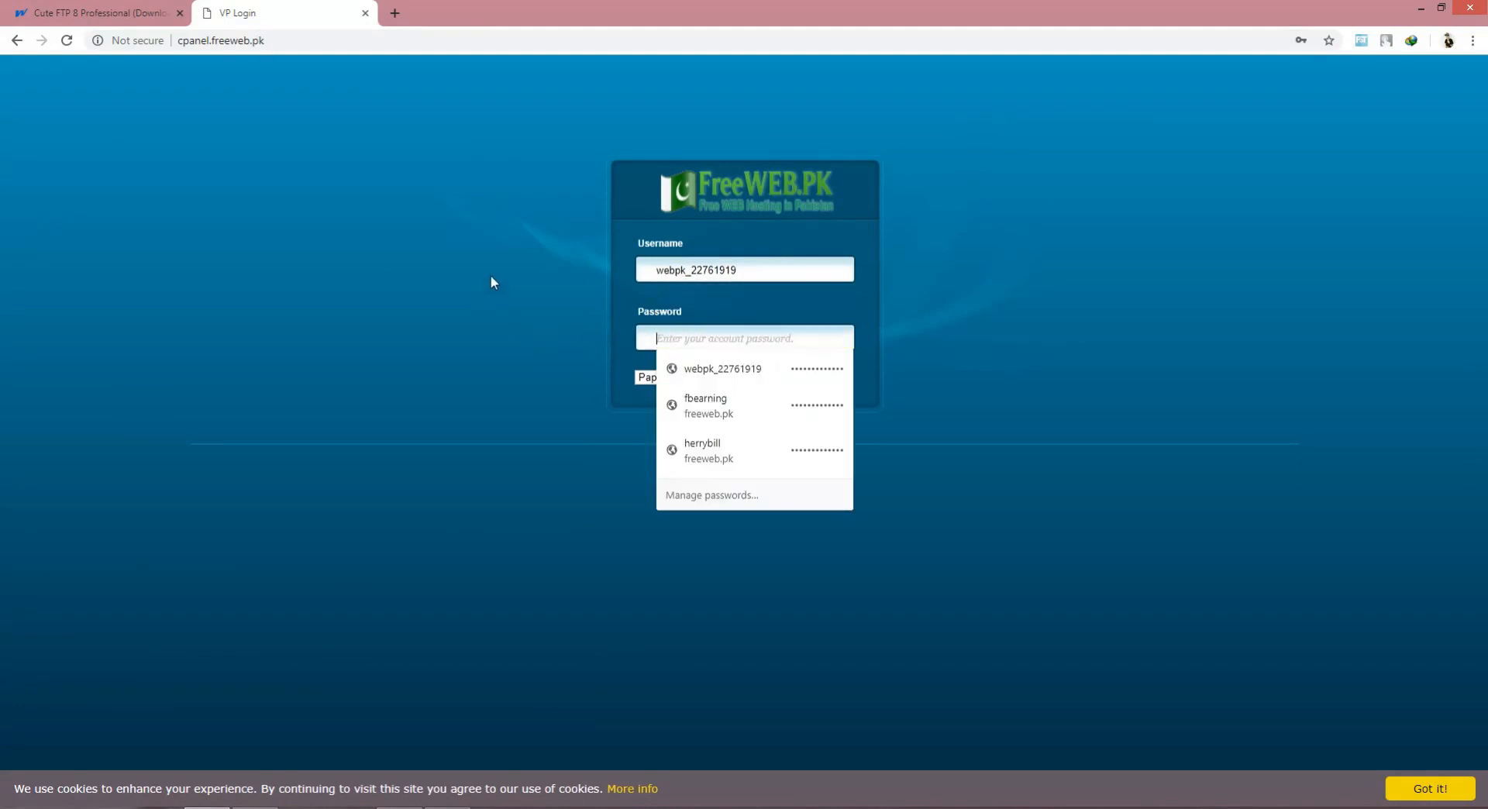
{"action": "type", "text": "•"}
{"action": "key", "text": "BackSpace"}
{"action": "type", "text": "••••••••••"}
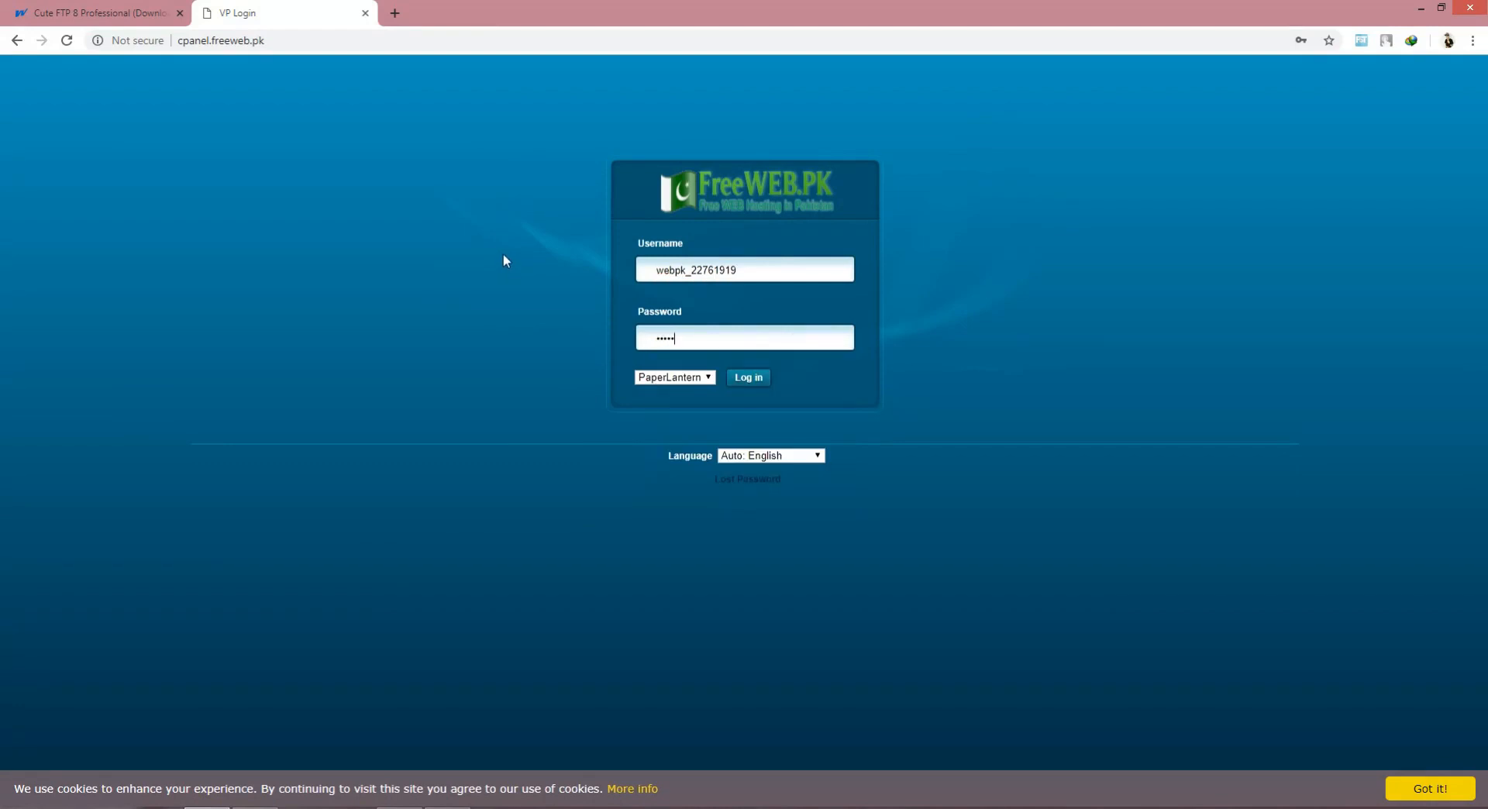
{"action": "type", "text": "•••"}
{"action": "left_click", "coordinate": [755, 384]}
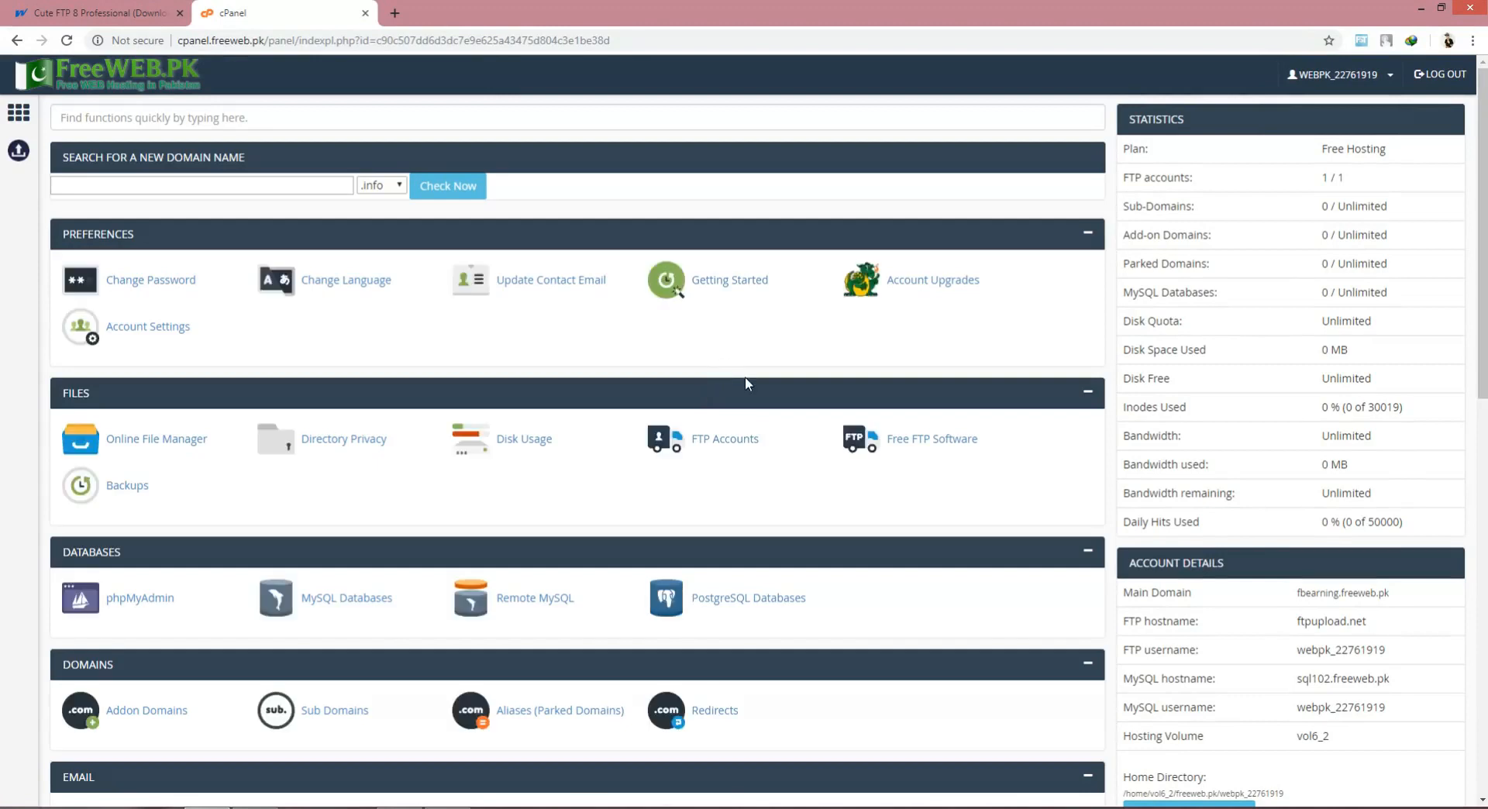
Create a new MySQL database named bd1 on the MySQL Databases page
{"action": "scroll", "coordinate": [712, 391], "scroll_direction": "down", "scroll_amount": 3}
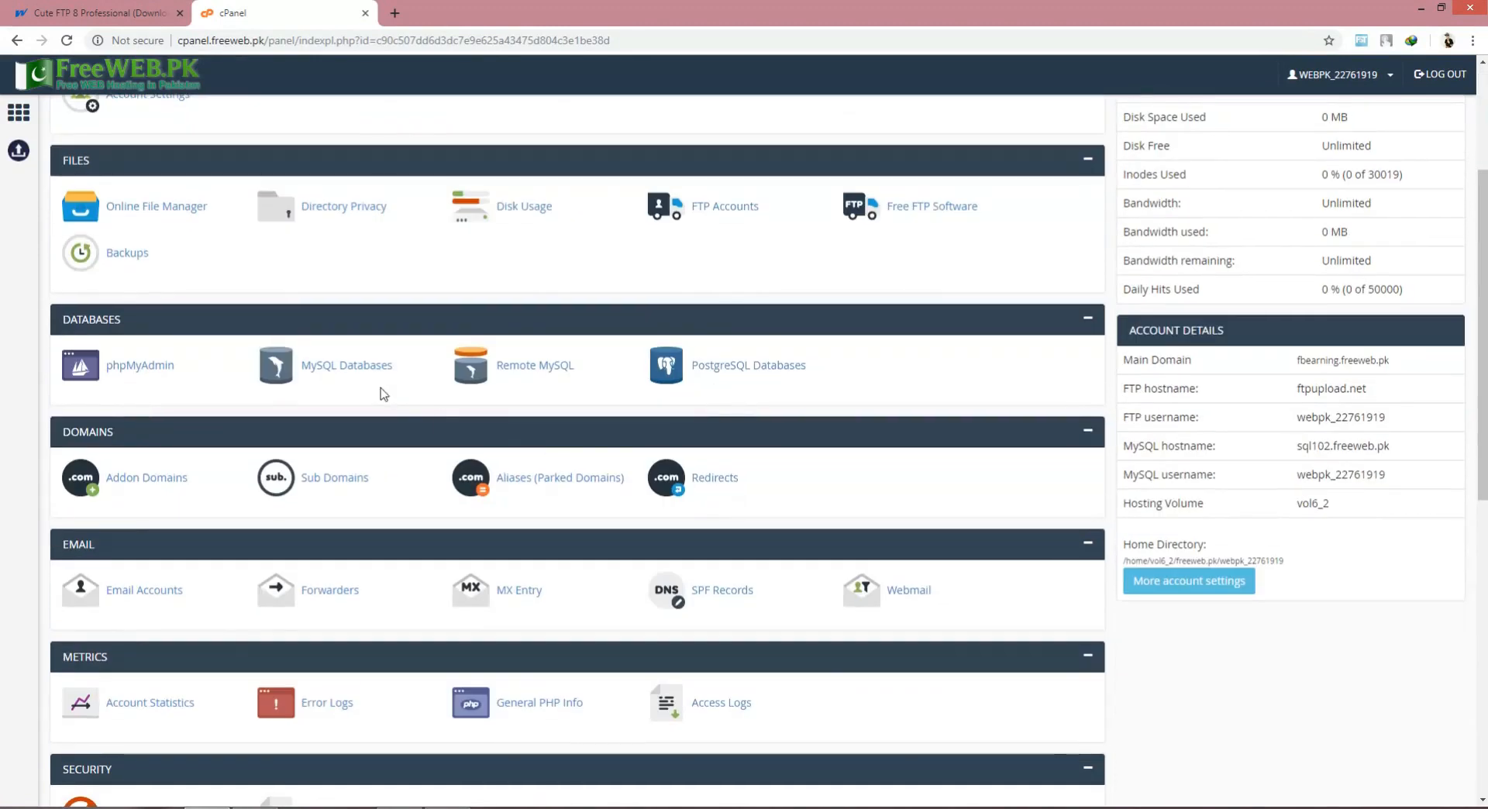
{"action": "left_click", "coordinate": [346, 368]}
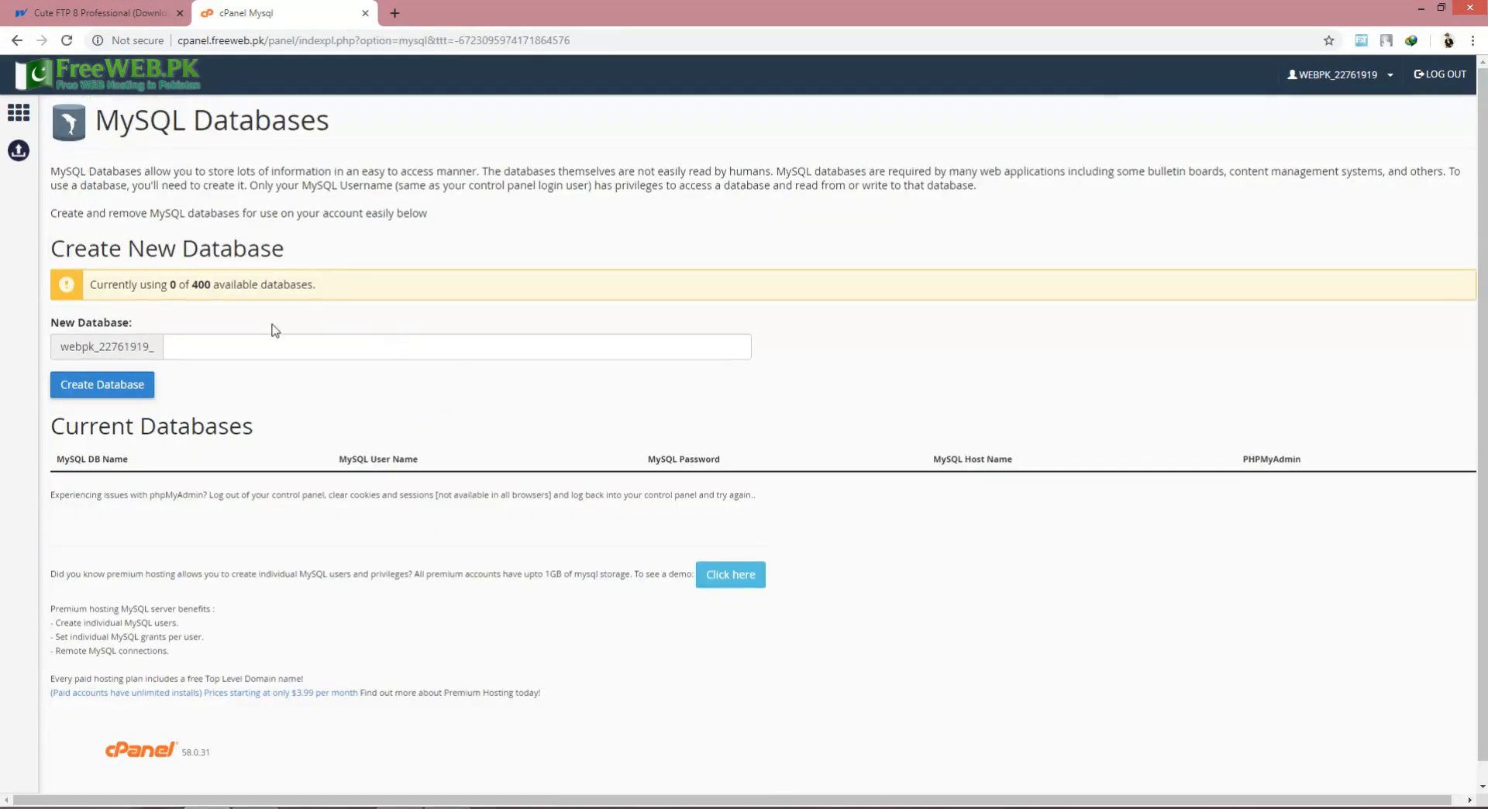
{"action": "left_click_drag", "start_coordinate": [179, 284], "coordinate": [224, 285]}
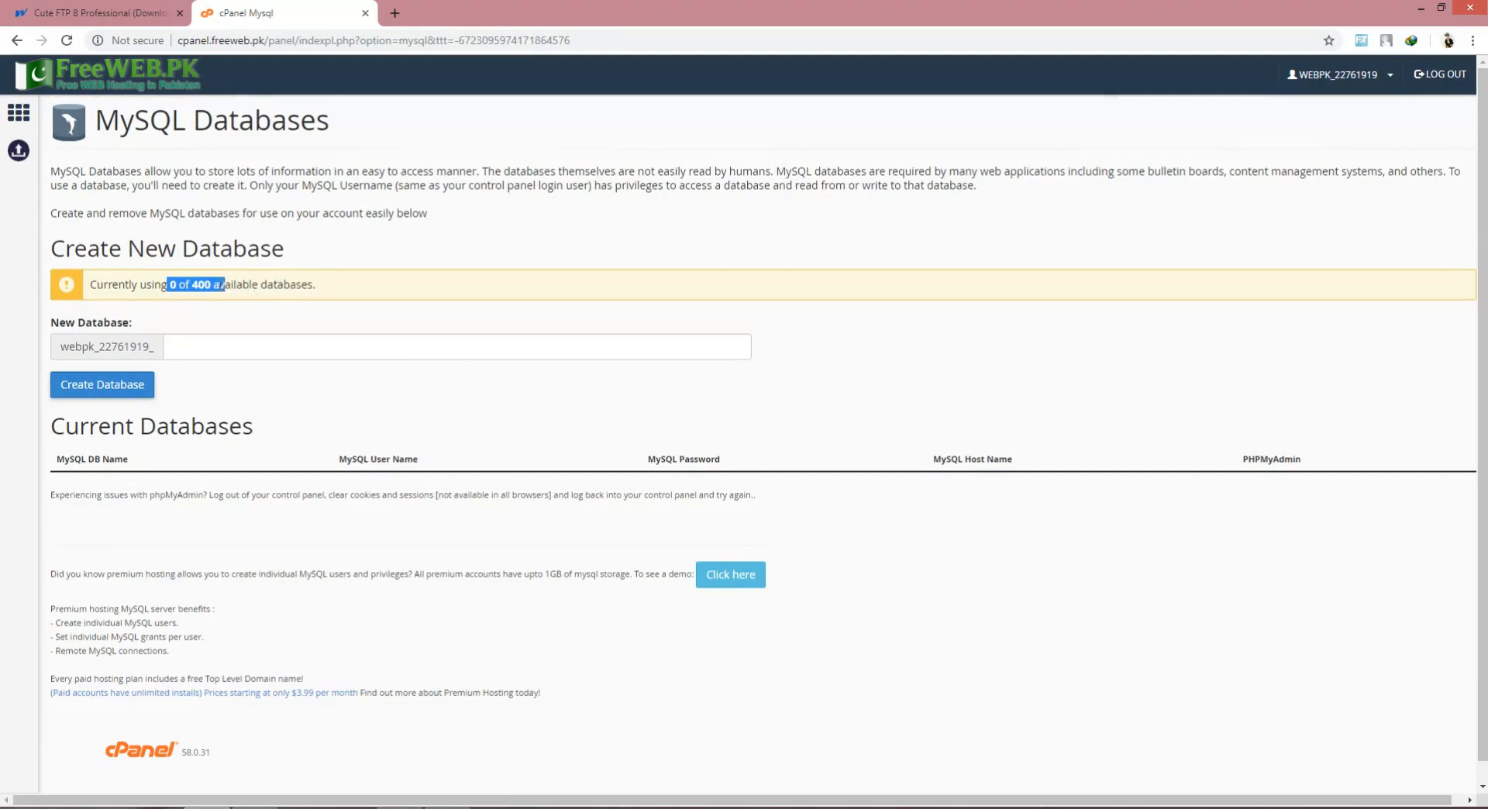
{"action": "left_click", "coordinate": [227, 341]}
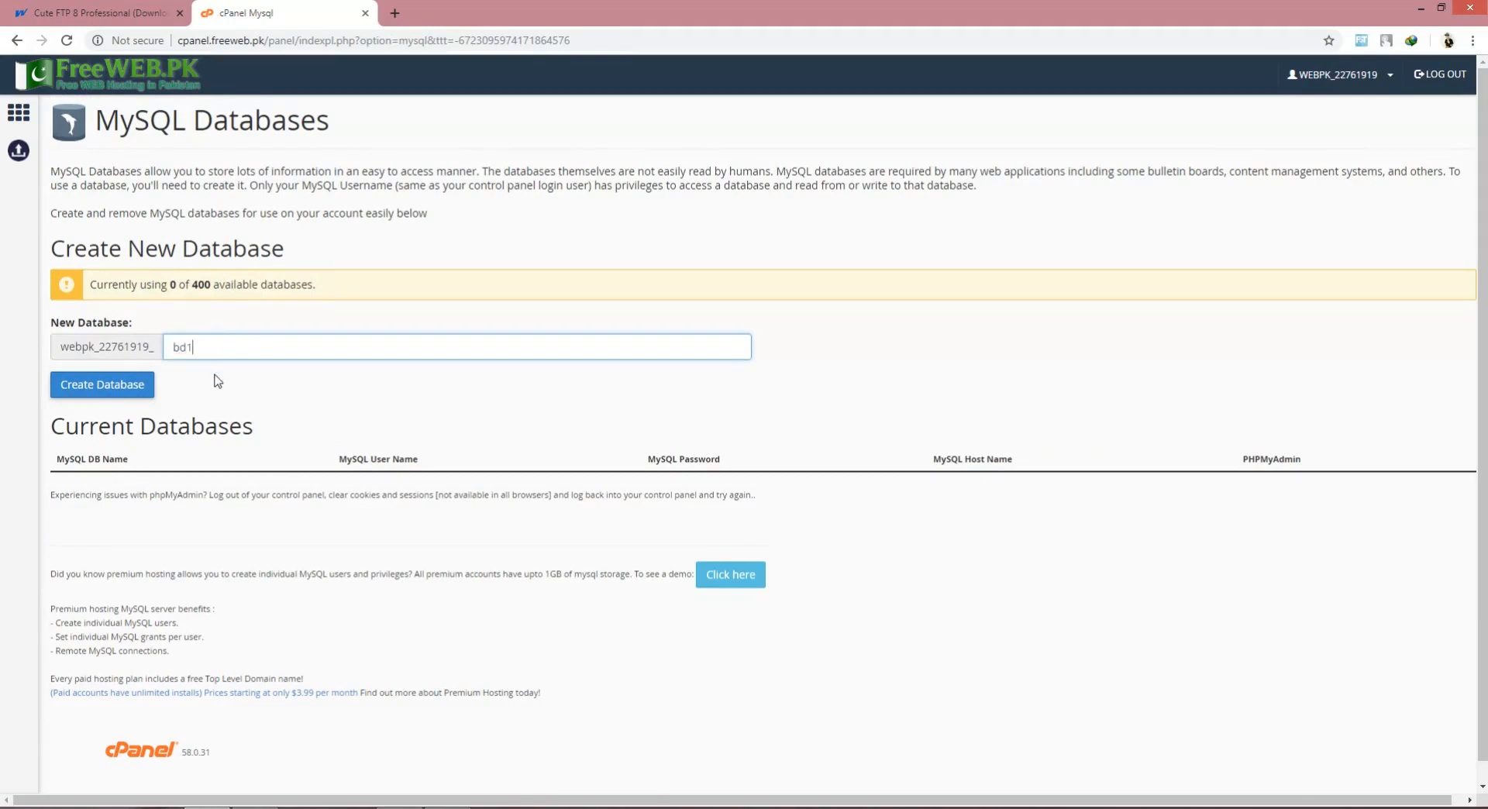
{"action": "left_click", "coordinate": [95, 392]}
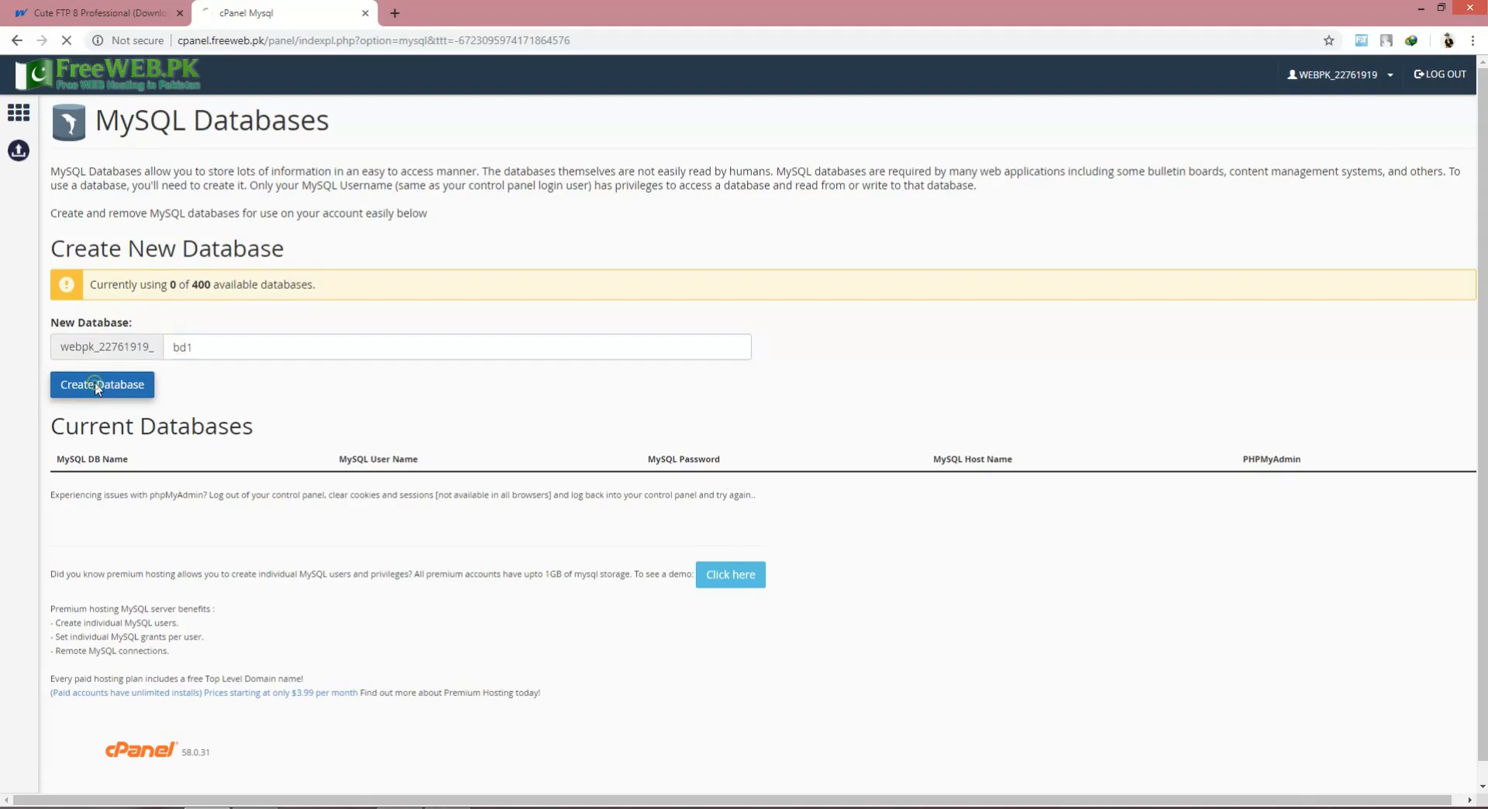
Select the Current Databases heading, column headers and bd1 row for copying
{"action": "scroll", "coordinate": [116, 480], "scroll_direction": "down", "scroll_amount": 2}
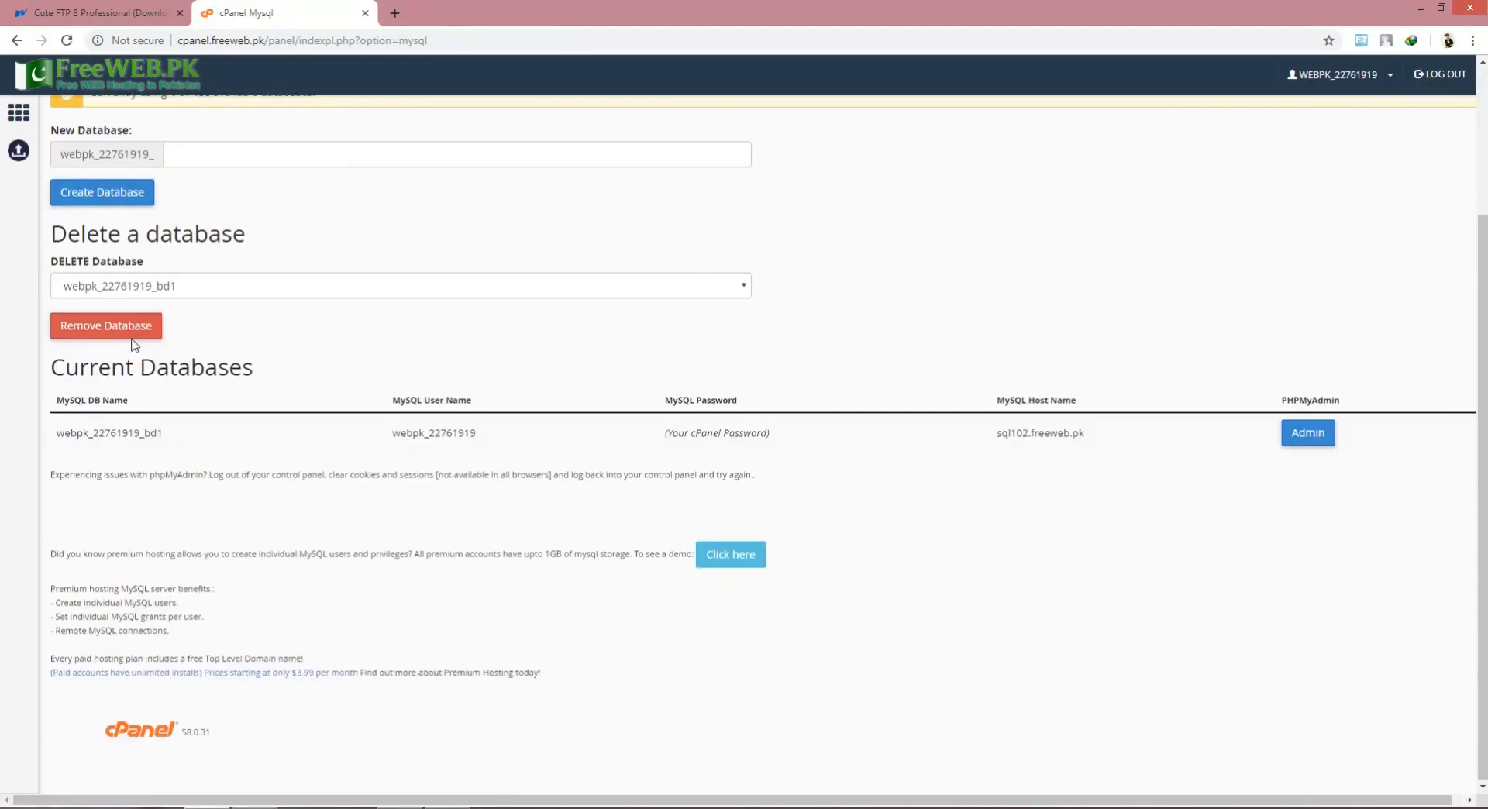
{"action": "scroll", "coordinate": [141, 299], "scroll_direction": "up", "scroll_amount": 2}
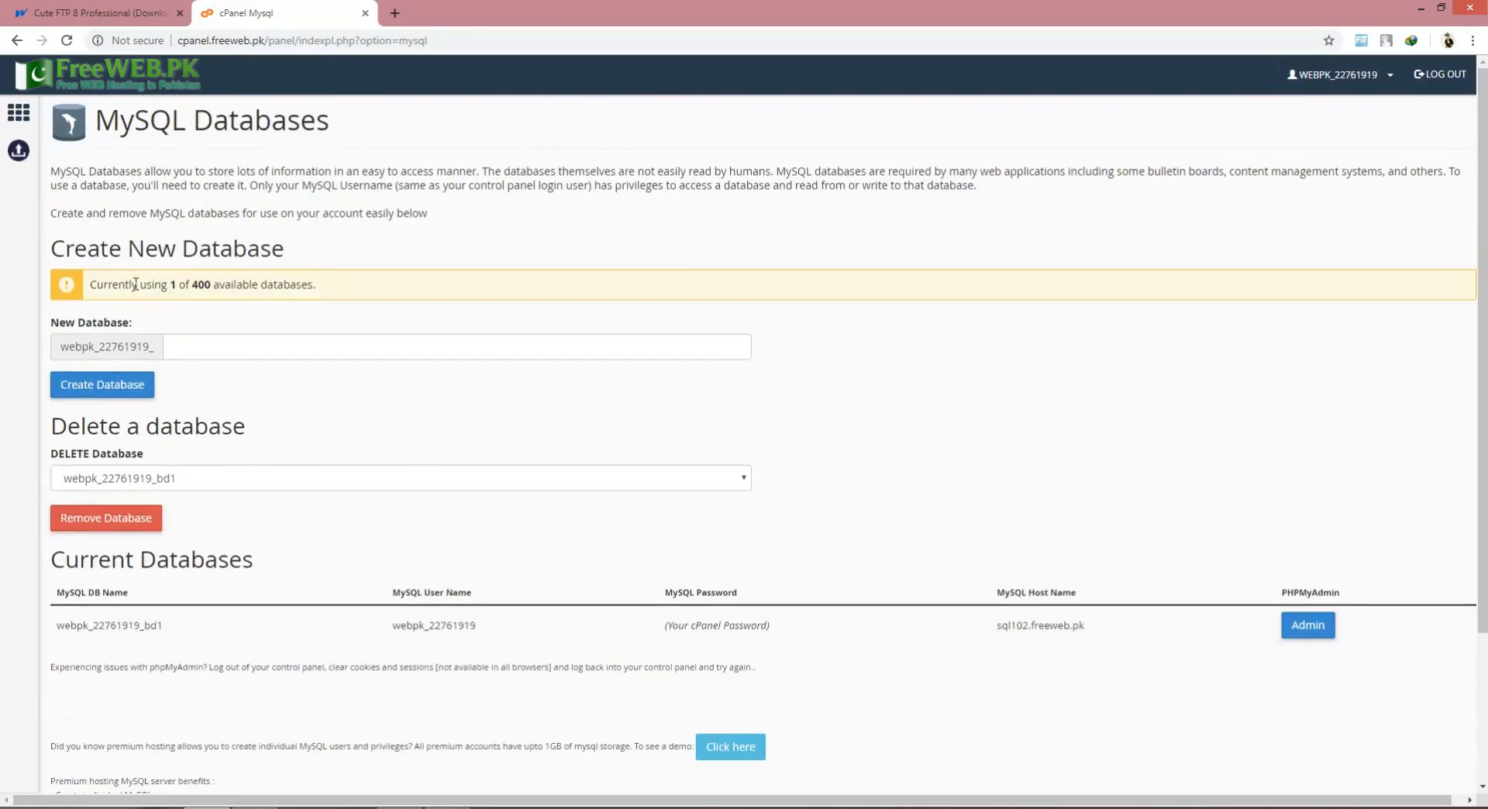
{"action": "left_click_drag", "start_coordinate": [124, 284], "coordinate": [236, 284]}
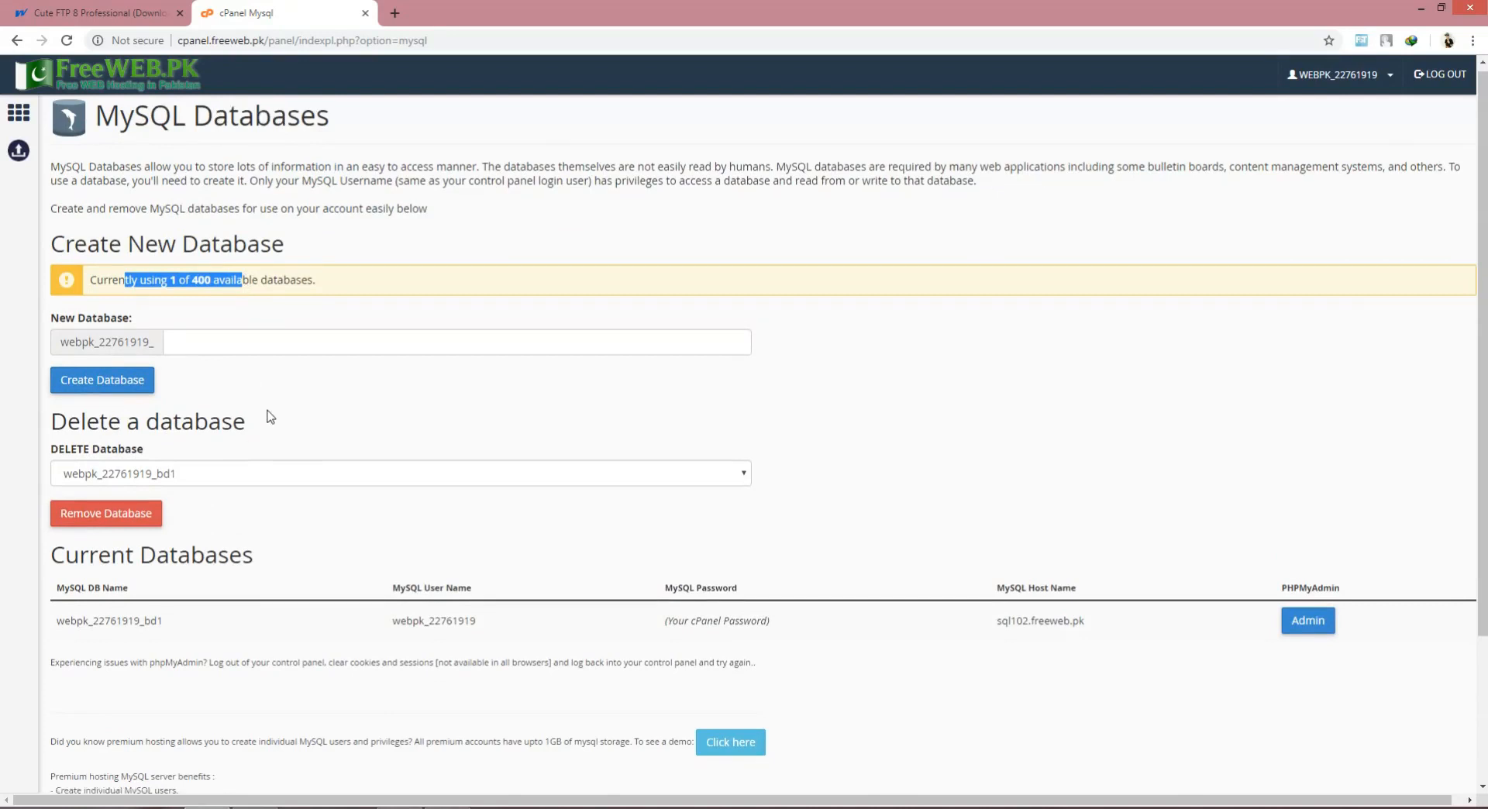
{"action": "scroll", "coordinate": [214, 452], "scroll_direction": "down", "scroll_amount": 3}
{"action": "left_click", "coordinate": [27, 419]}
{"action": "left_click_drag", "start_coordinate": [55, 358], "coordinate": [207, 398]}
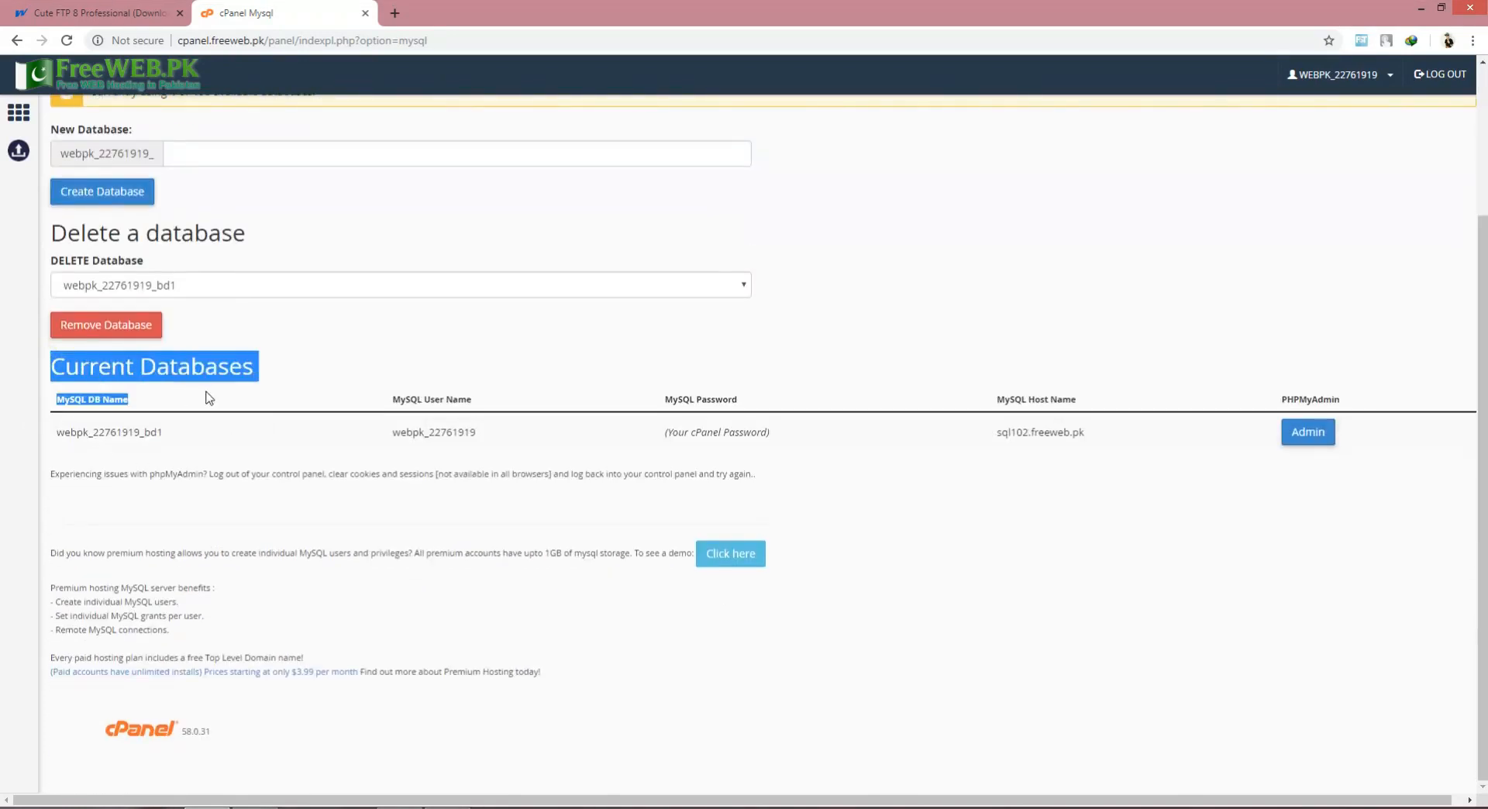
{"action": "left_click_drag", "start_coordinate": [317, 401], "coordinate": [1166, 433]}
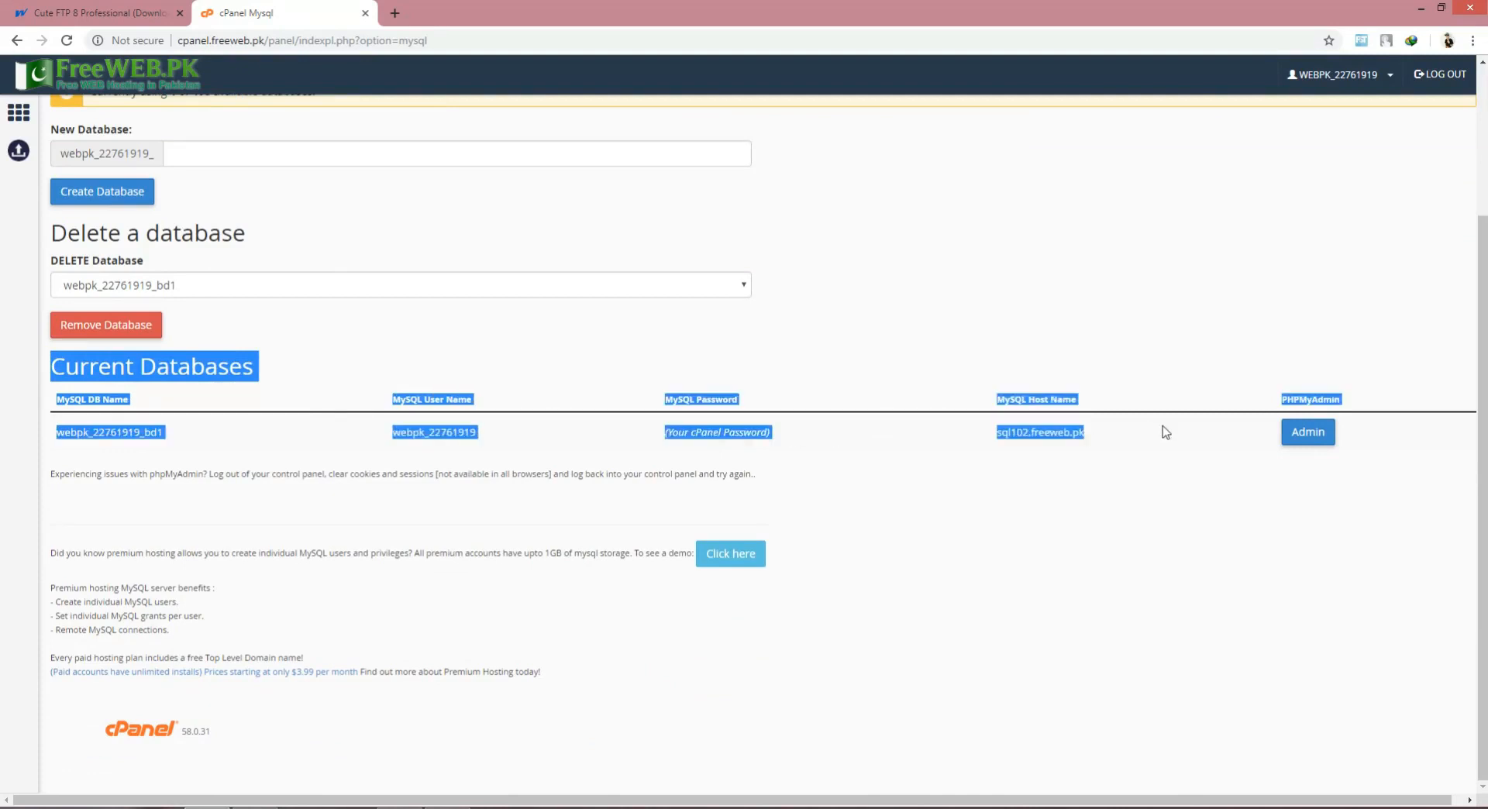
{"action": "right_click", "coordinate": [1049, 441]}
Paste the database details onto Word page 2 as Keep Text Only and delete PHPMyAdmin
{"action": "left_click", "coordinate": [1086, 452]}
{"action": "key", "text": "alt+Tab"}
{"action": "right_click", "coordinate": [858, 212]}
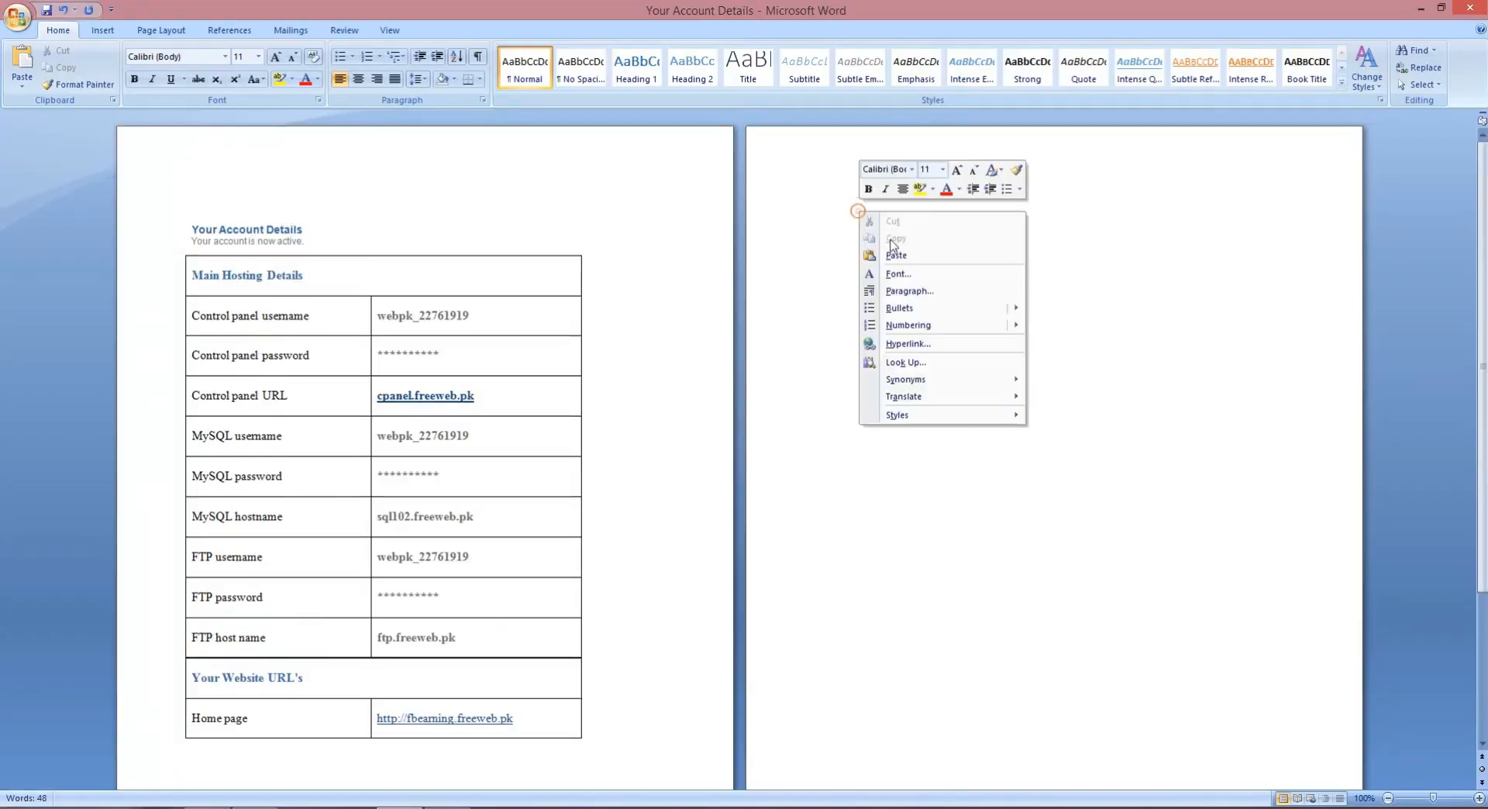
{"action": "left_click", "coordinate": [906, 257]}
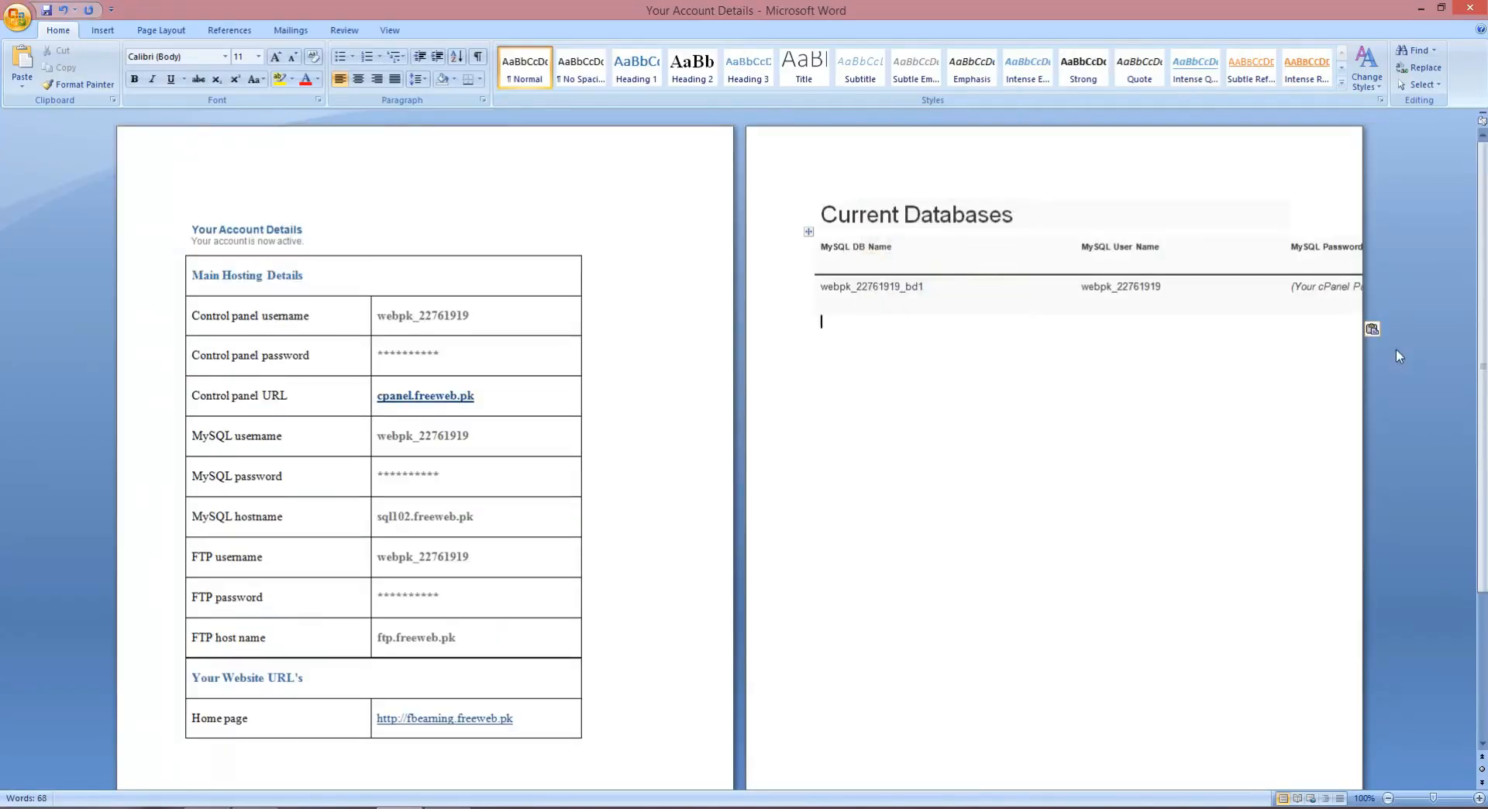
{"action": "left_click", "coordinate": [1374, 330]}
{"action": "left_click", "coordinate": [1381, 385]}
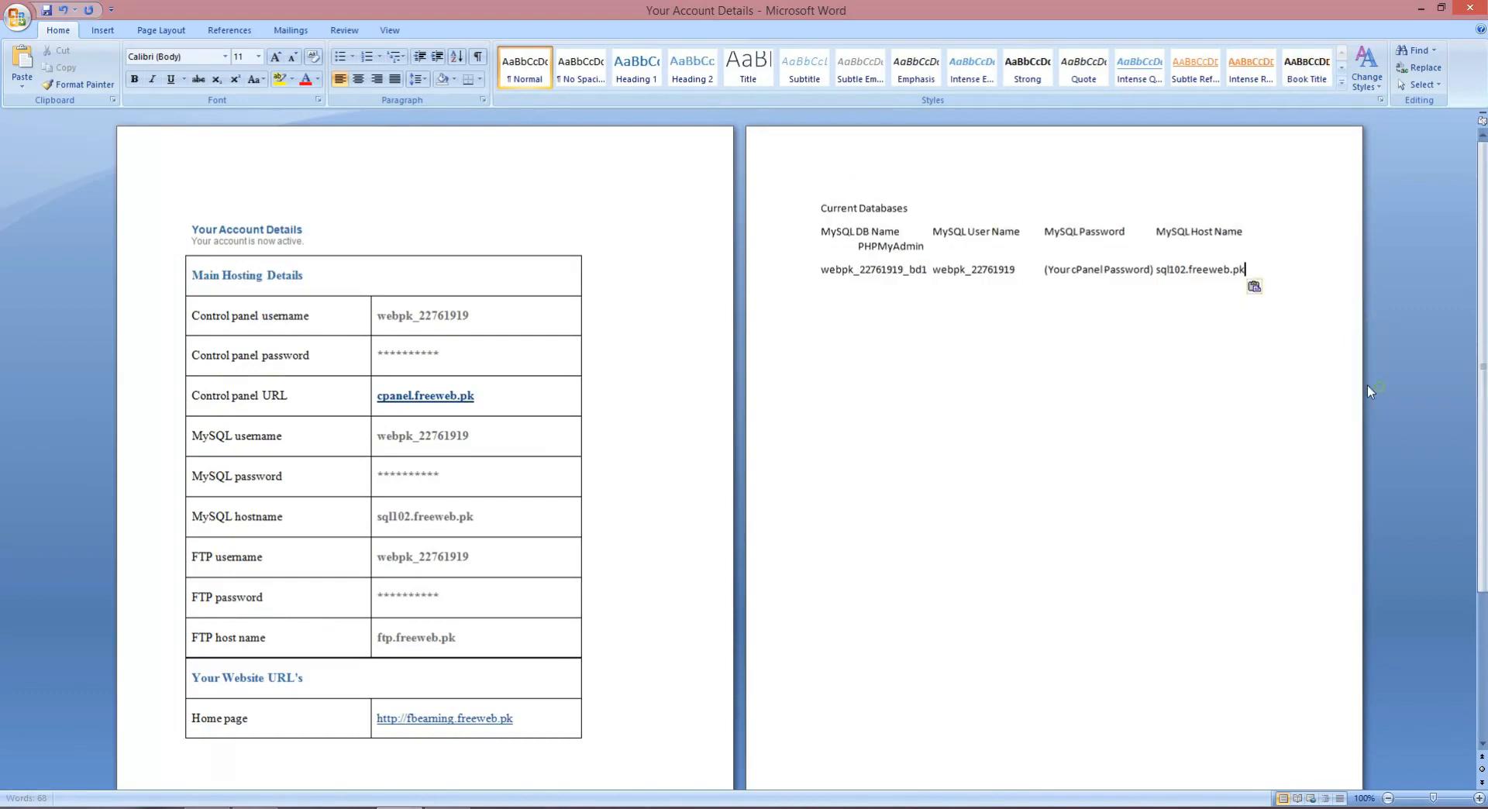
{"action": "left_click_drag", "start_coordinate": [943, 249], "coordinate": [855, 248]}
{"action": "left_click", "coordinate": [859, 246]}
{"action": "key", "text": "BackSpace"}
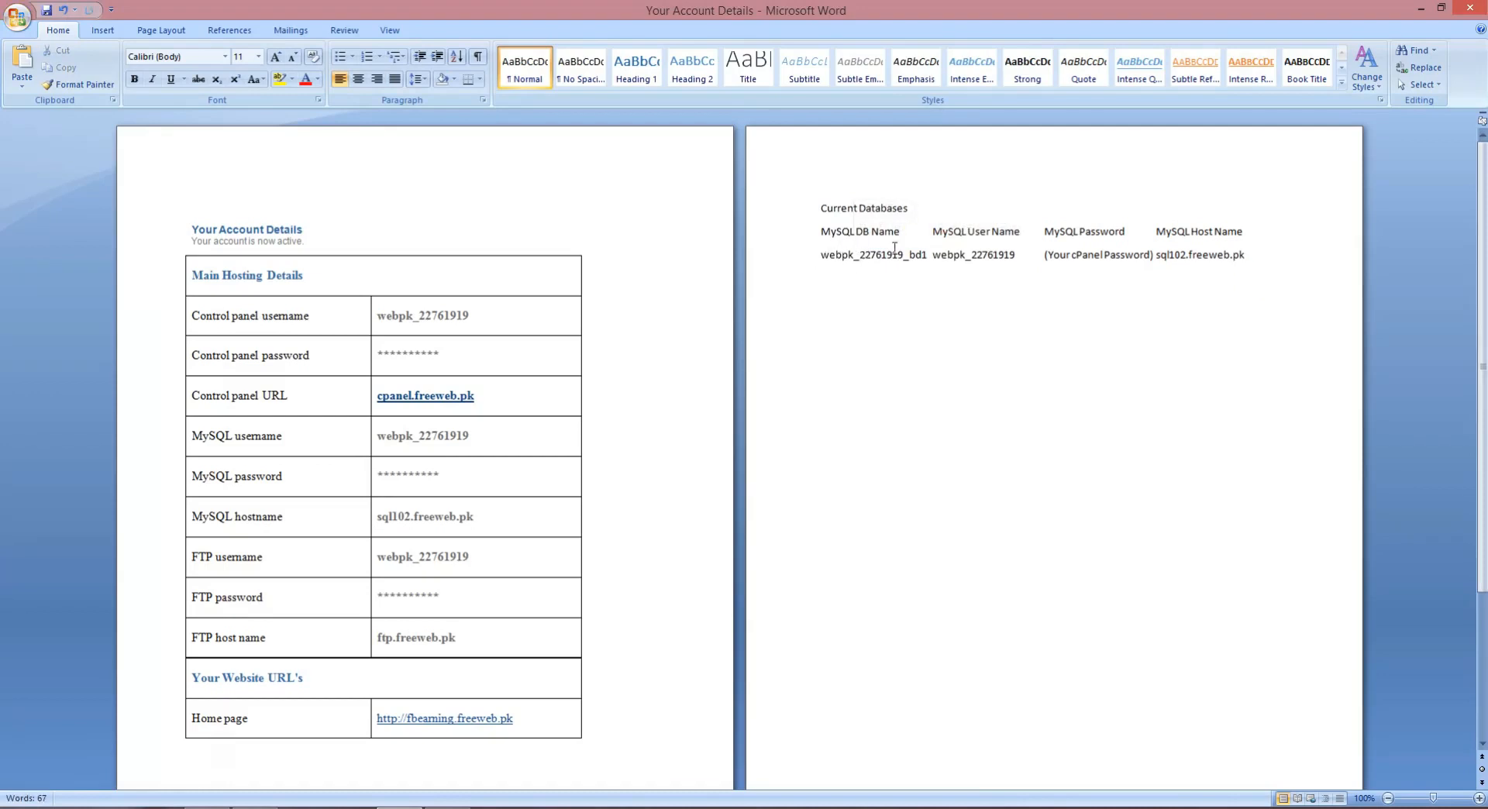
Apply All Borders to the pasted database details lines
{"action": "mouse_move", "coordinate": [805, 199]}
{"action": "left_mouse_down"}
{"action": "mouse_move", "coordinate": [879, 249]}
{"action": "mouse_move", "coordinate": [1119, 305]}
{"action": "left_mouse_up"}
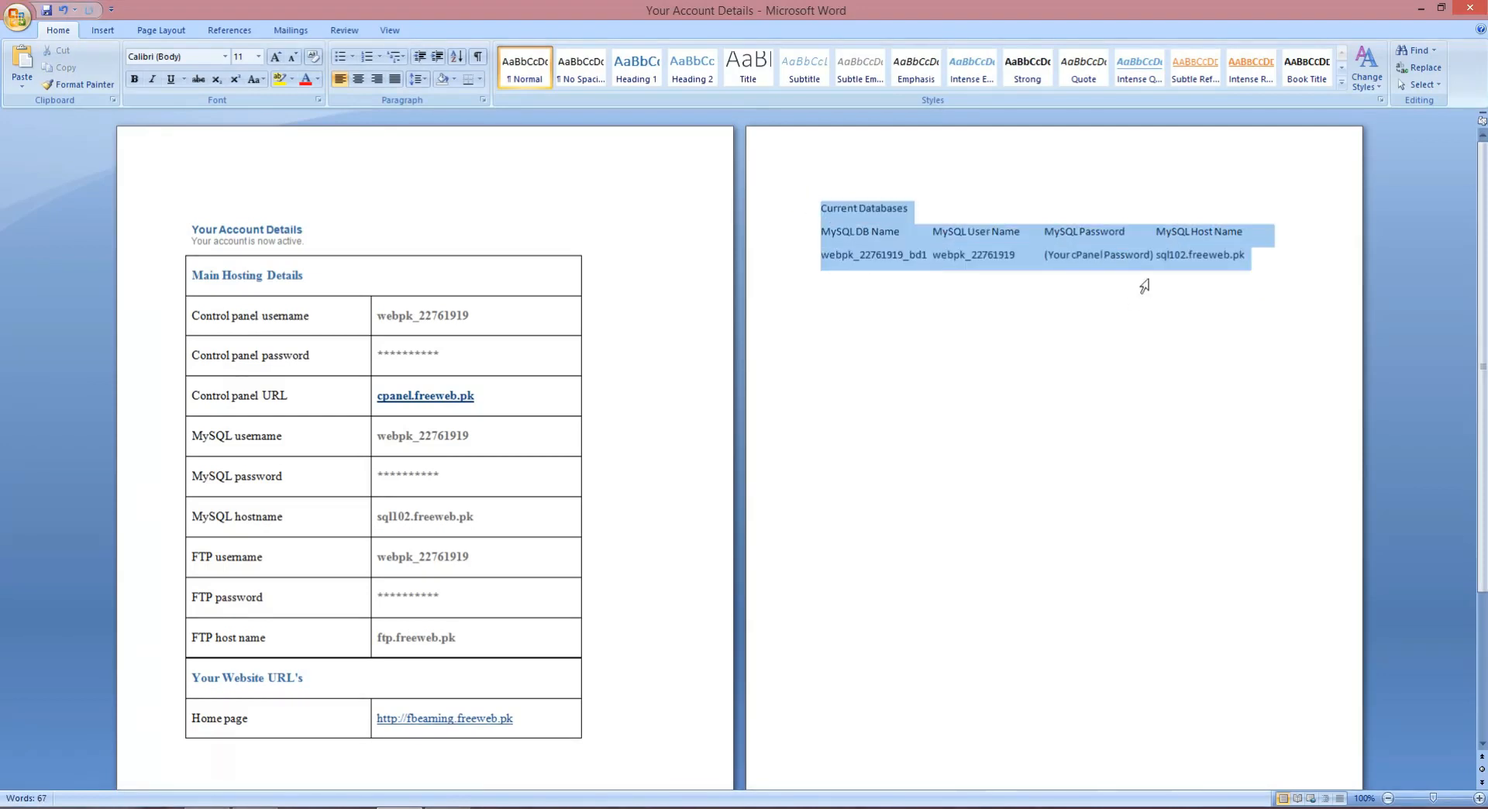
{"action": "left_click", "coordinate": [480, 79]}
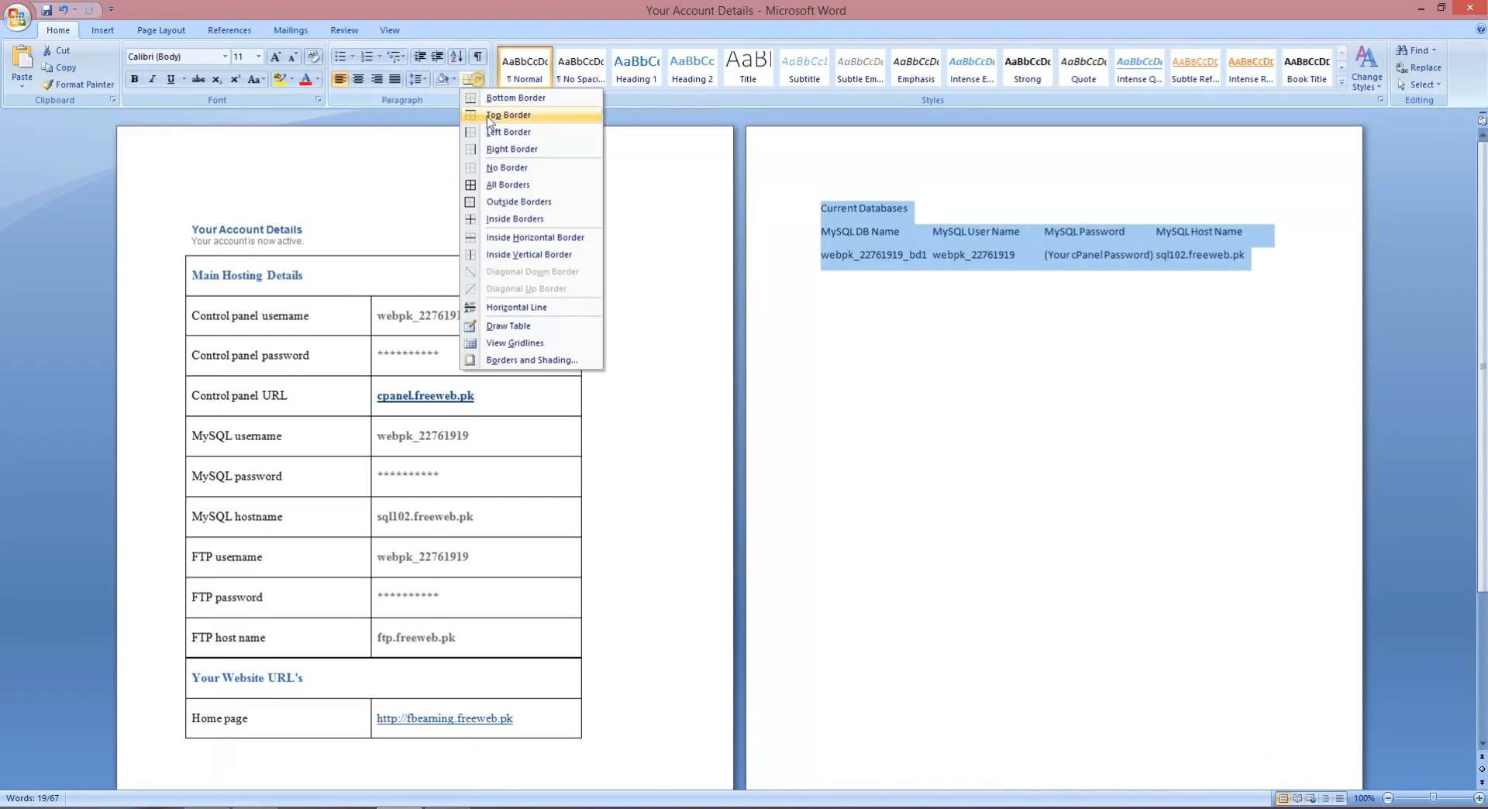
{"action": "left_click", "coordinate": [508, 184]}
{"action": "left_click", "coordinate": [1141, 402]}
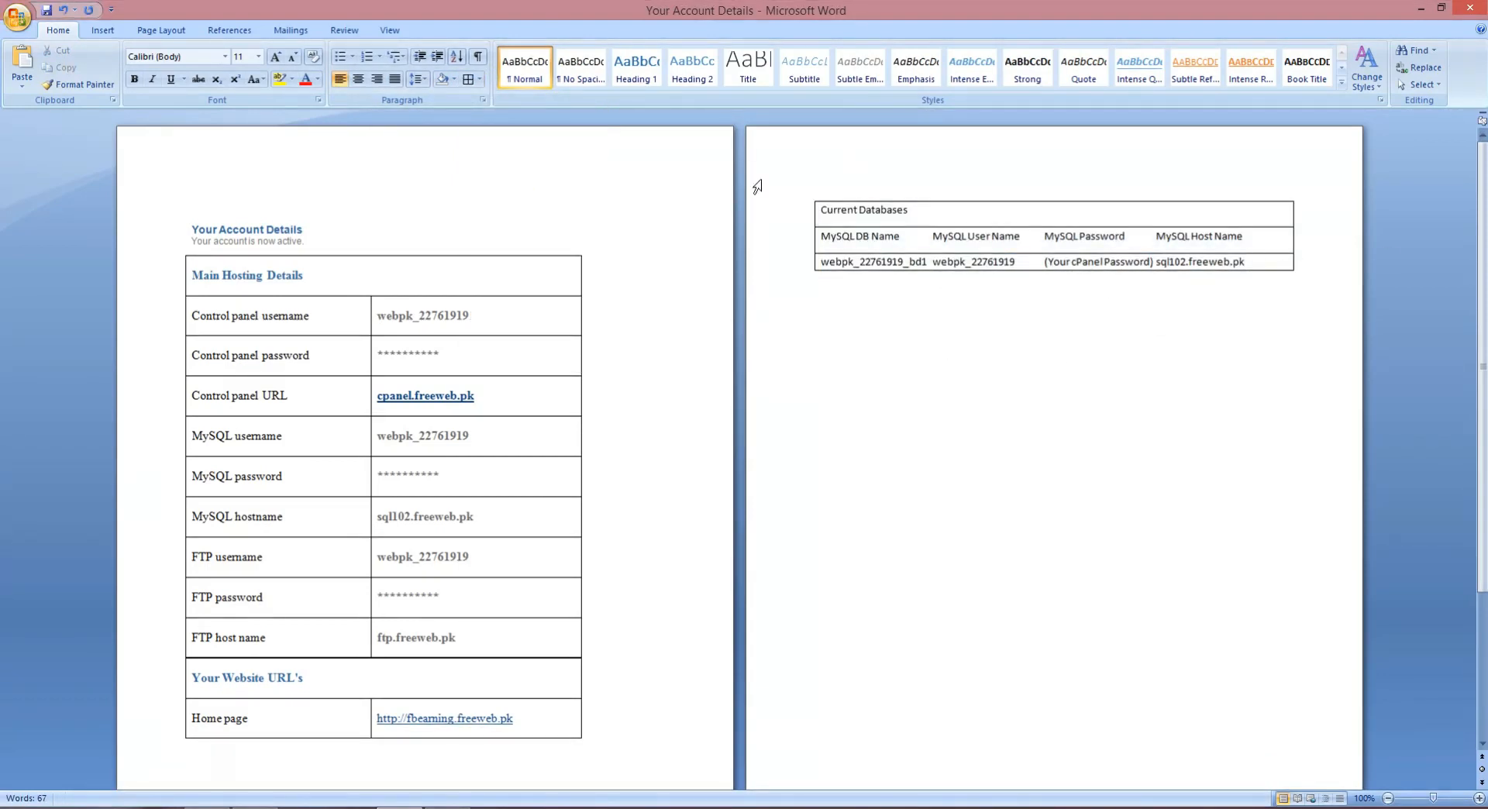
{"action": "key", "text": "alt+Tab"}
Load wordpress.org in a new Chrome tab
{"action": "left_click", "coordinate": [394, 13]}
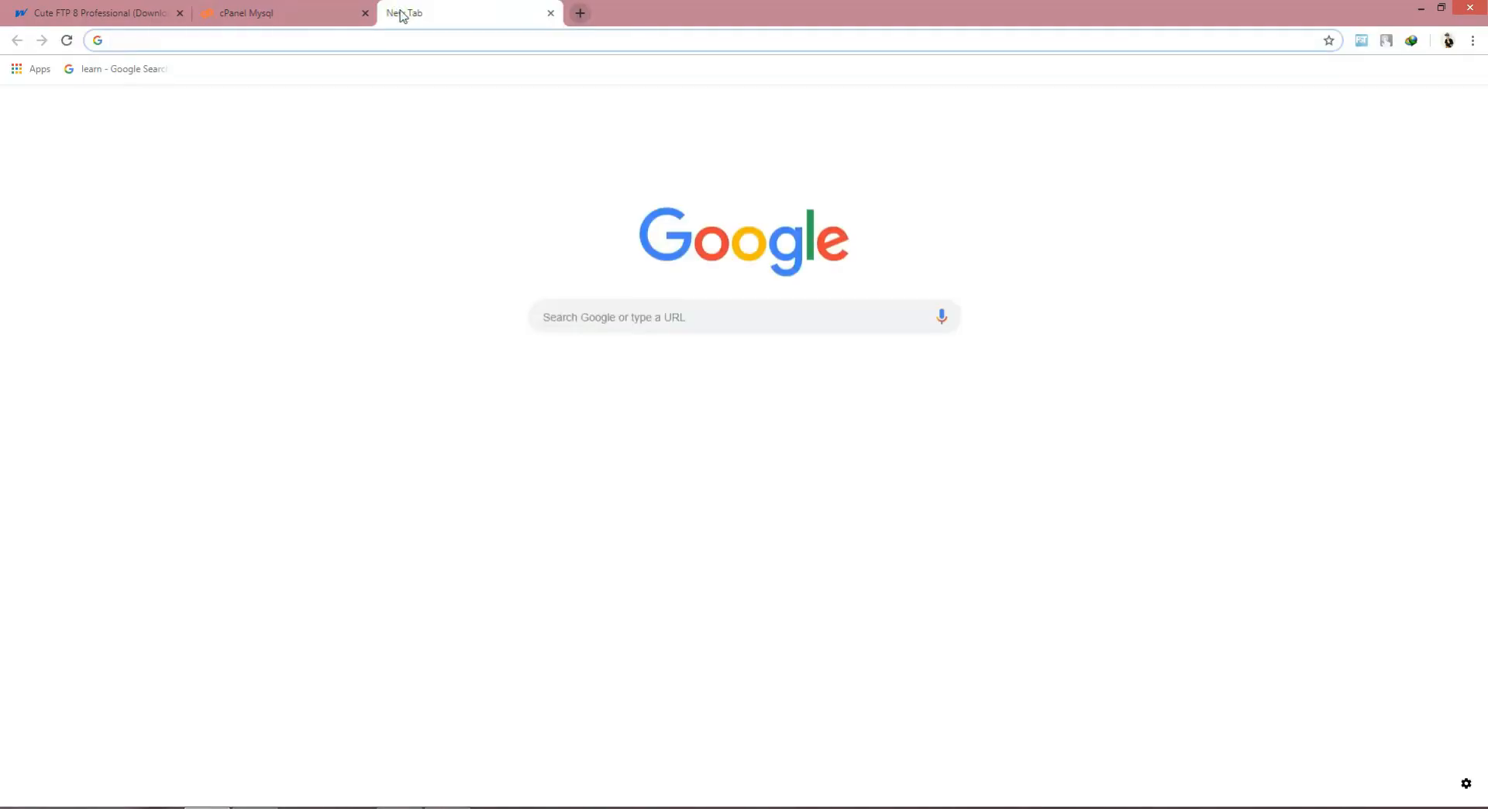
{"action": "type", "text": "wpr"}
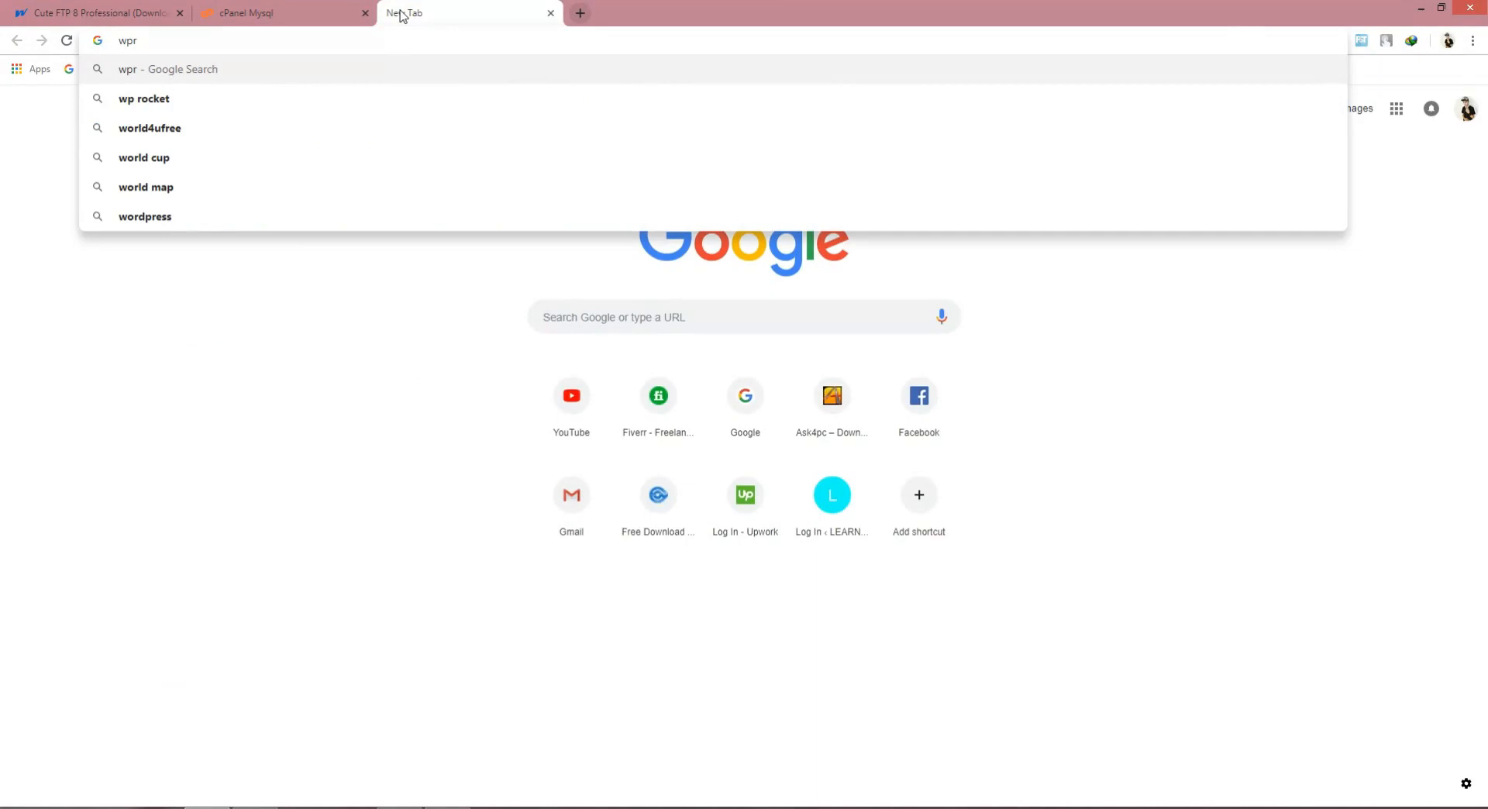
{"action": "key", "text": "BackSpace"}
{"action": "key", "text": "BackSpace"}
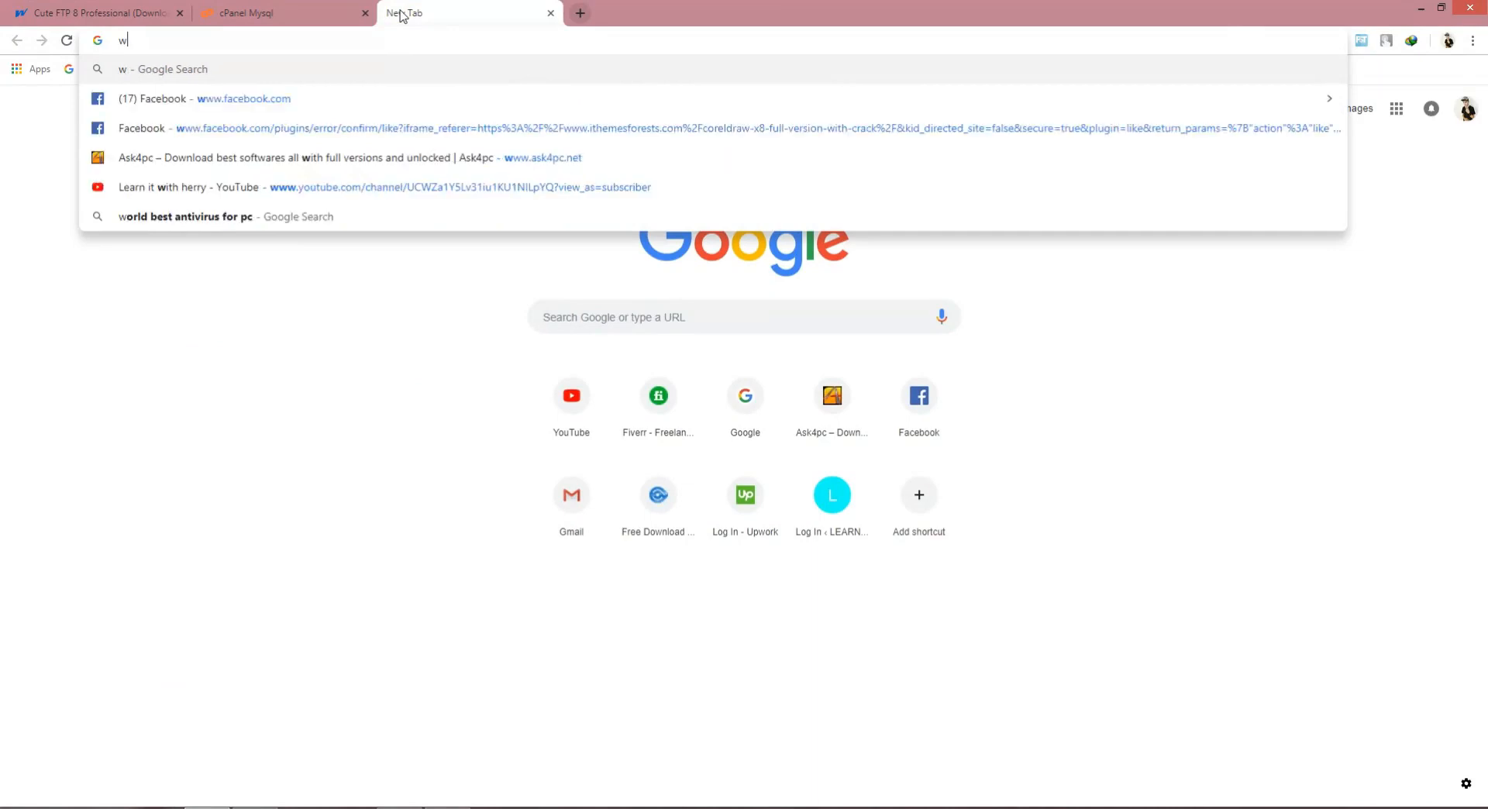
{"action": "type", "text": "or"}
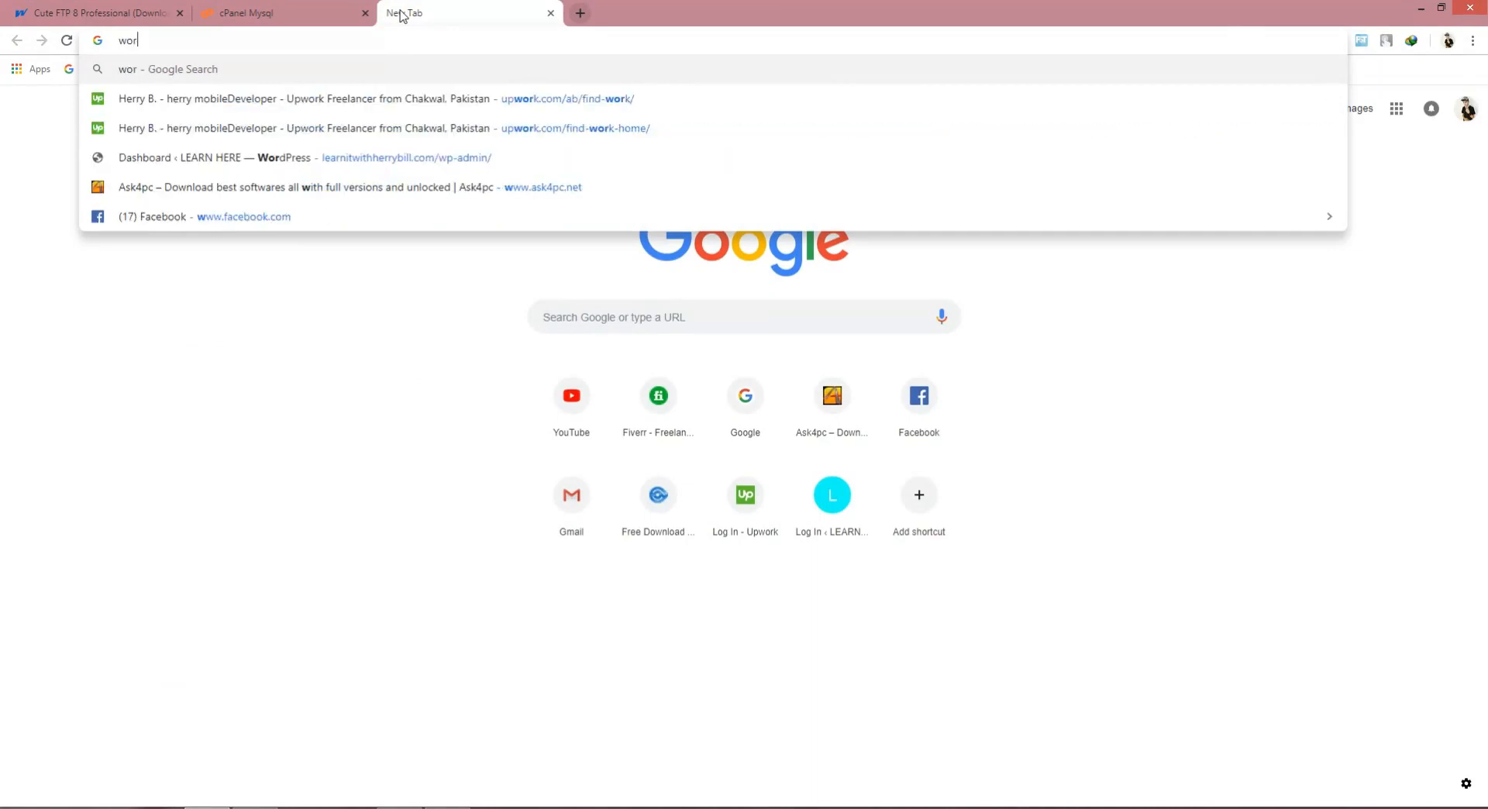
{"action": "type", "text": "dpress"}
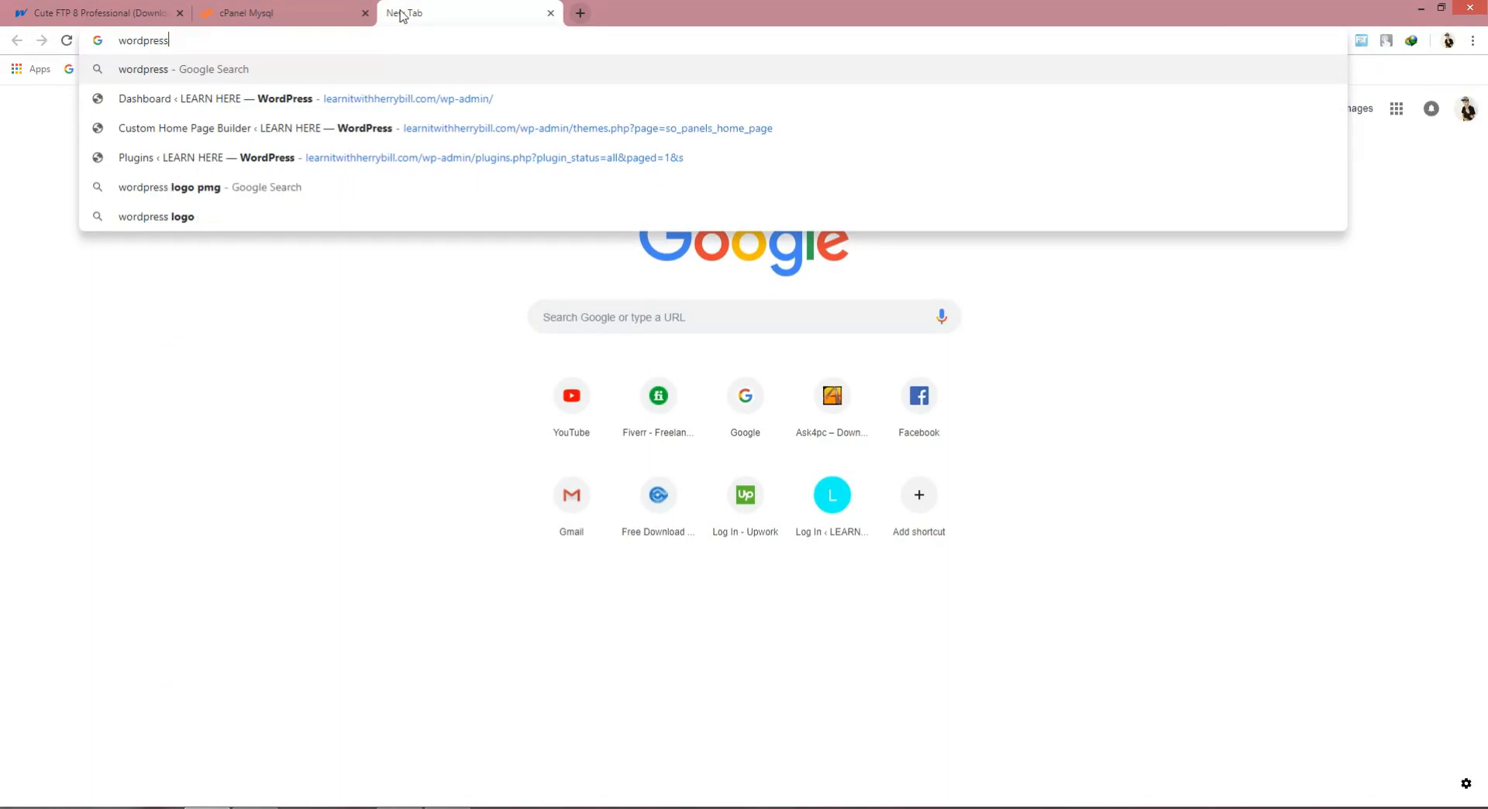
{"action": "type", "text": ".org"}
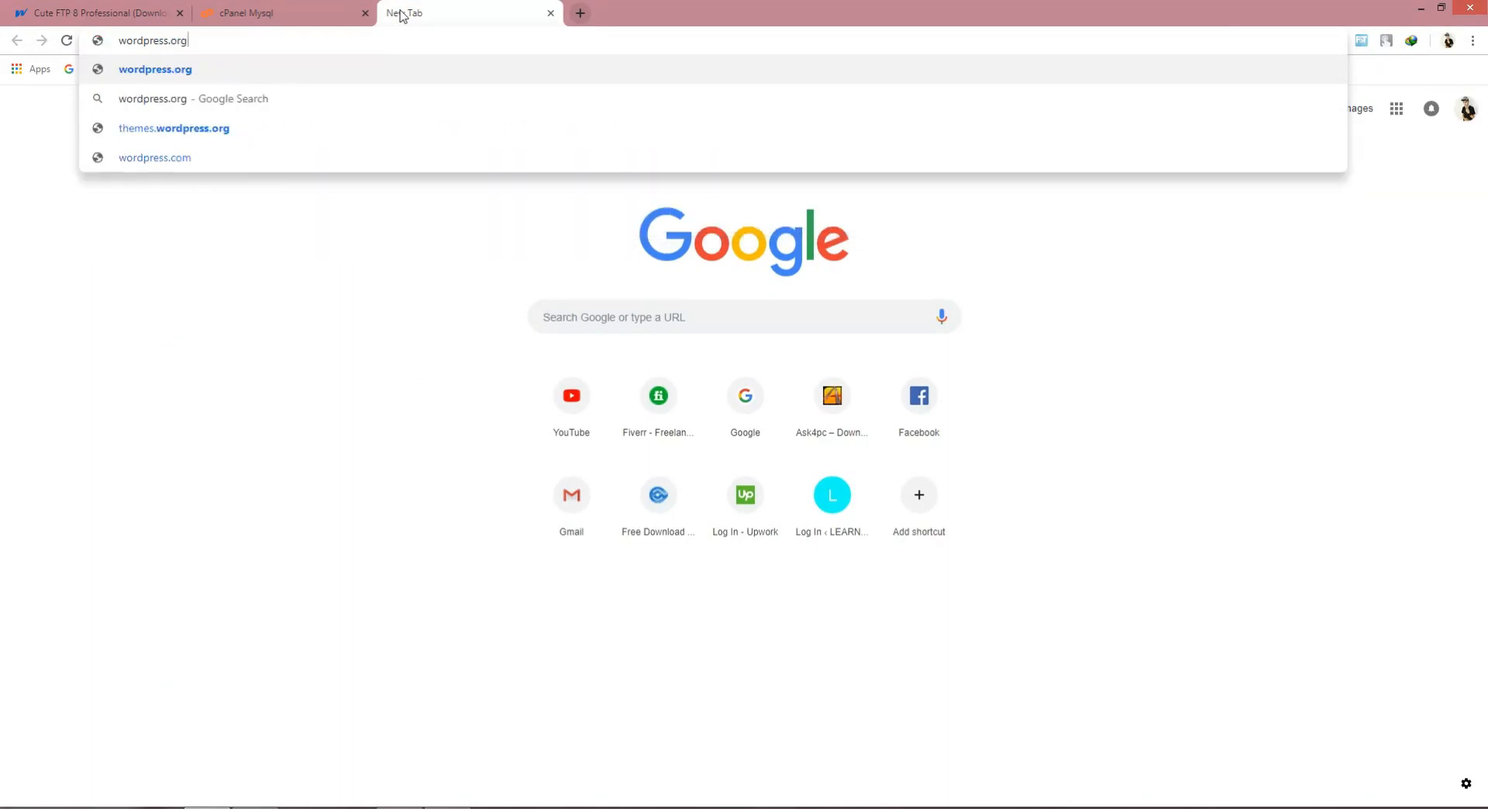
{"action": "key", "text": "Return"}
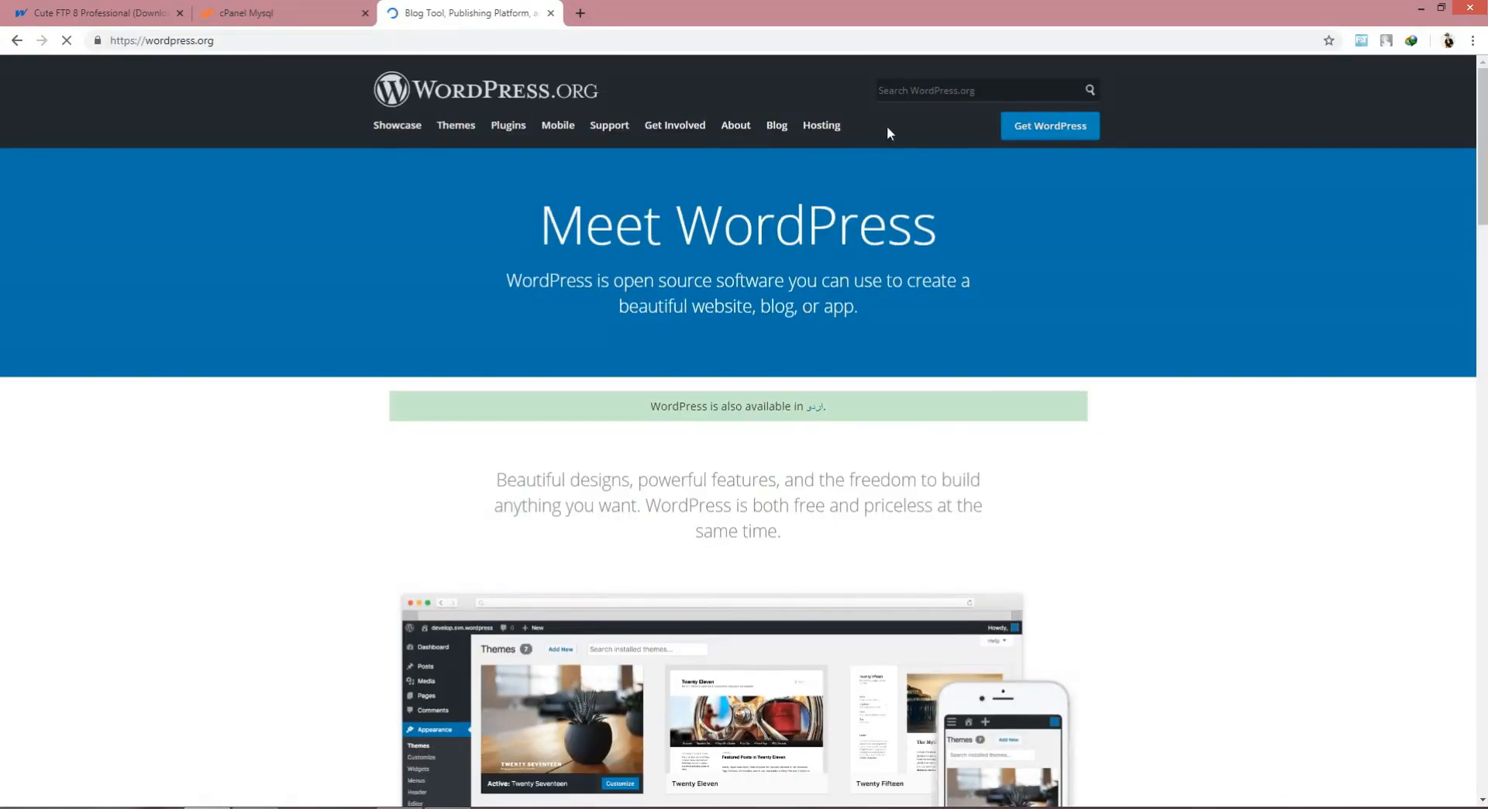
Download wordpress-4.9.8.zip via Get WordPress and the IDM Start Download
{"action": "left_click", "coordinate": [1038, 134]}
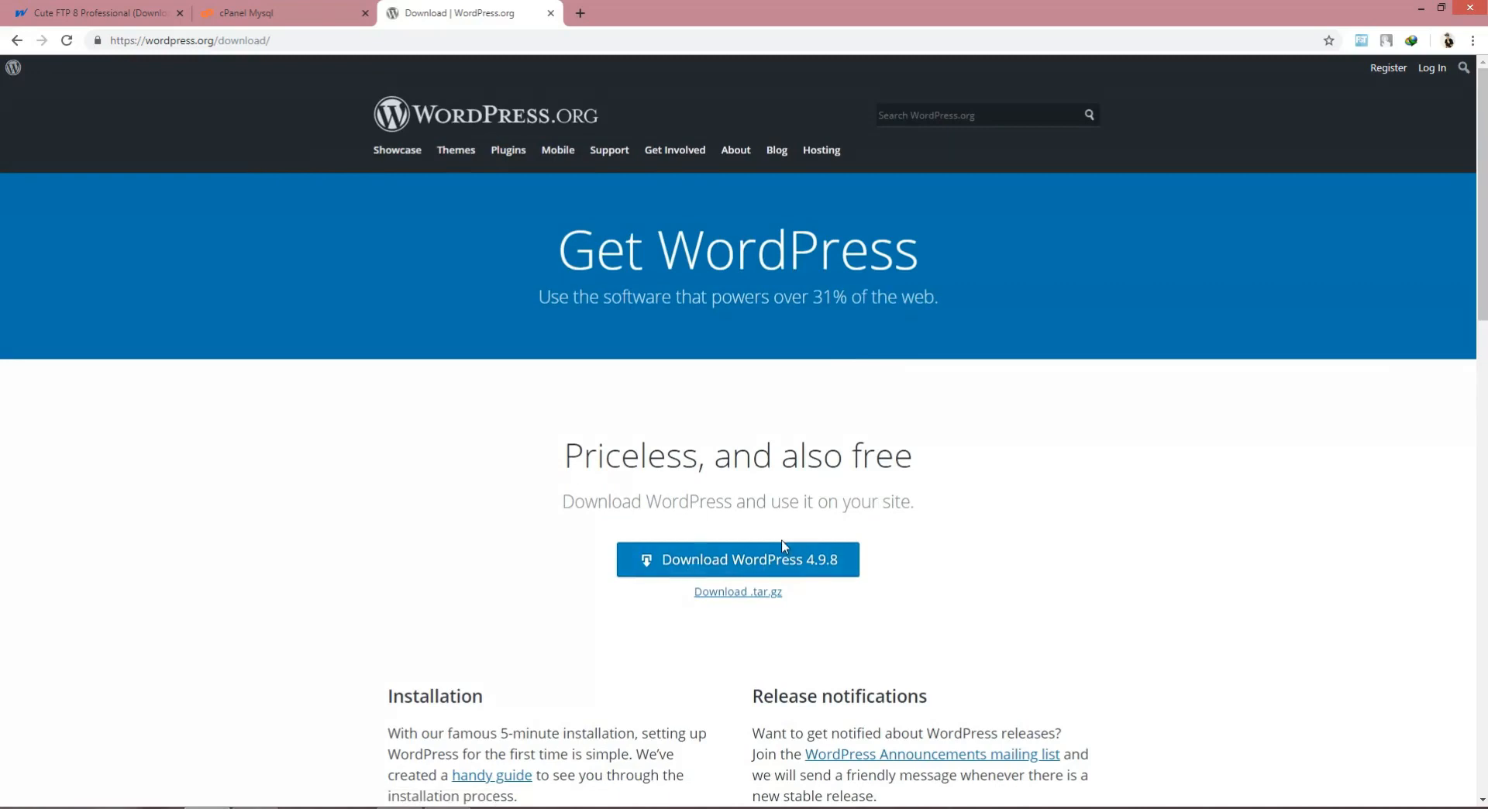
{"action": "scroll", "coordinate": [631, 574], "scroll_direction": "down", "scroll_amount": 2}
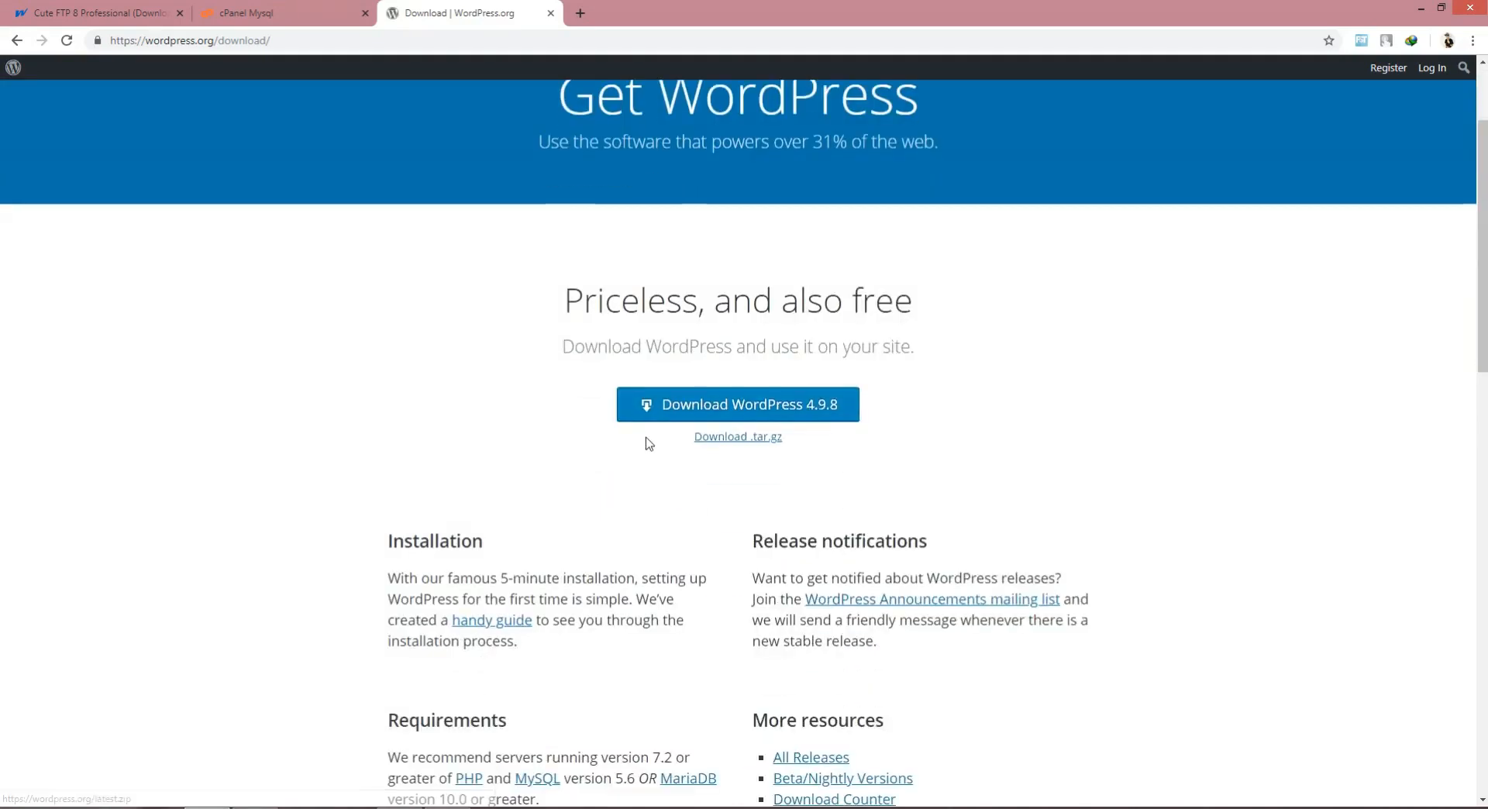
{"action": "left_click", "coordinate": [720, 409]}
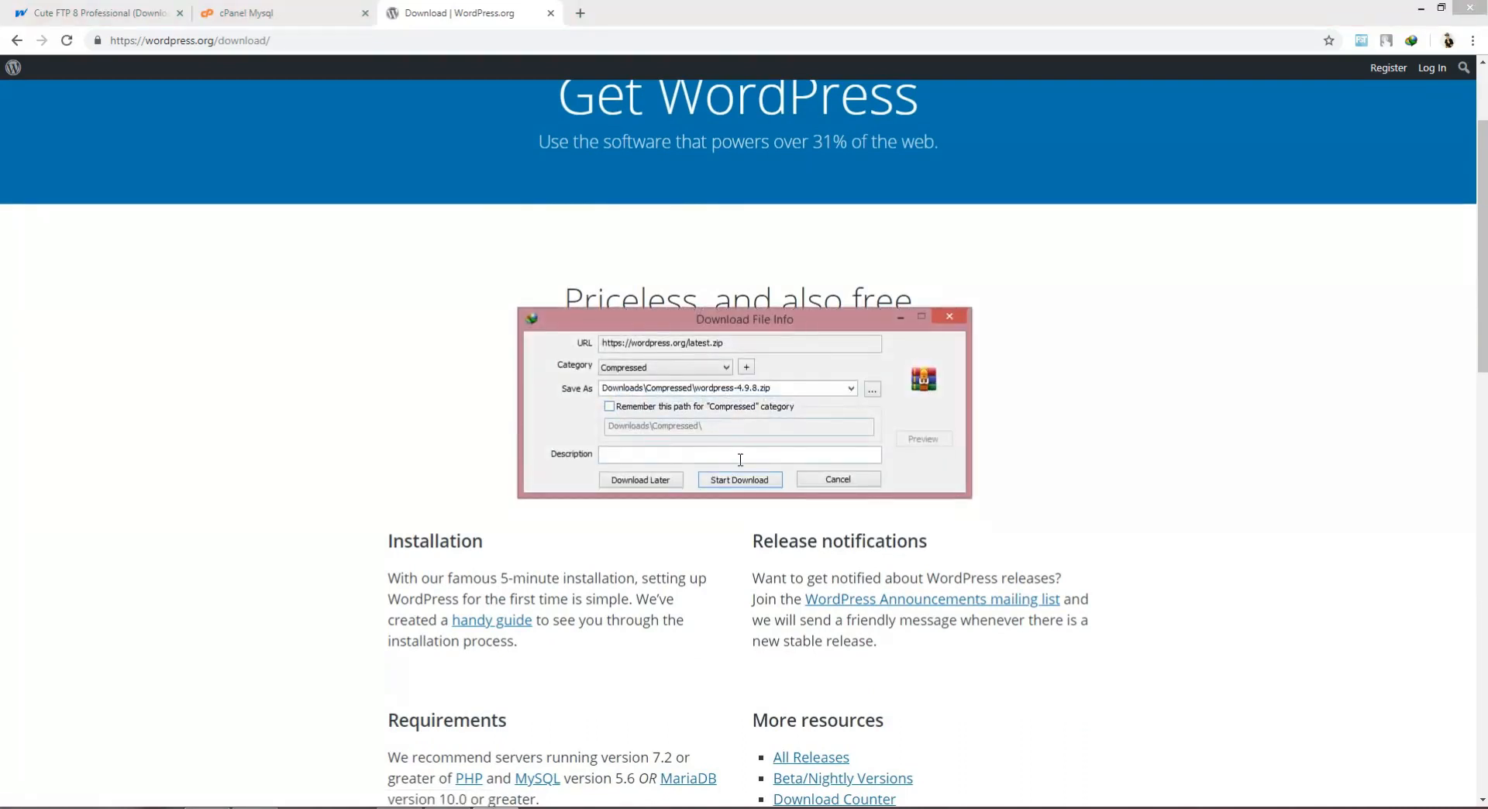
{"action": "left_click", "coordinate": [749, 480]}
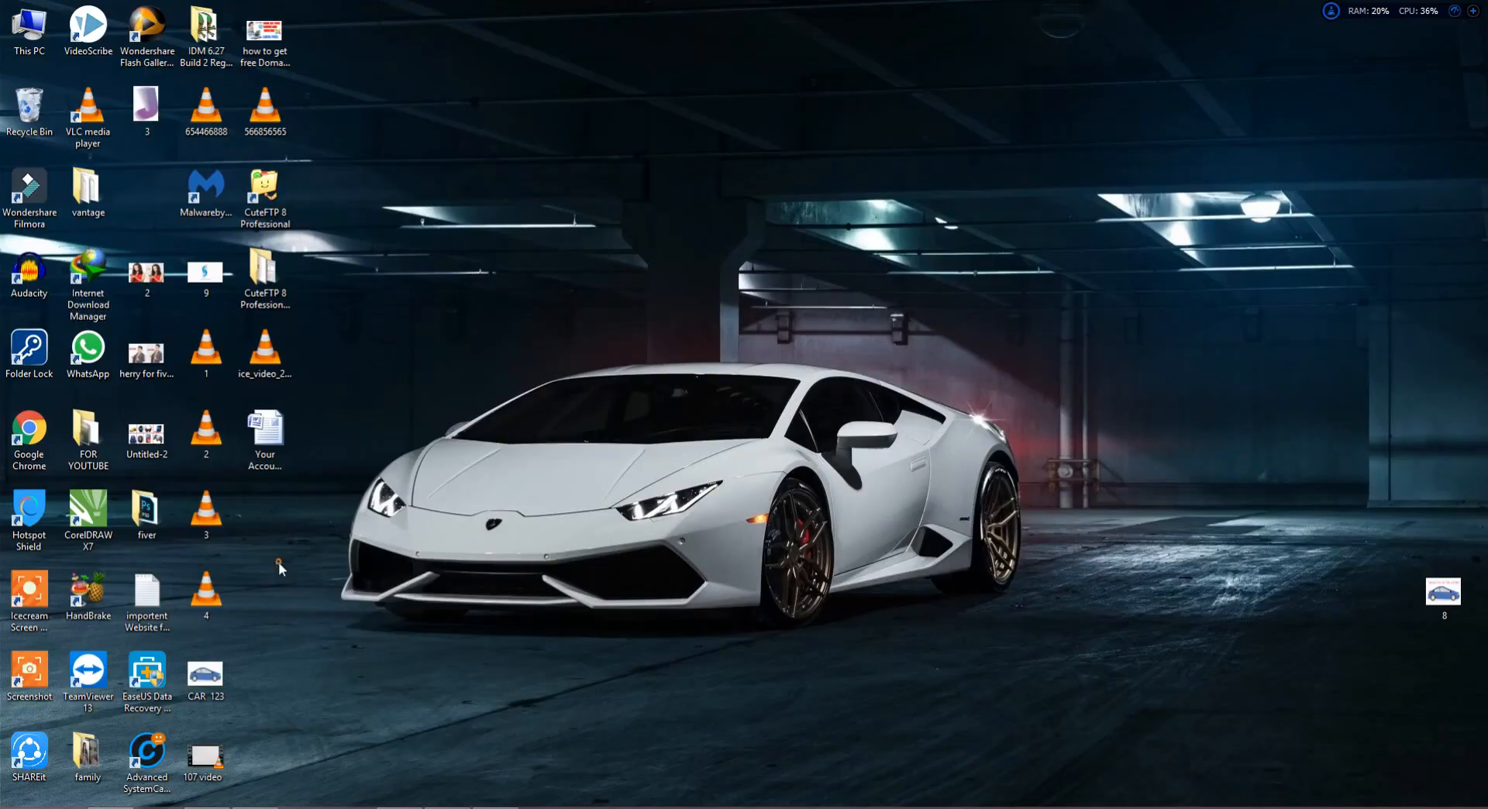
Create a desktop folder named 'my website' and open it
{"action": "right_click", "coordinate": [278, 562]}
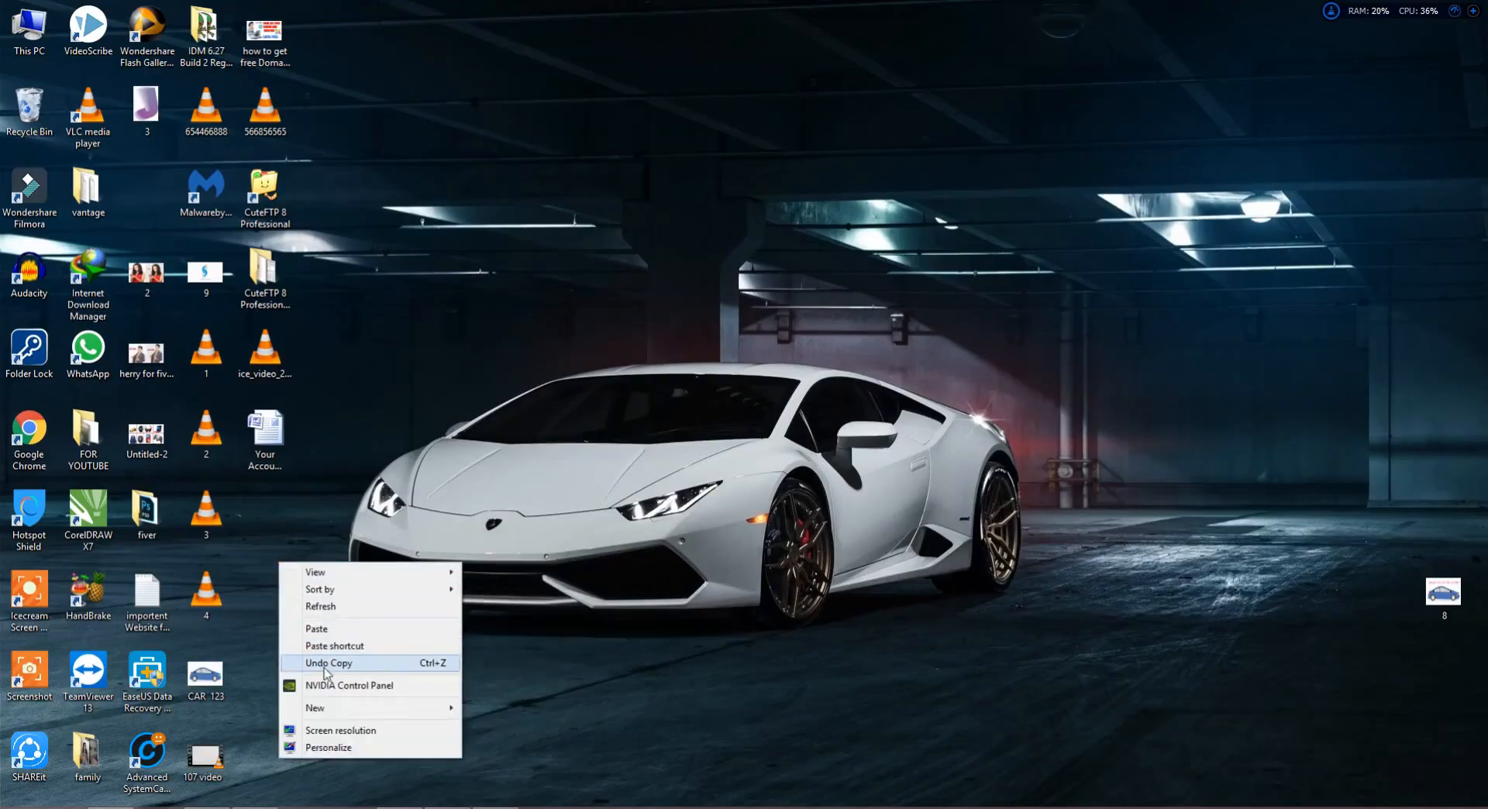
{"action": "mouse_move", "coordinate": [332, 713]}
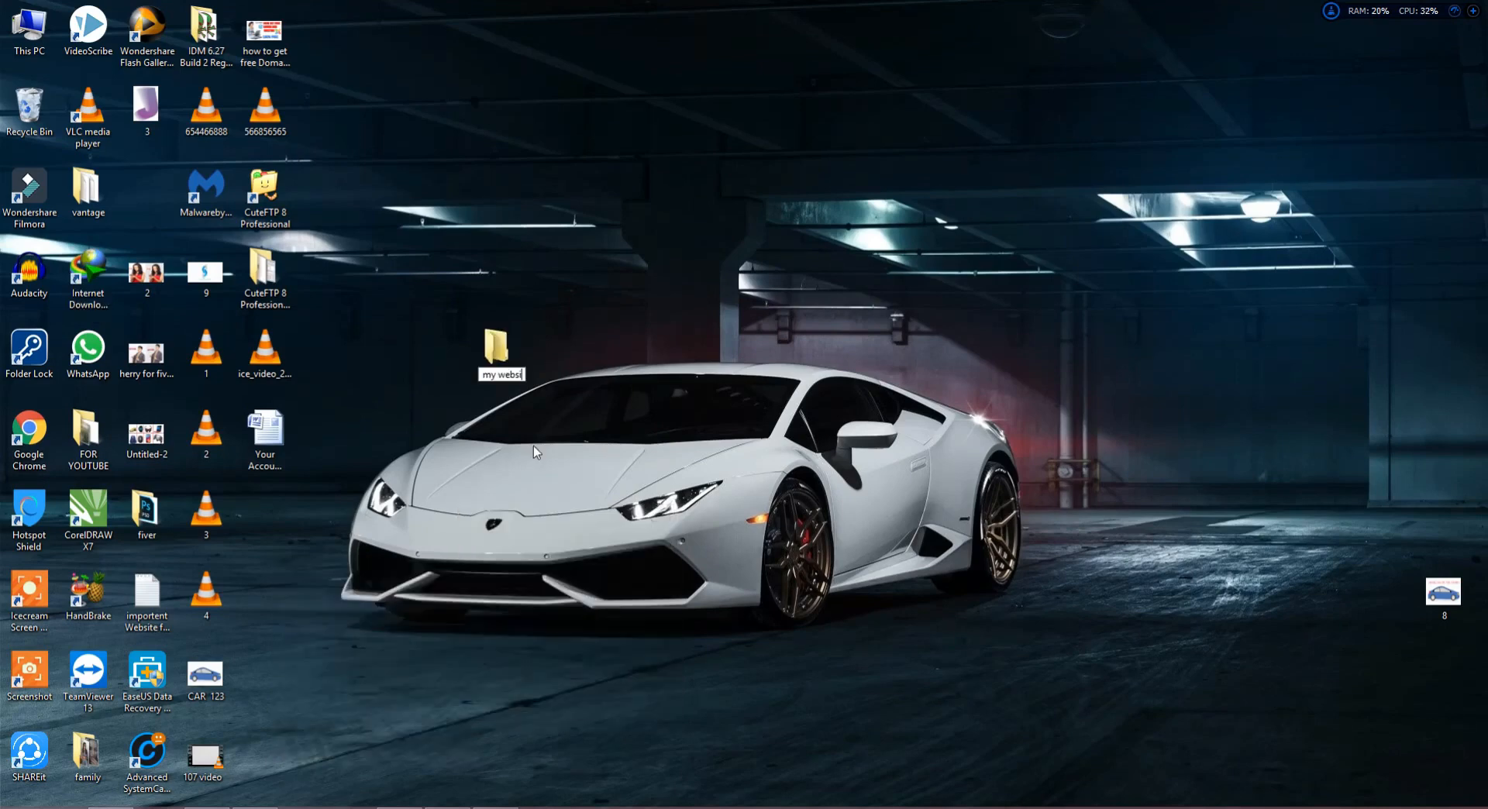
{"action": "type", "text": "ebsite"}
{"action": "key", "text": "Return"}
{"action": "double_click", "coordinate": [506, 347]}
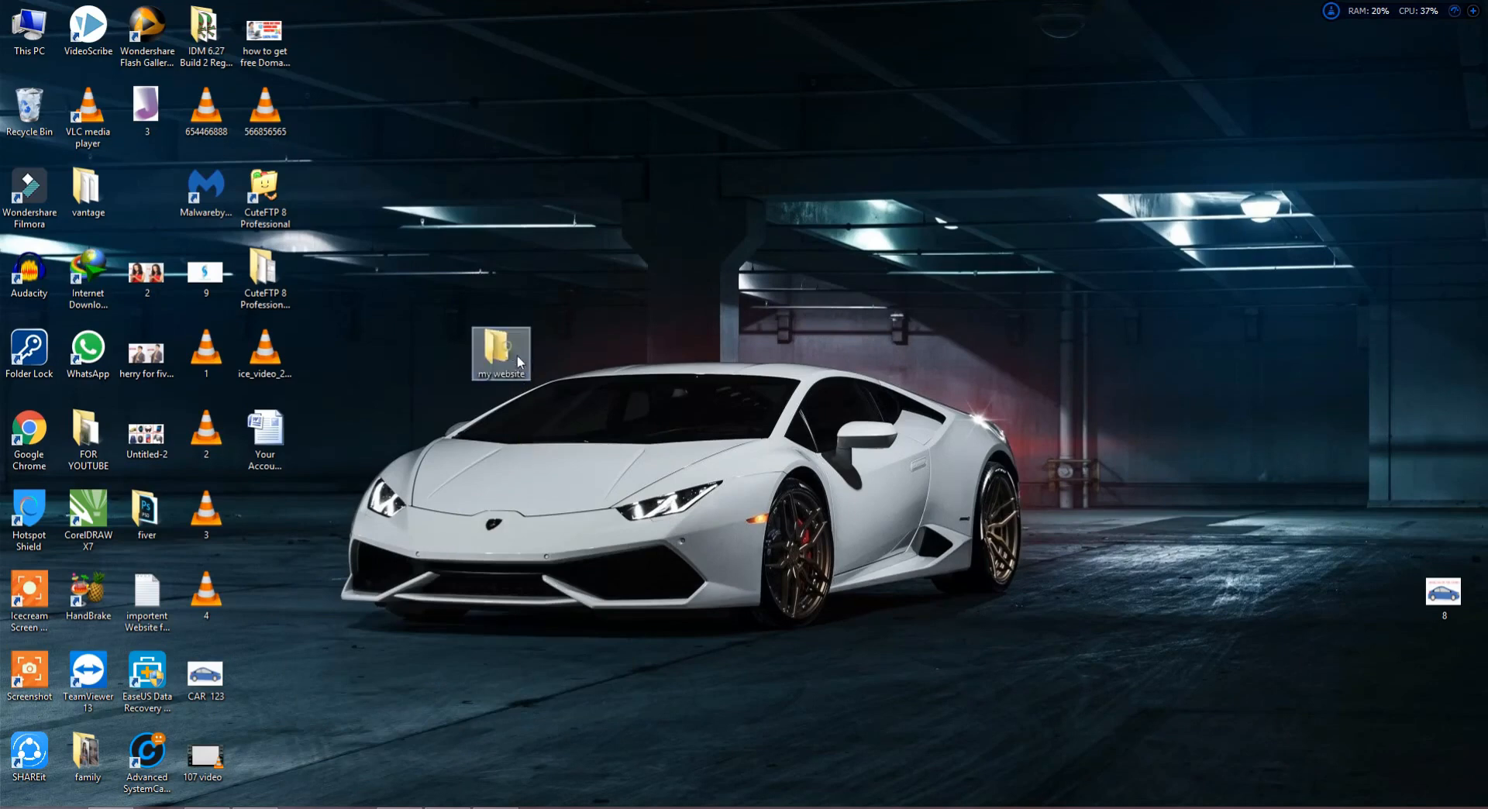
Paste the WordPress zip and the Your Account Details file into my website
{"action": "right_click", "coordinate": [665, 271]}
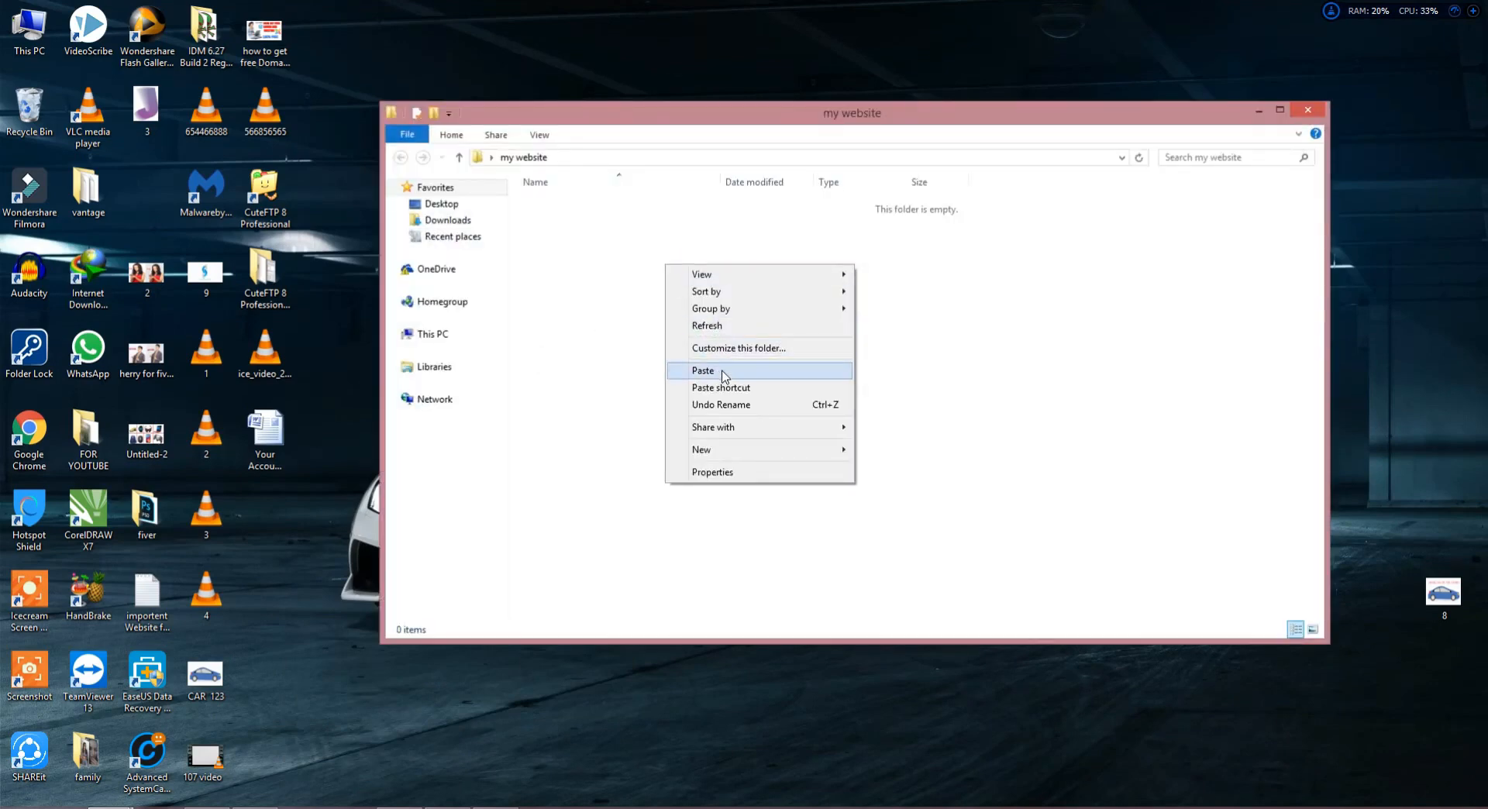
{"action": "left_click", "coordinate": [709, 370]}
{"action": "right_click", "coordinate": [290, 427]}
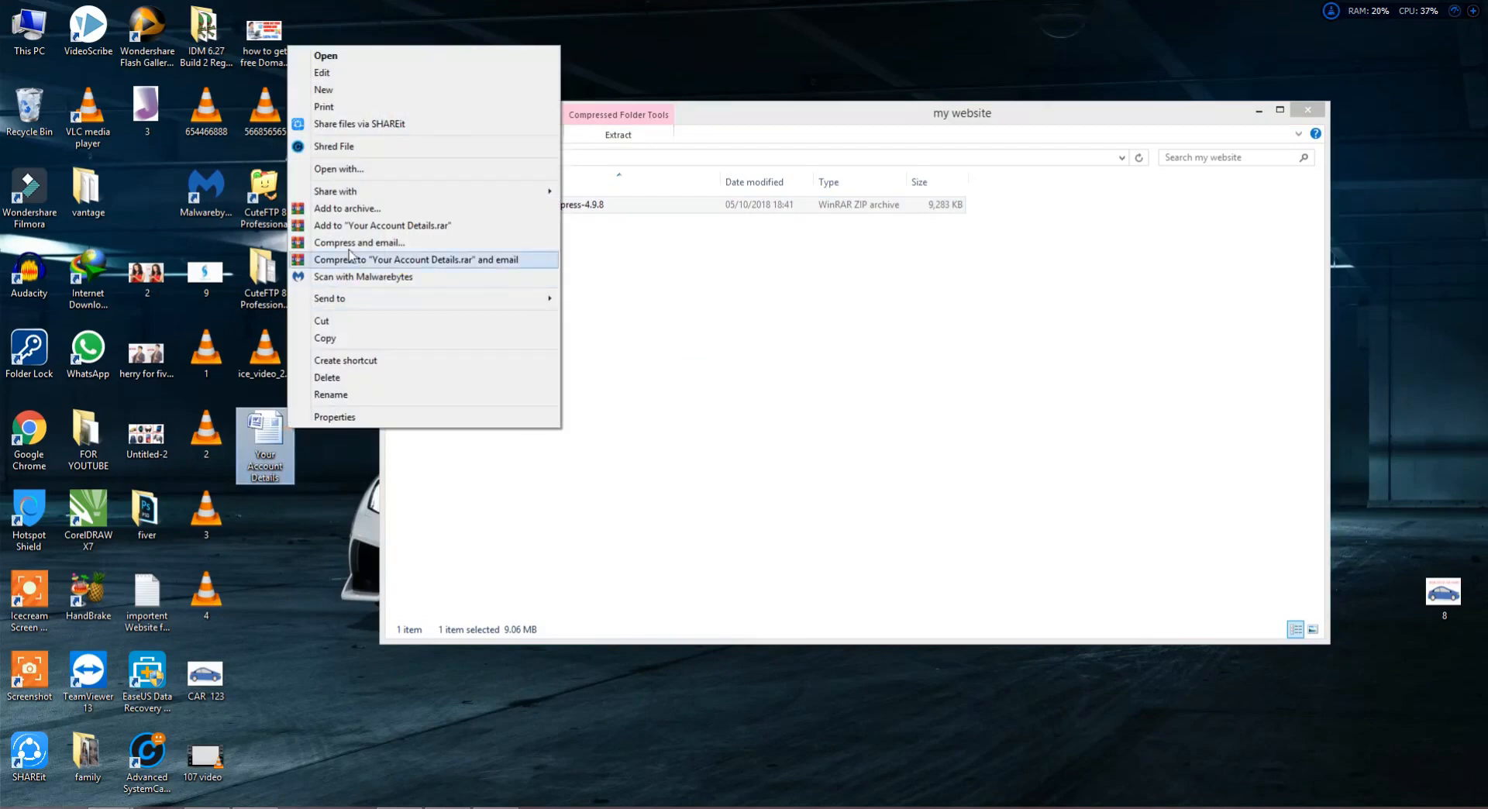
{"action": "left_click", "coordinate": [353, 339]}
{"action": "right_click", "coordinate": [608, 342]}
{"action": "left_click", "coordinate": [651, 436]}
{"action": "left_click", "coordinate": [1280, 112]}
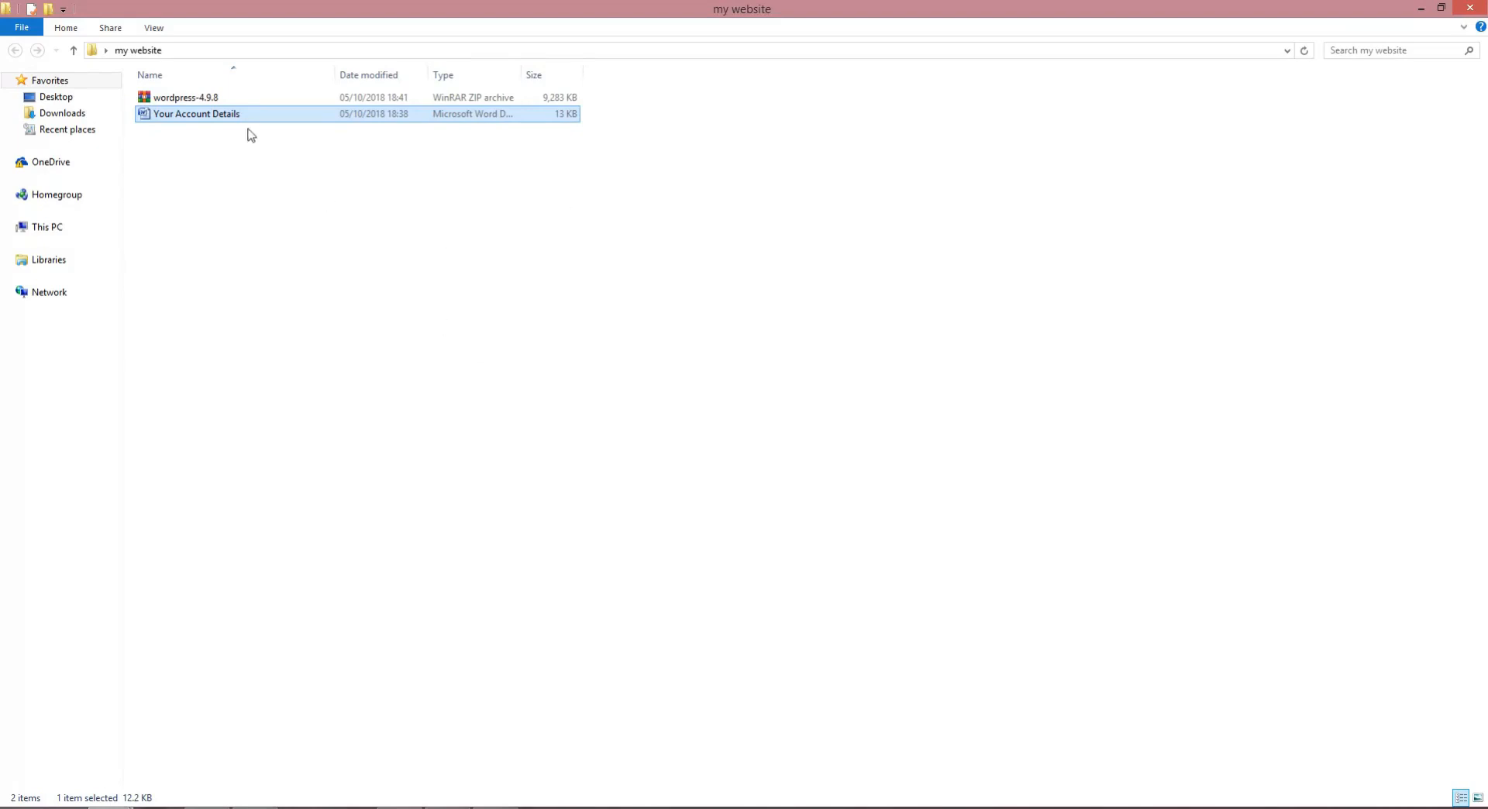
Extract wordpress-4.9.8.zip with WinRAR and open wordpress-4.9.8\wordpress showing 19 items
{"action": "right_click", "coordinate": [246, 98]}
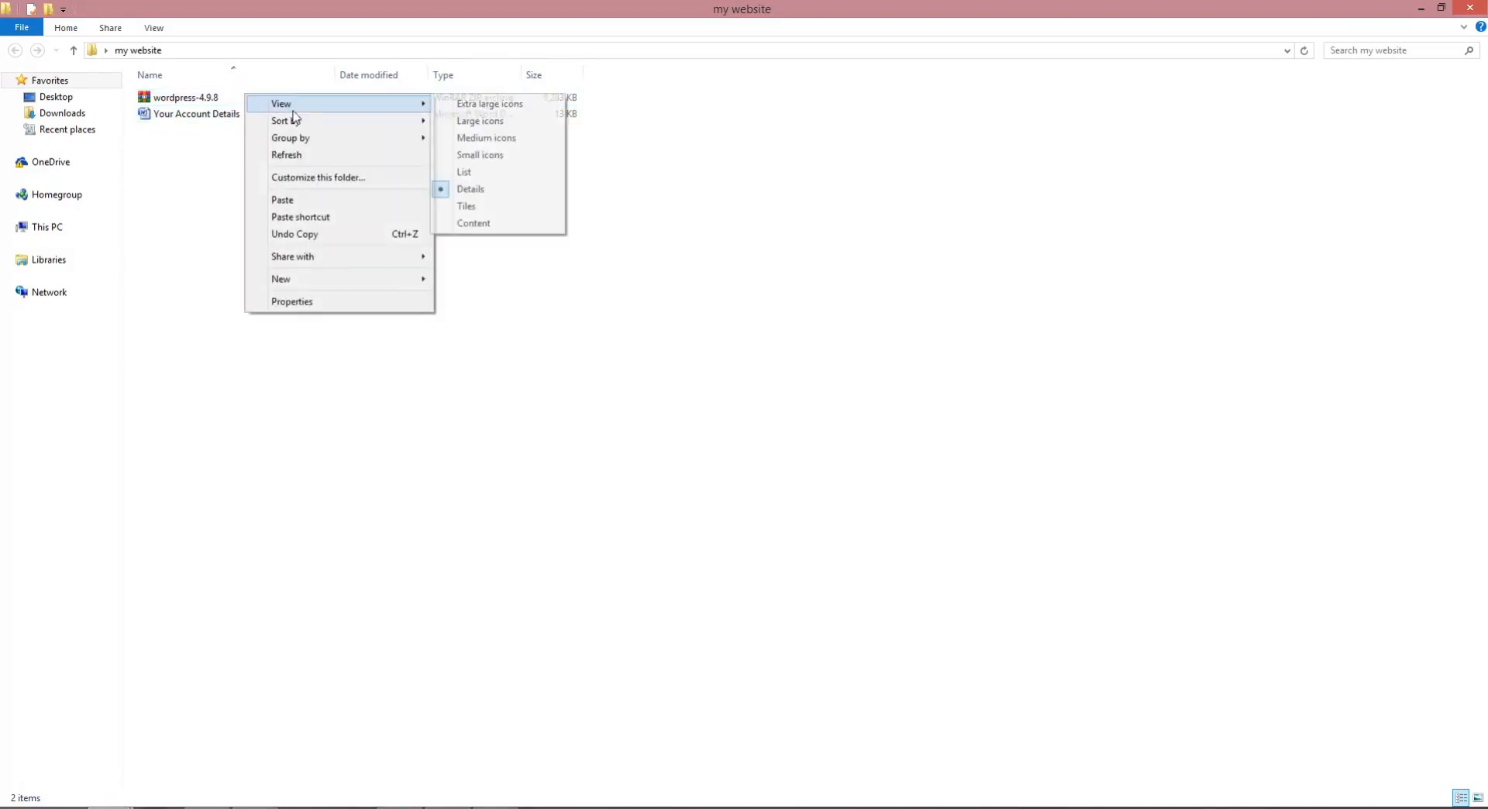
{"action": "left_click", "coordinate": [215, 98]}
{"action": "right_click", "coordinate": [216, 94]}
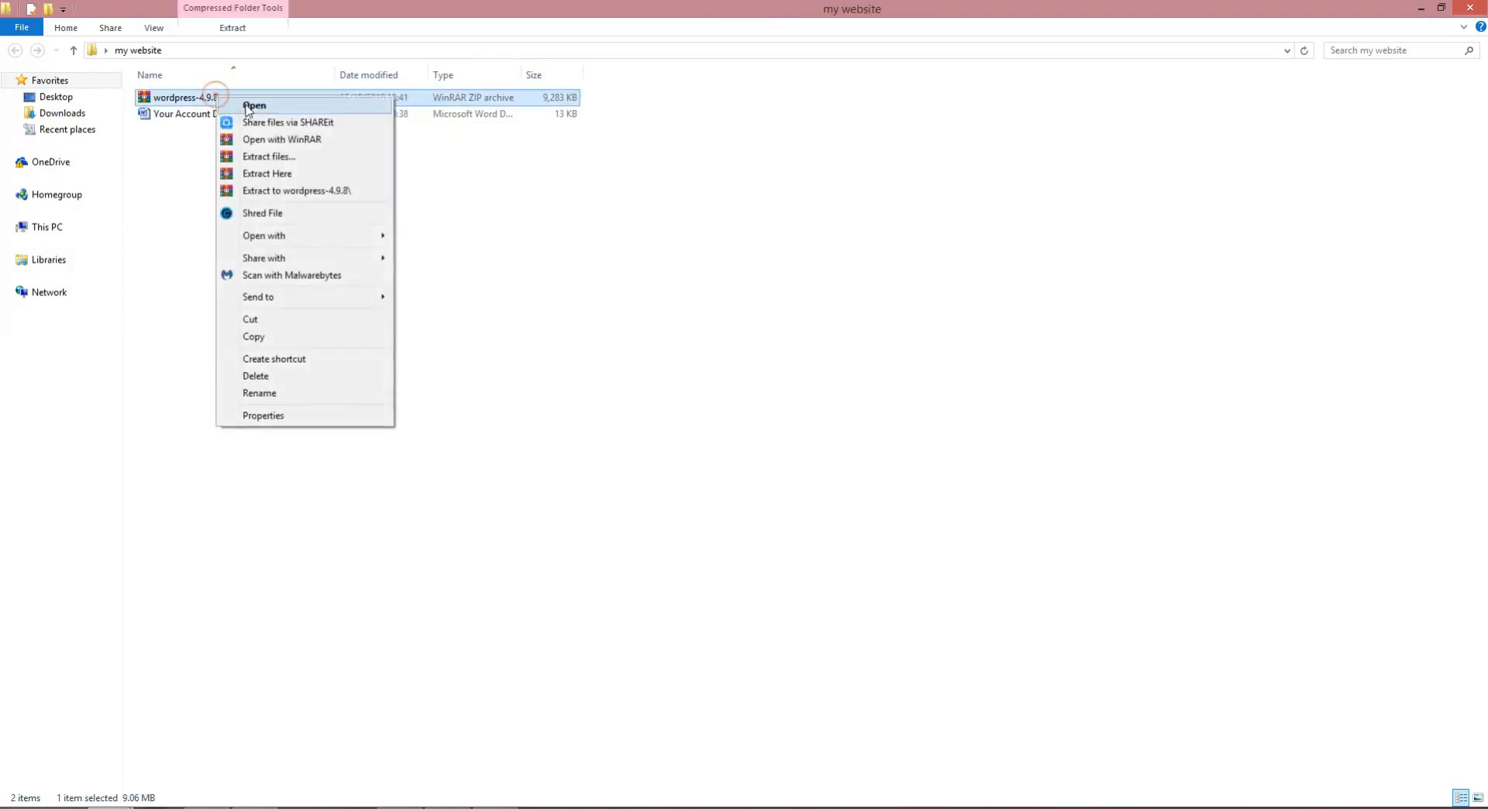
{"action": "left_click", "coordinate": [294, 157]}
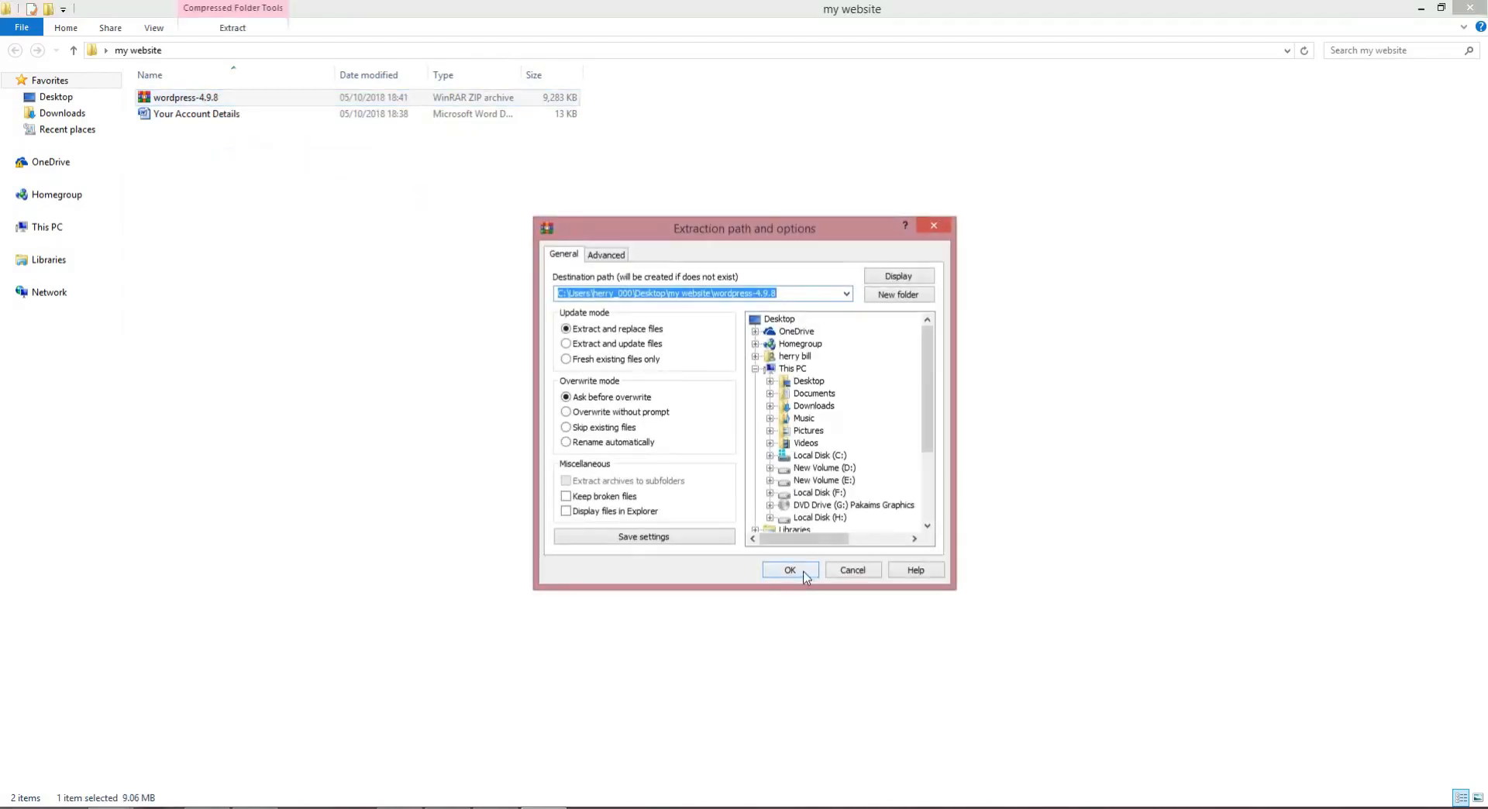
{"action": "left_click", "coordinate": [804, 575]}
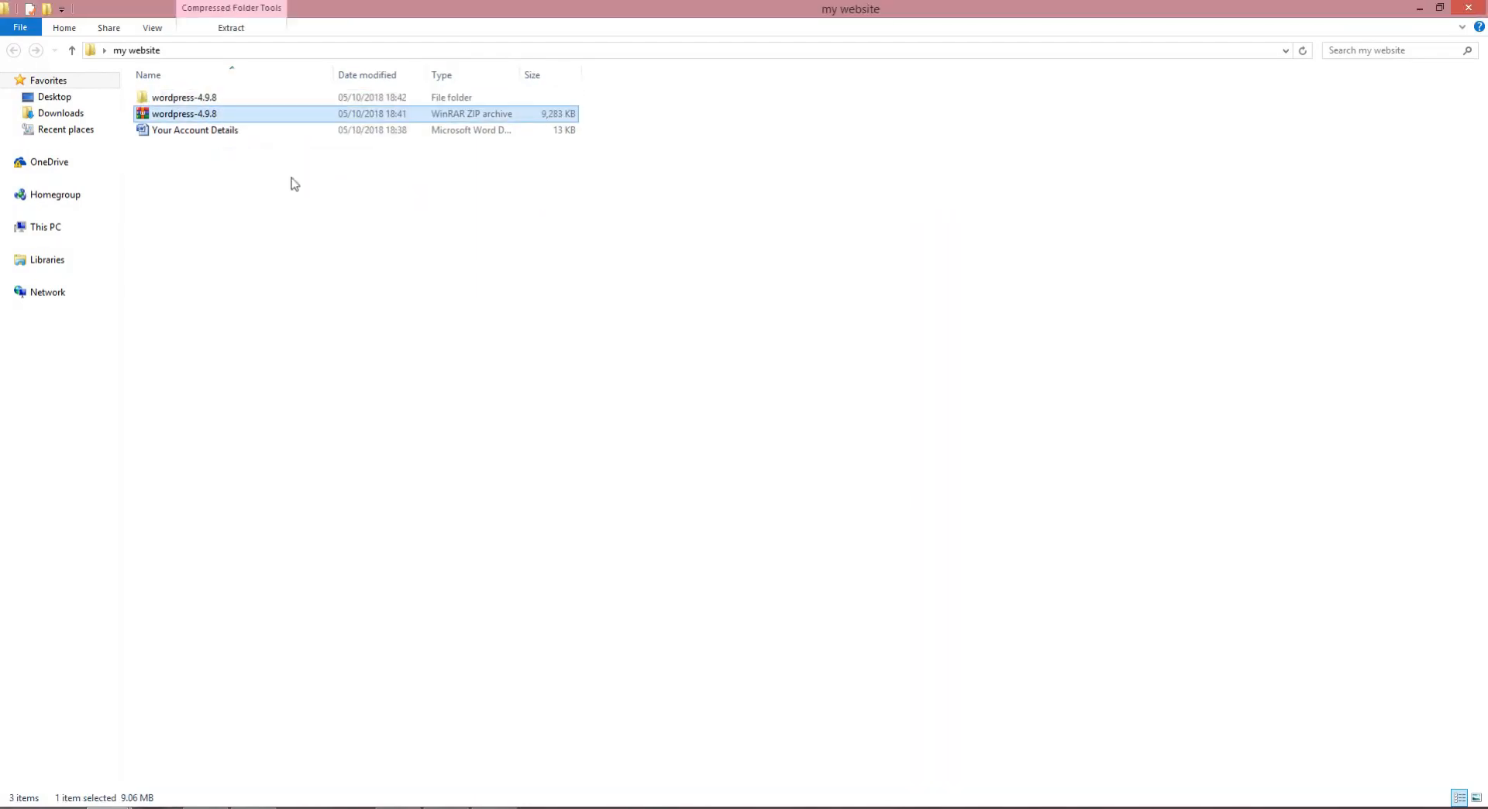
{"action": "double_click", "coordinate": [209, 98]}
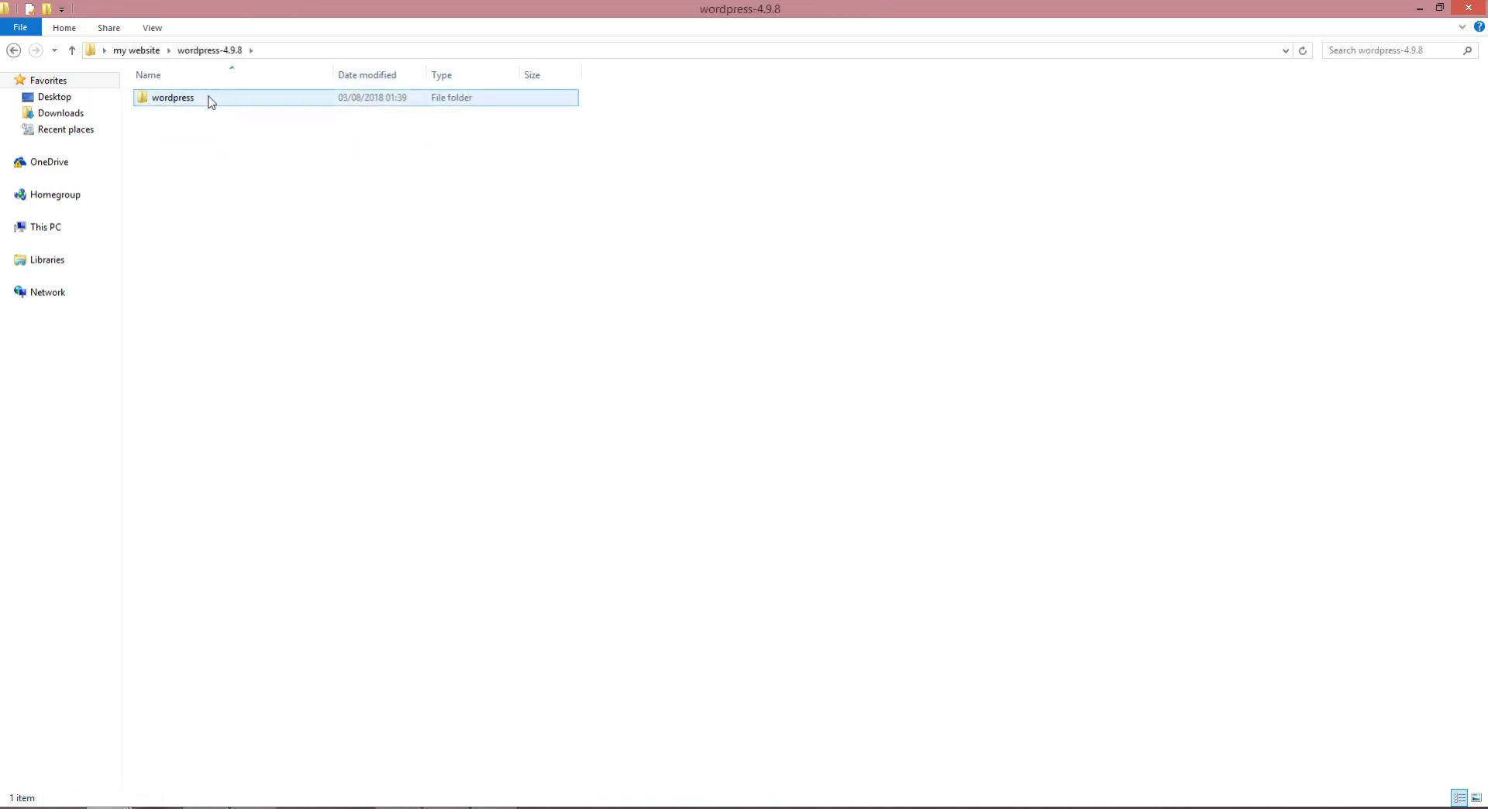
{"action": "double_click", "coordinate": [209, 99]}
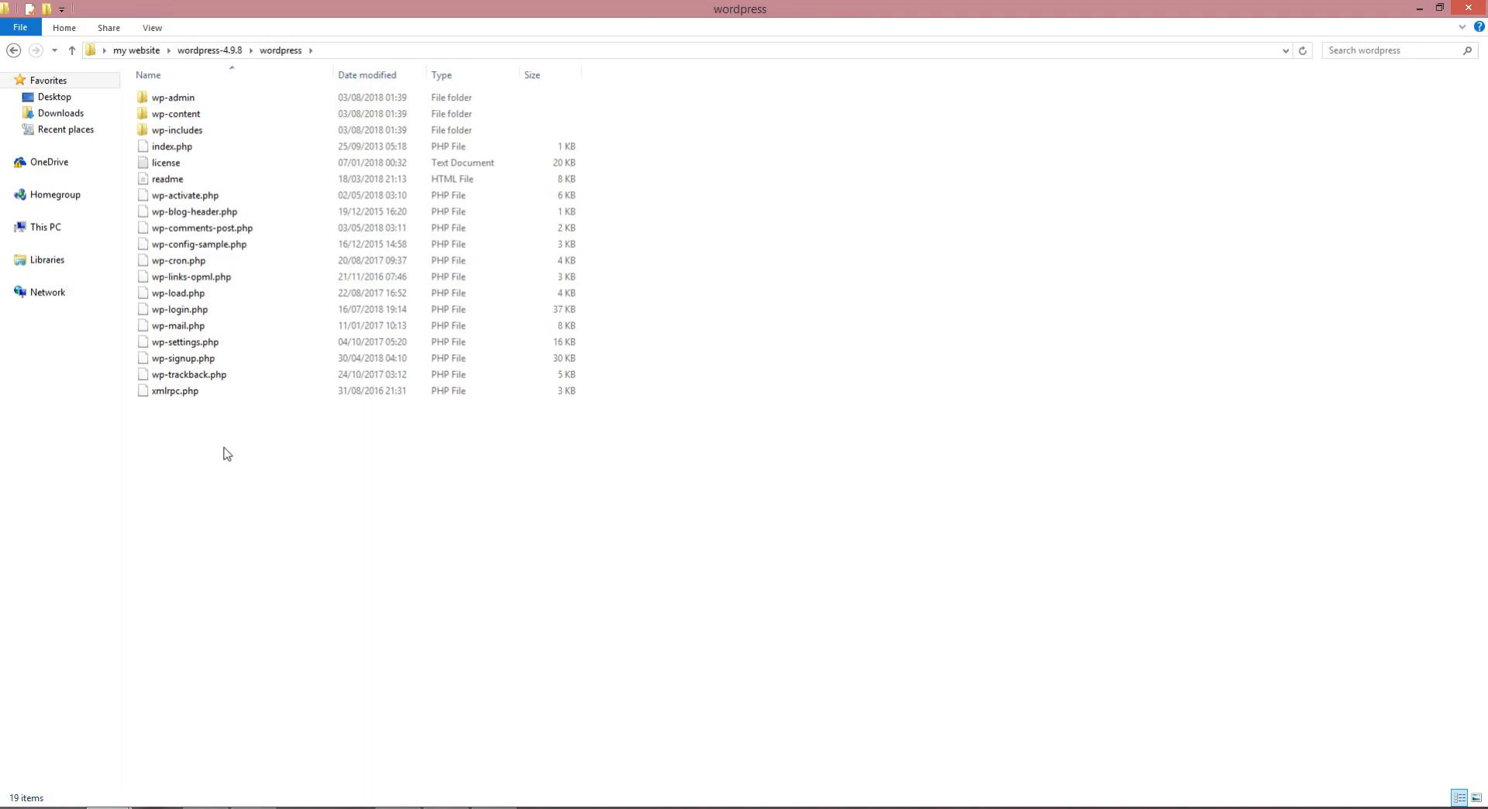
{"action": "left_click_drag", "start_coordinate": [227, 455], "coordinate": [205, 90]}
{"action": "left_click", "coordinate": [248, 526]}
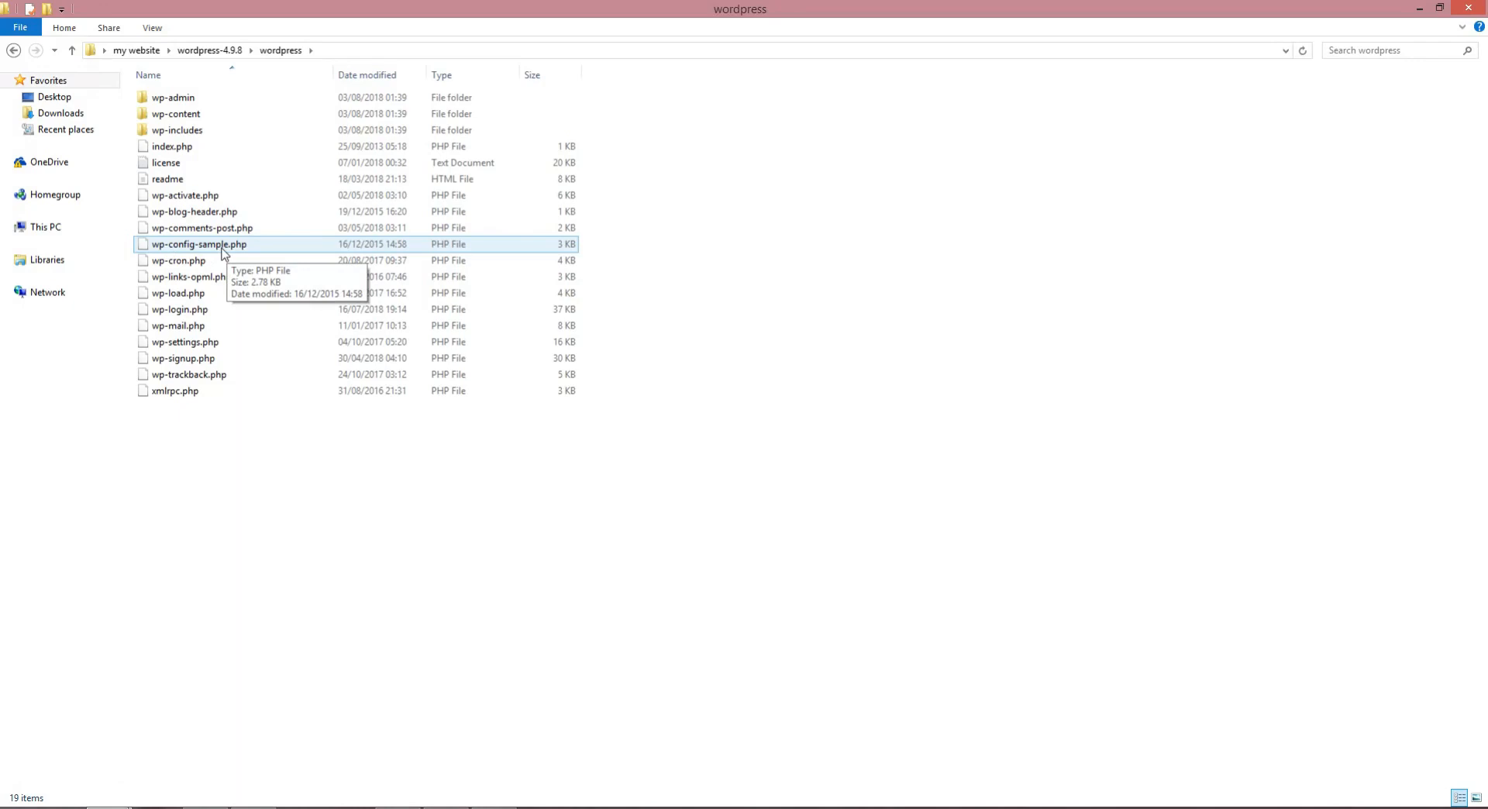
Open wp-config-sample.php in a maximized Notepad window
{"action": "double_click", "coordinate": [223, 247]}
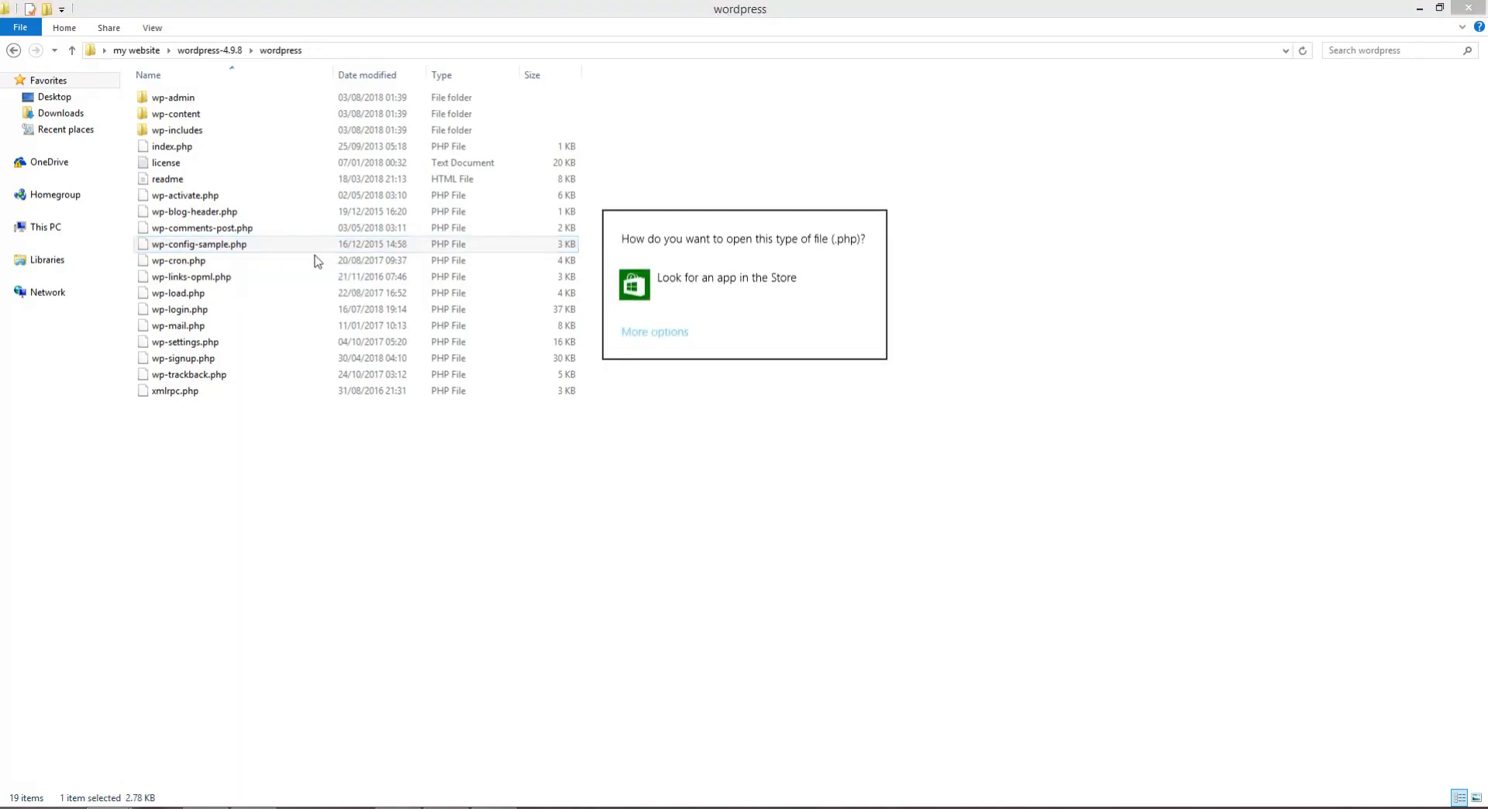
{"action": "left_click", "coordinate": [642, 340]}
{"action": "scroll", "coordinate": [691, 475], "scroll_direction": "down", "scroll_amount": 4}
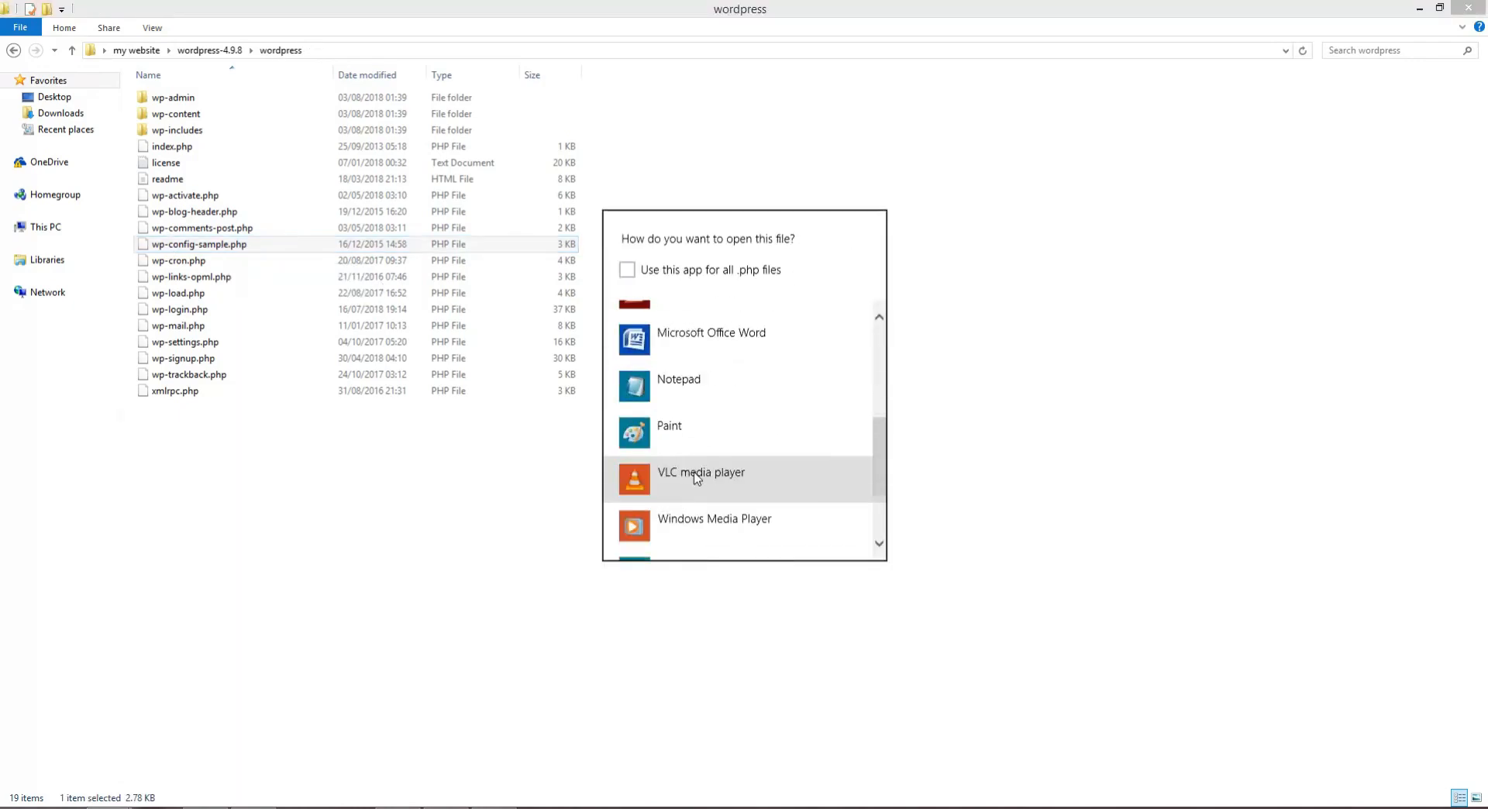
{"action": "left_click", "coordinate": [697, 396]}
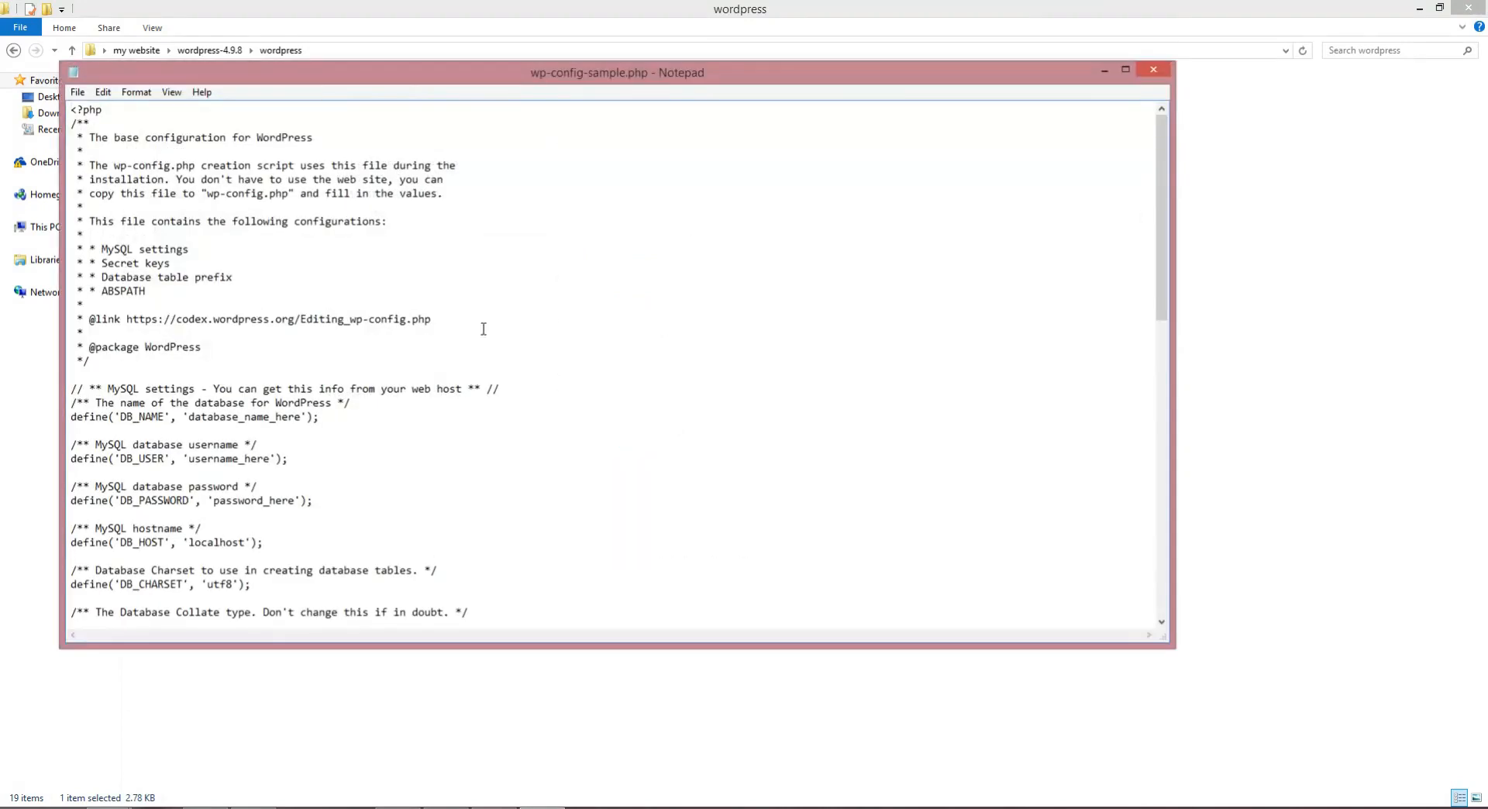
{"action": "left_click", "coordinate": [1126, 70]}
Review the MySQL hostname, username and password settings, then return to Your Account Details
{"action": "scroll", "coordinate": [631, 614], "scroll_direction": "down", "scroll_amount": 8}
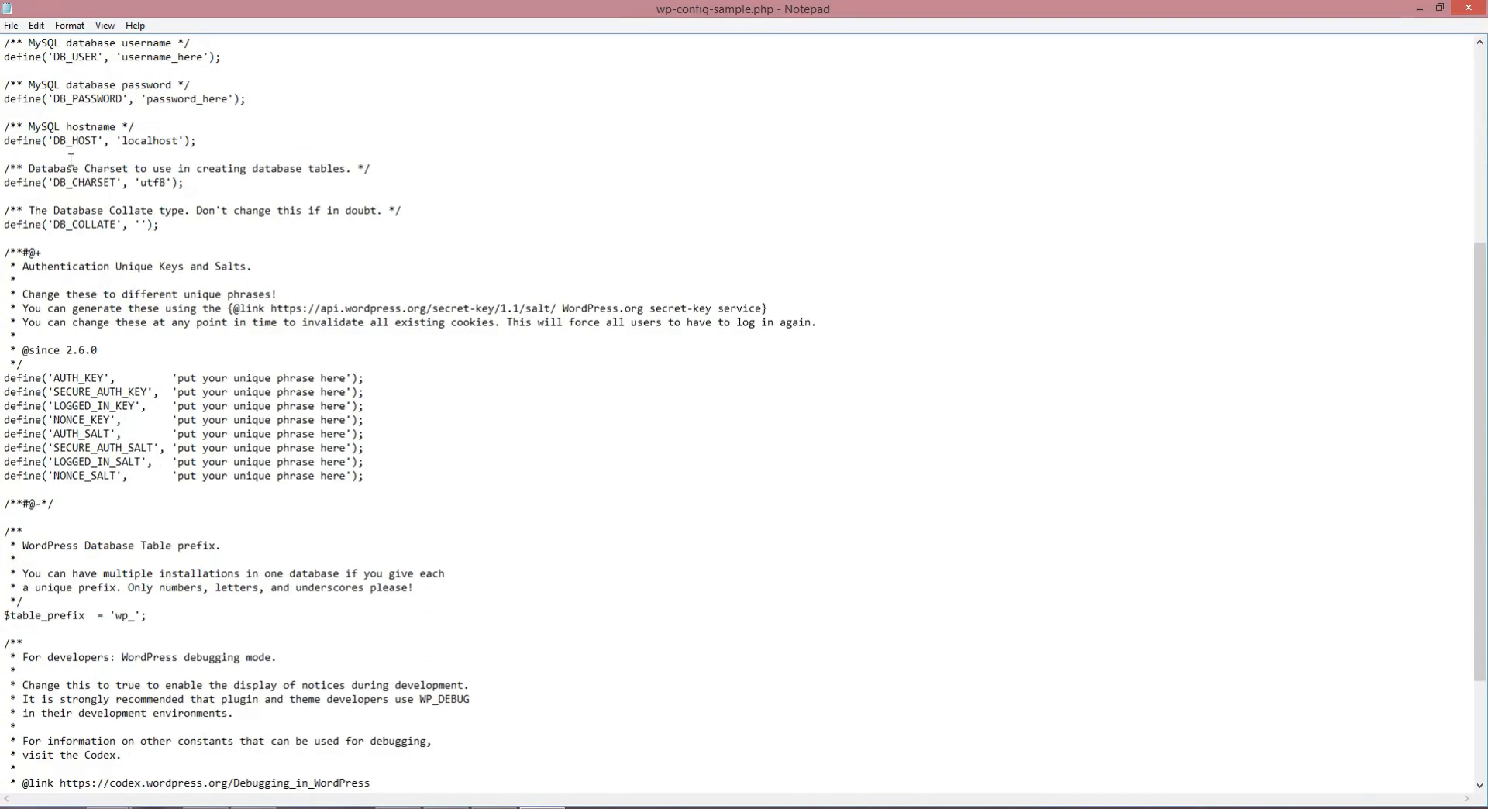
{"action": "left_click_drag", "start_coordinate": [29, 126], "coordinate": [97, 127]}
{"action": "left_click_drag", "start_coordinate": [24, 84], "coordinate": [180, 80]}
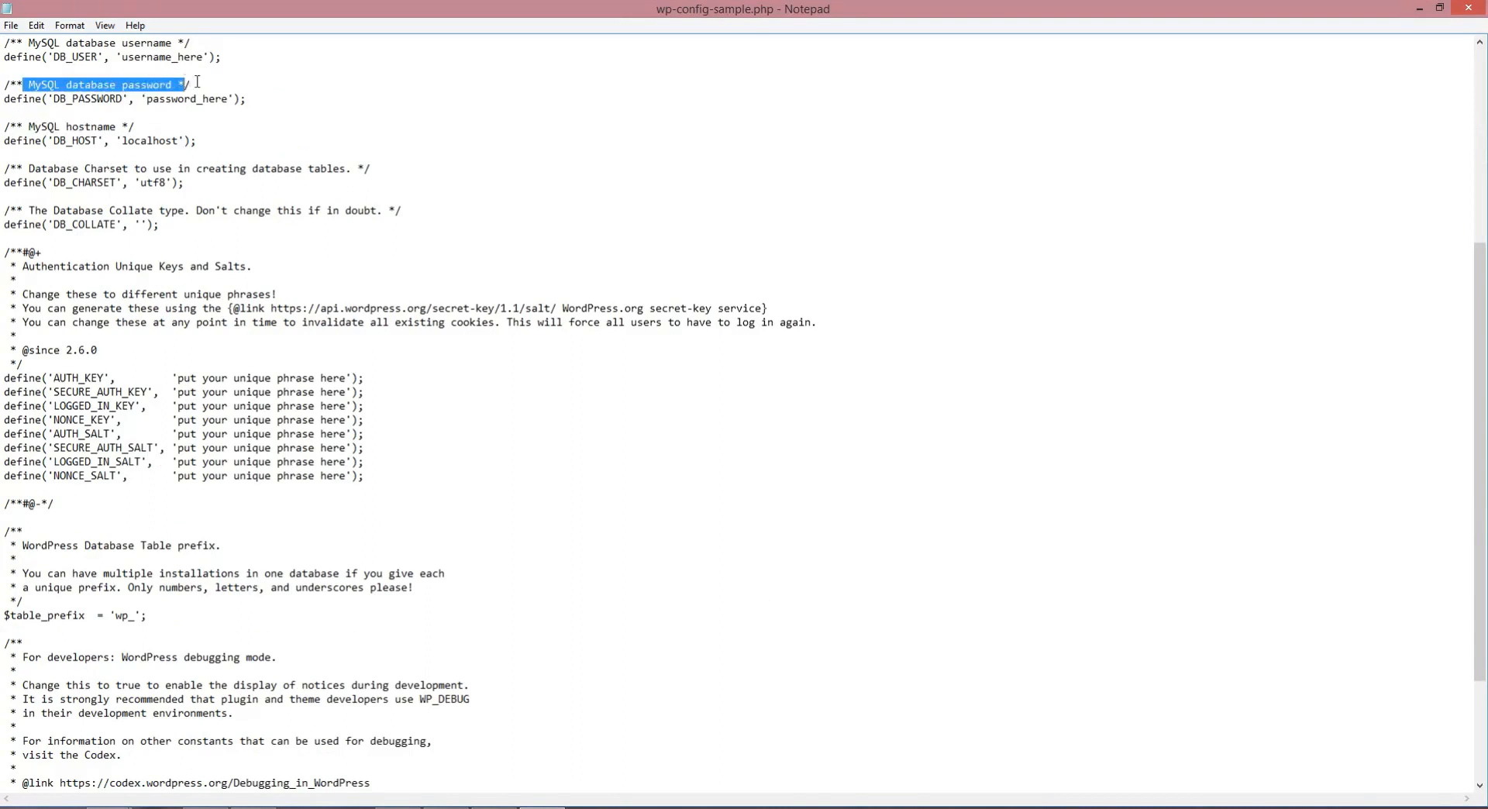
{"action": "scroll", "coordinate": [180, 136], "scroll_direction": "up", "scroll_amount": 2}
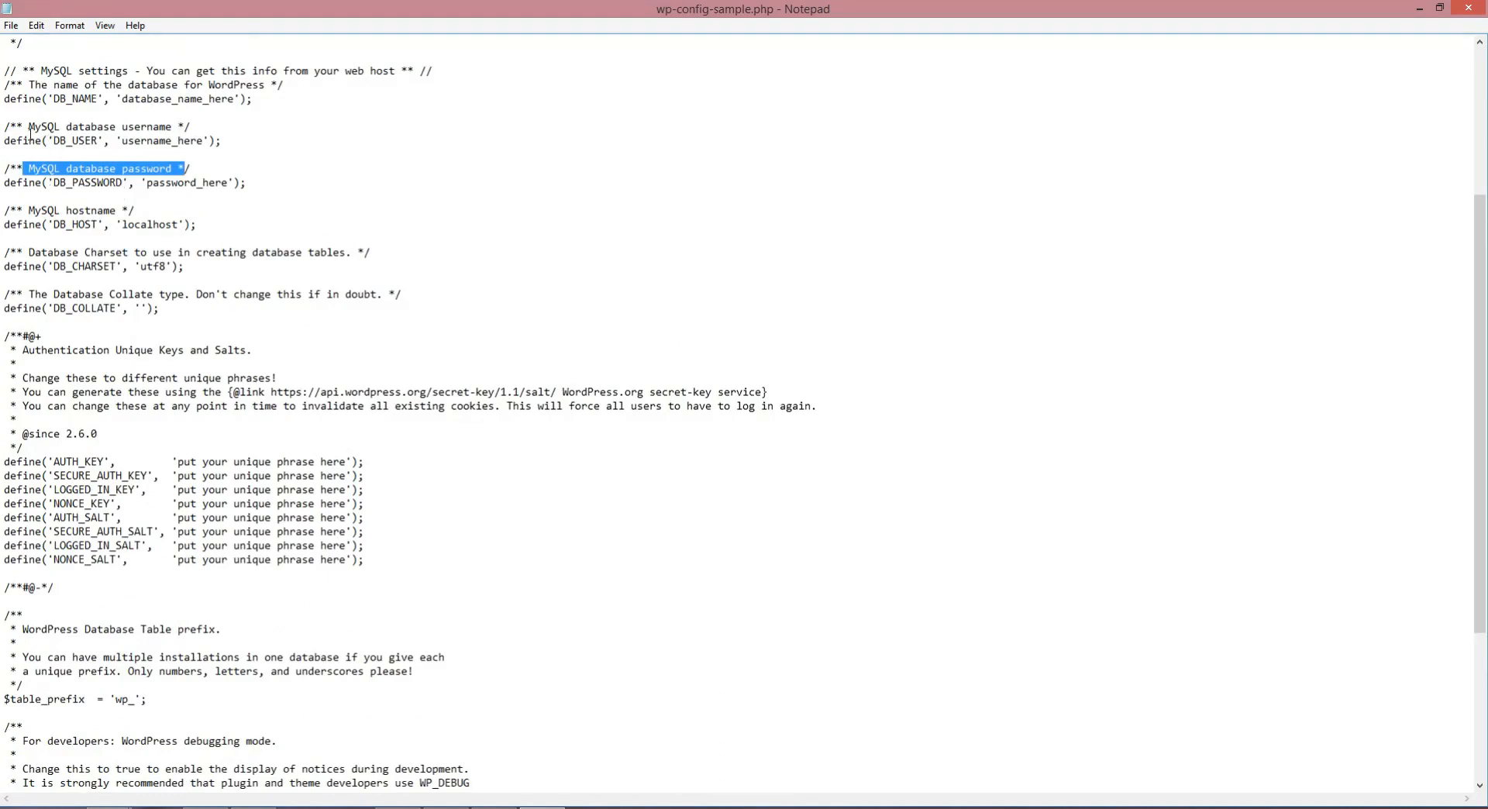
{"action": "left_click_drag", "start_coordinate": [29, 126], "coordinate": [187, 120]}
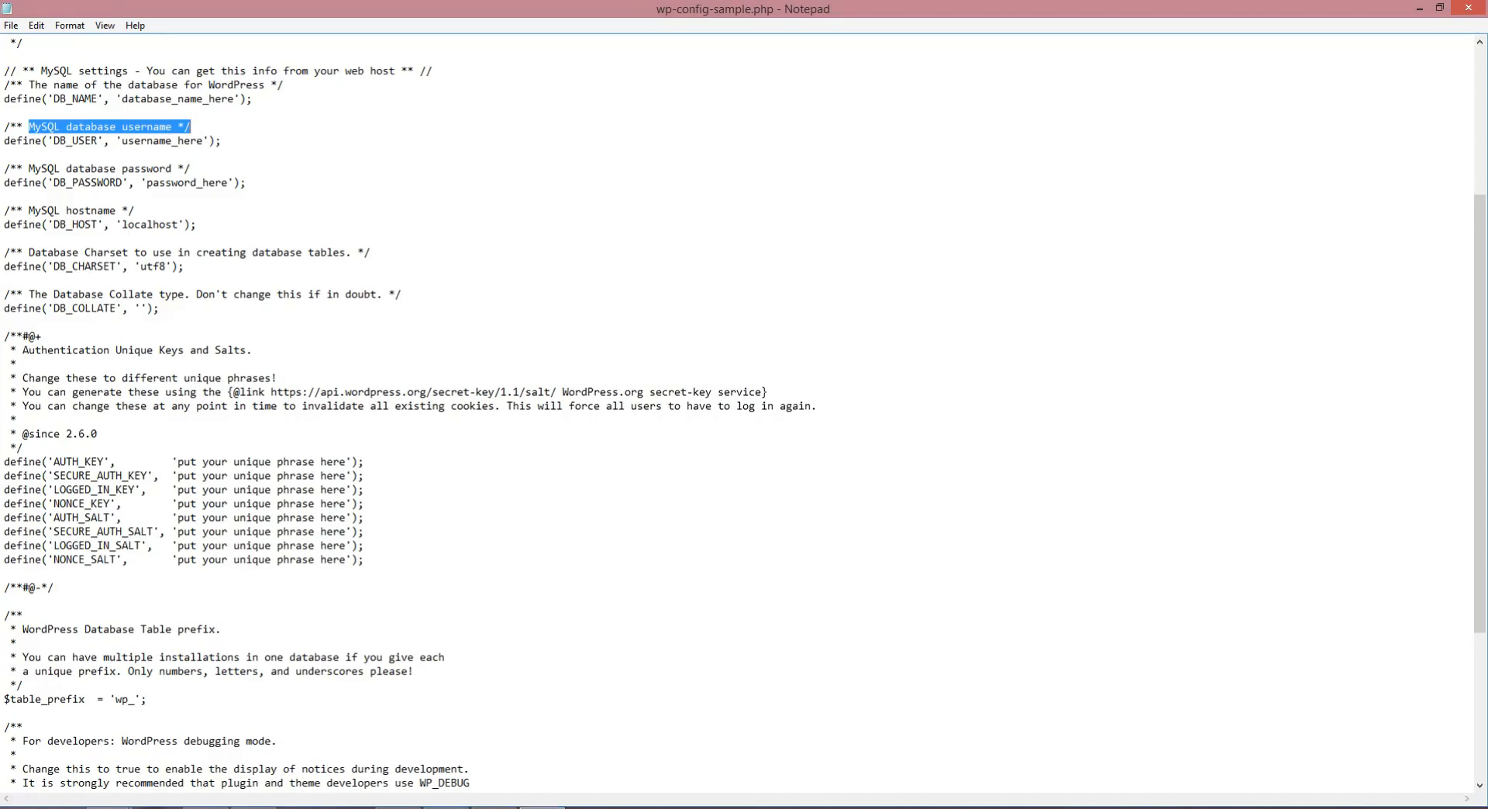
{"action": "left_click", "coordinate": [398, 807]}
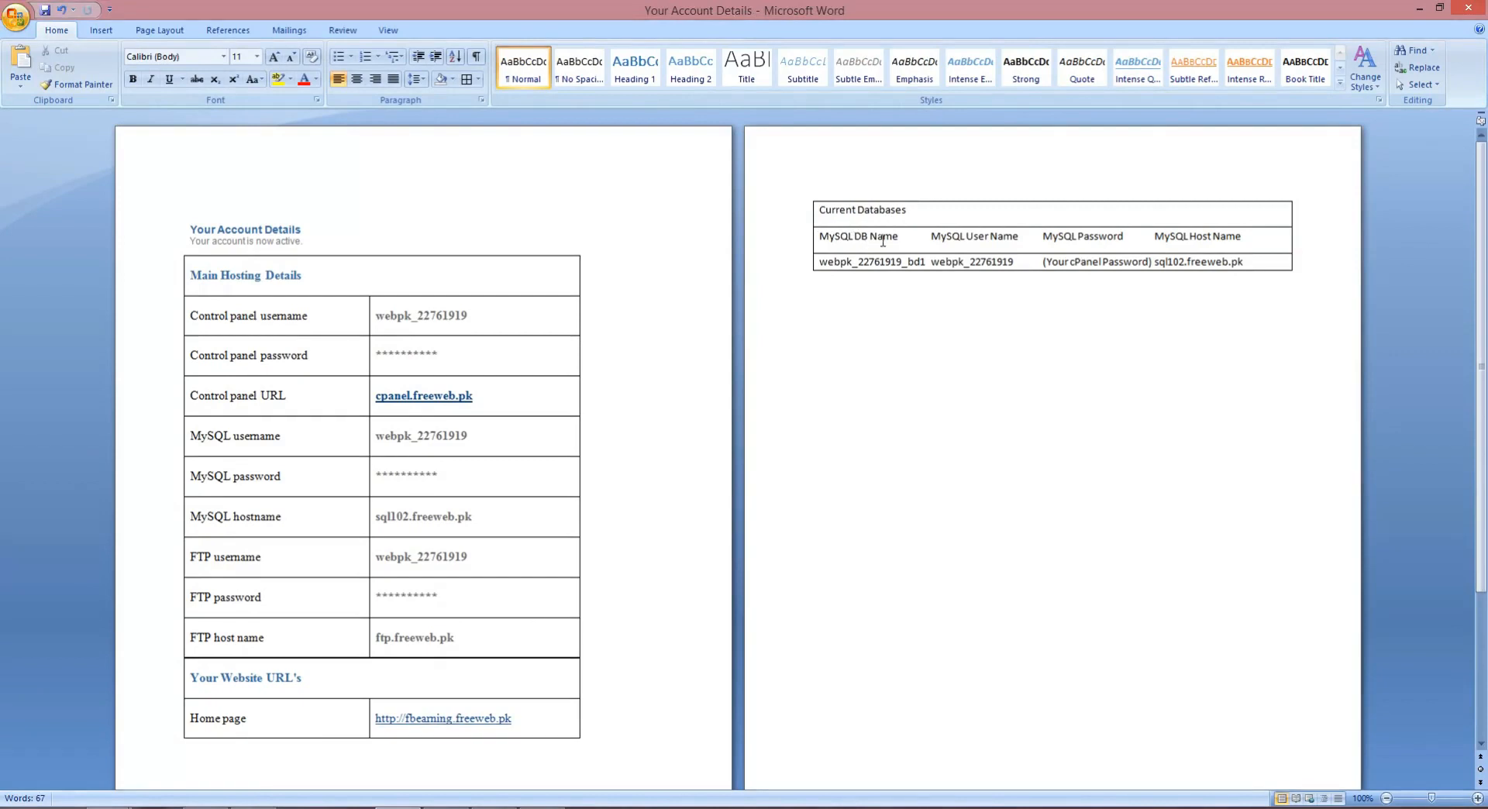
Replace database_name_here in DB_NAME with the database name copied from the Word table
{"action": "left_click_drag", "start_coordinate": [925, 262], "coordinate": [823, 261]}
{"action": "right_click", "coordinate": [840, 263]}
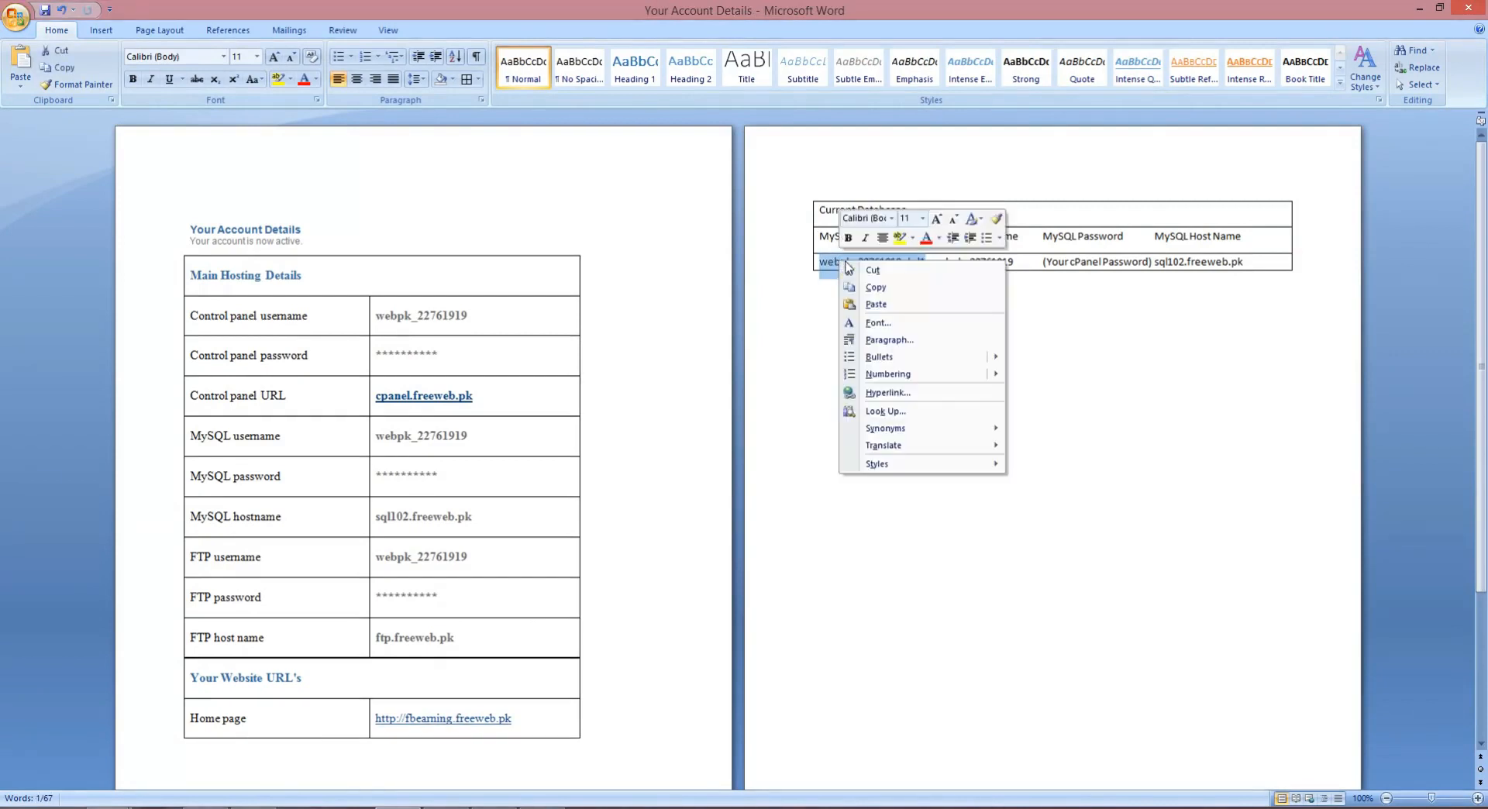
{"action": "left_click", "coordinate": [878, 288]}
{"action": "left_click", "coordinate": [542, 808]}
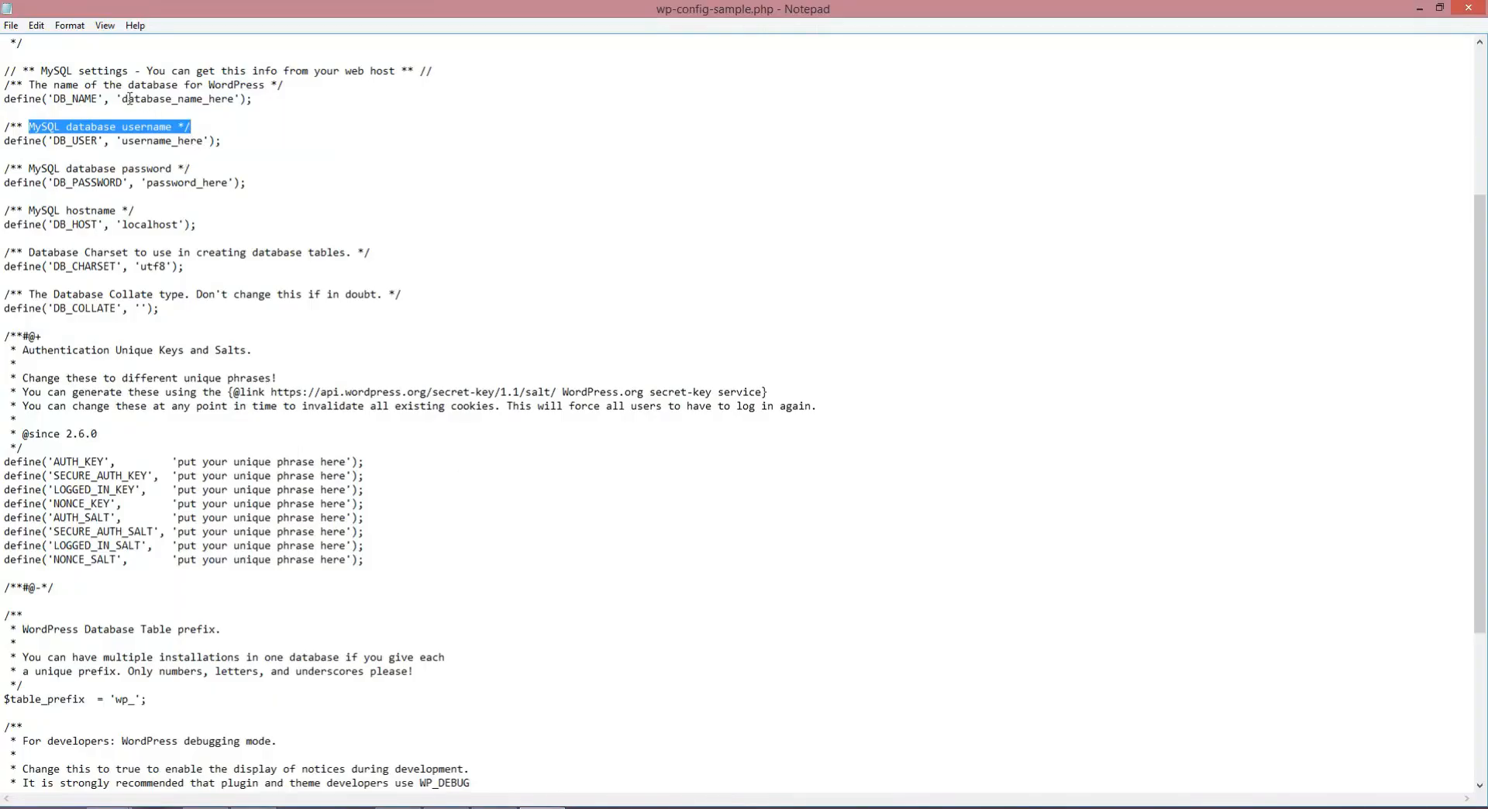
{"action": "mouse_move", "coordinate": [123, 99]}
{"action": "left_mouse_down"}
{"action": "mouse_move", "coordinate": [235, 99]}
{"action": "mouse_move", "coordinate": [134, 101]}
{"action": "left_mouse_up"}
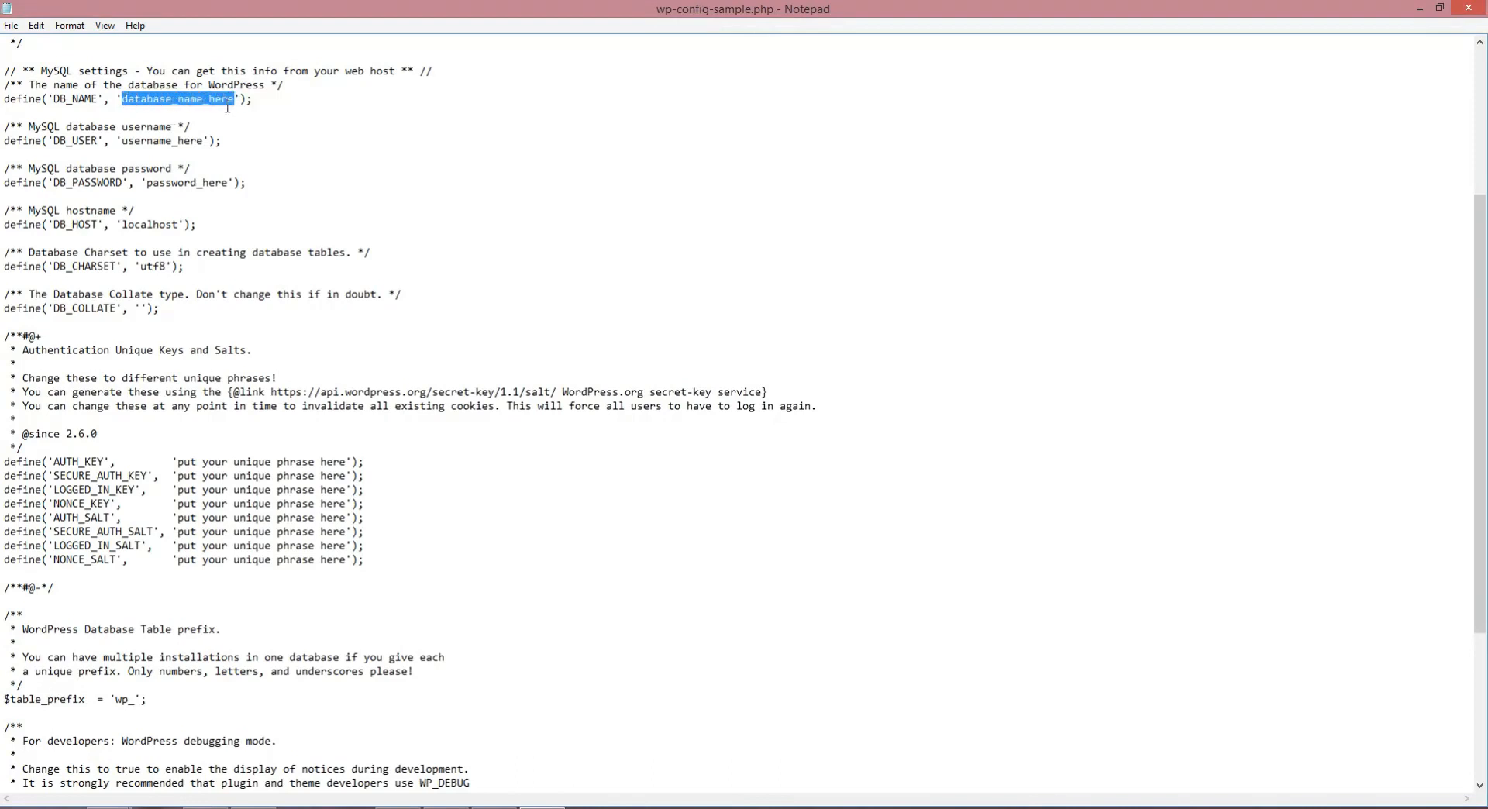
{"action": "key", "text": "ctrl+v"}
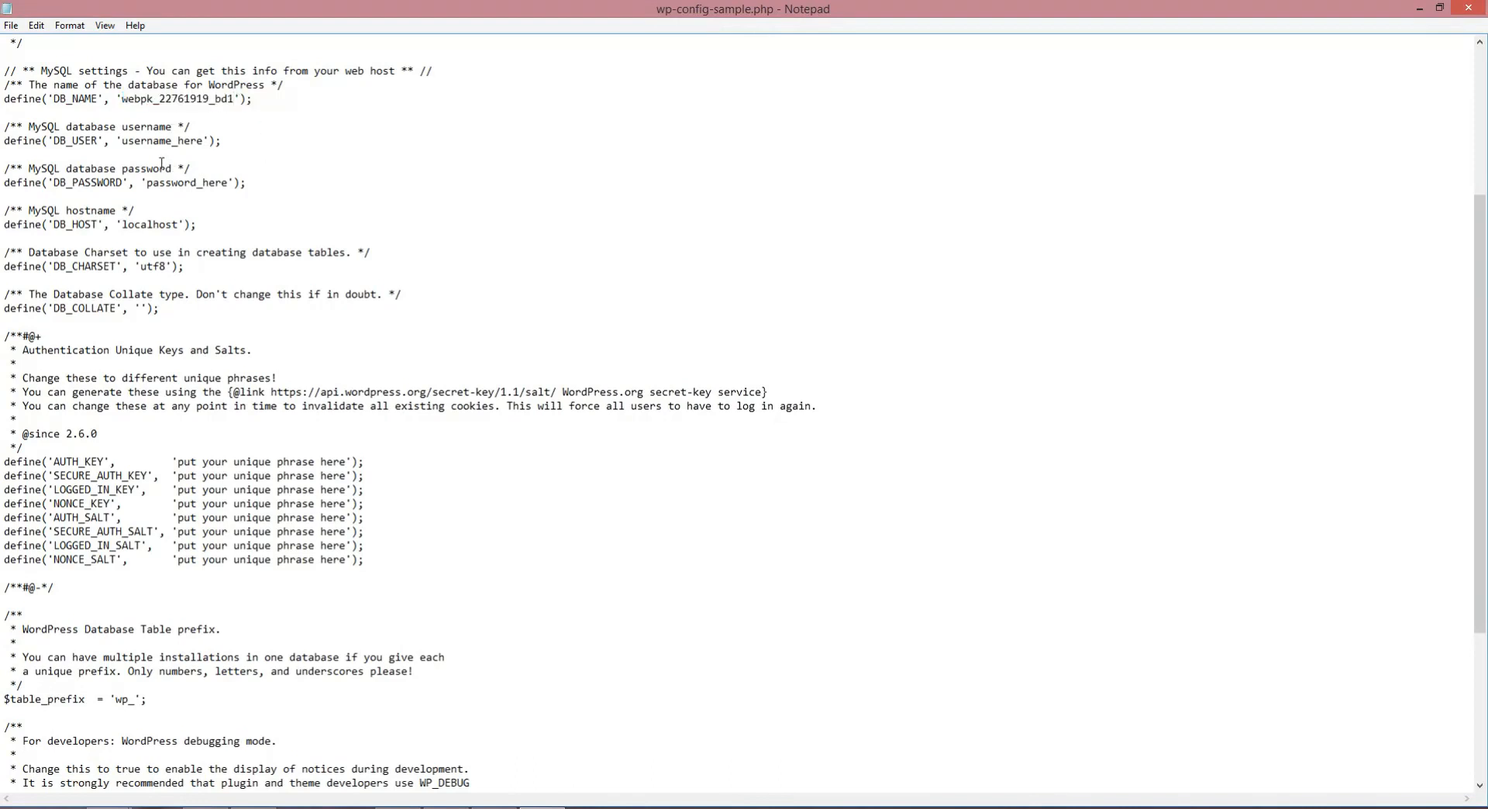
Replace username_here in DB_USER with the copied MySQL username and select the DB_PASSWORD placeholder
{"action": "left_click_drag", "start_coordinate": [123, 140], "coordinate": [196, 139]}
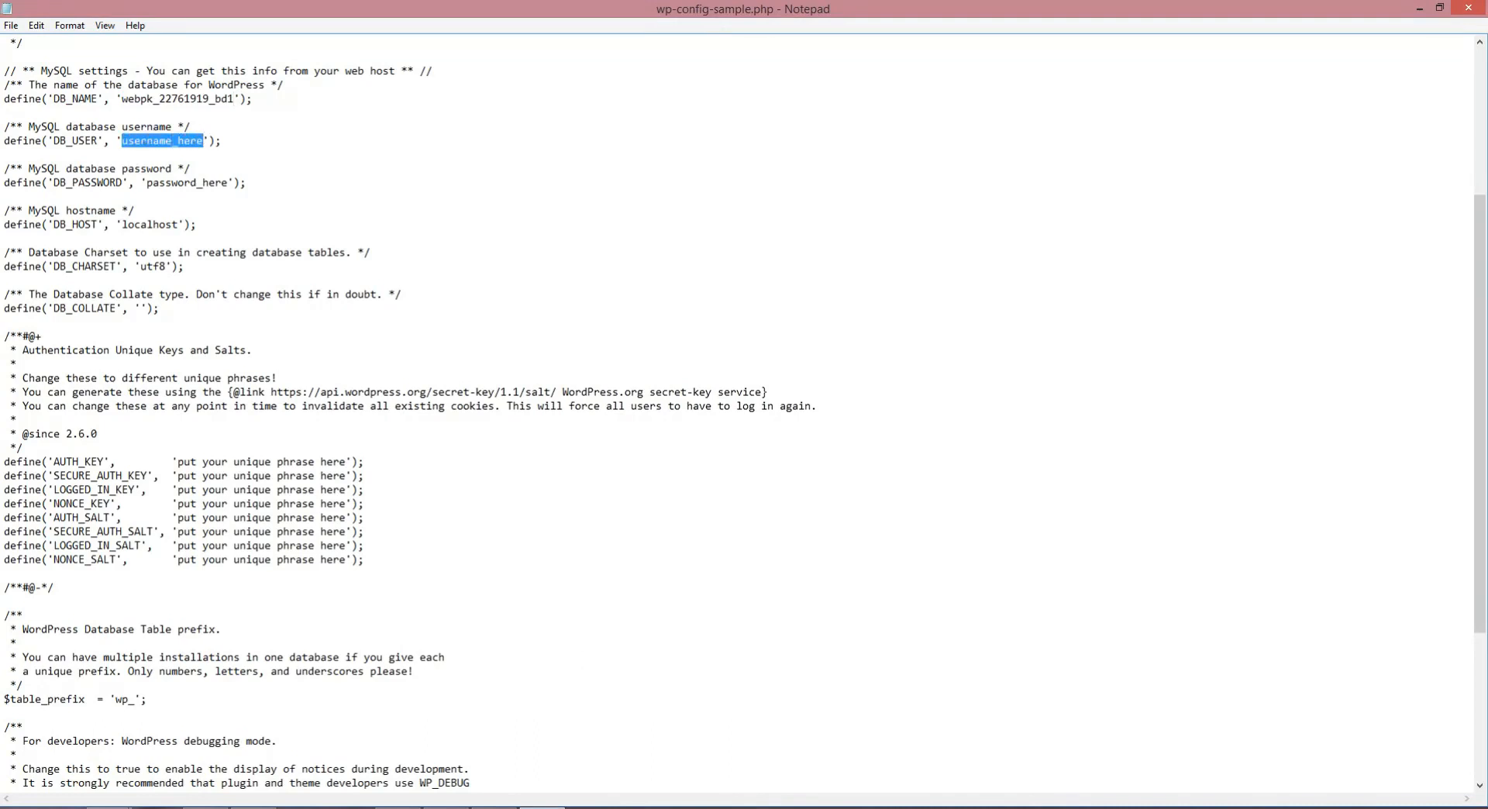
{"action": "key", "text": "alt+Tab"}
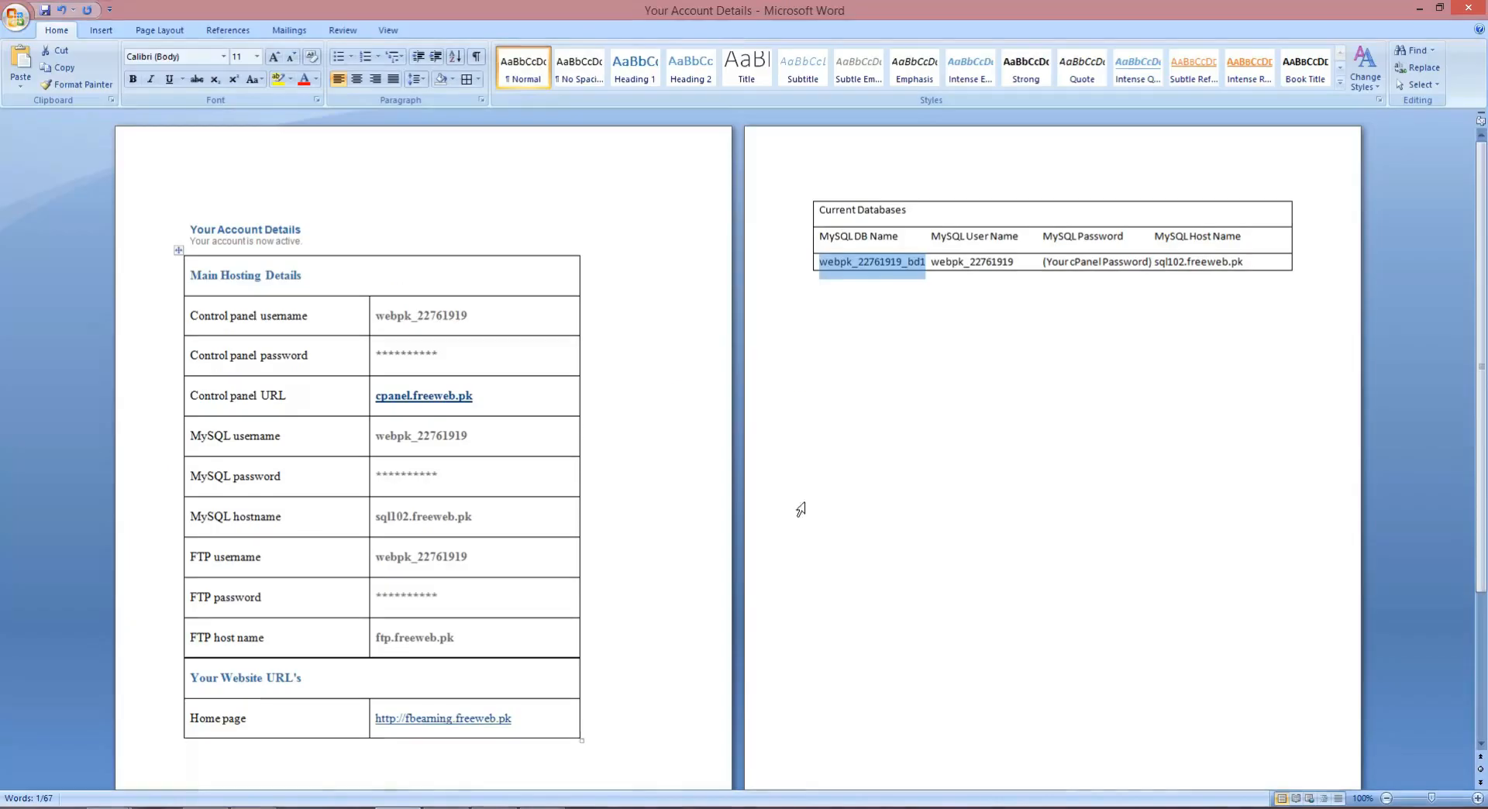
{"action": "left_click_drag", "start_coordinate": [1014, 262], "coordinate": [931, 262]}
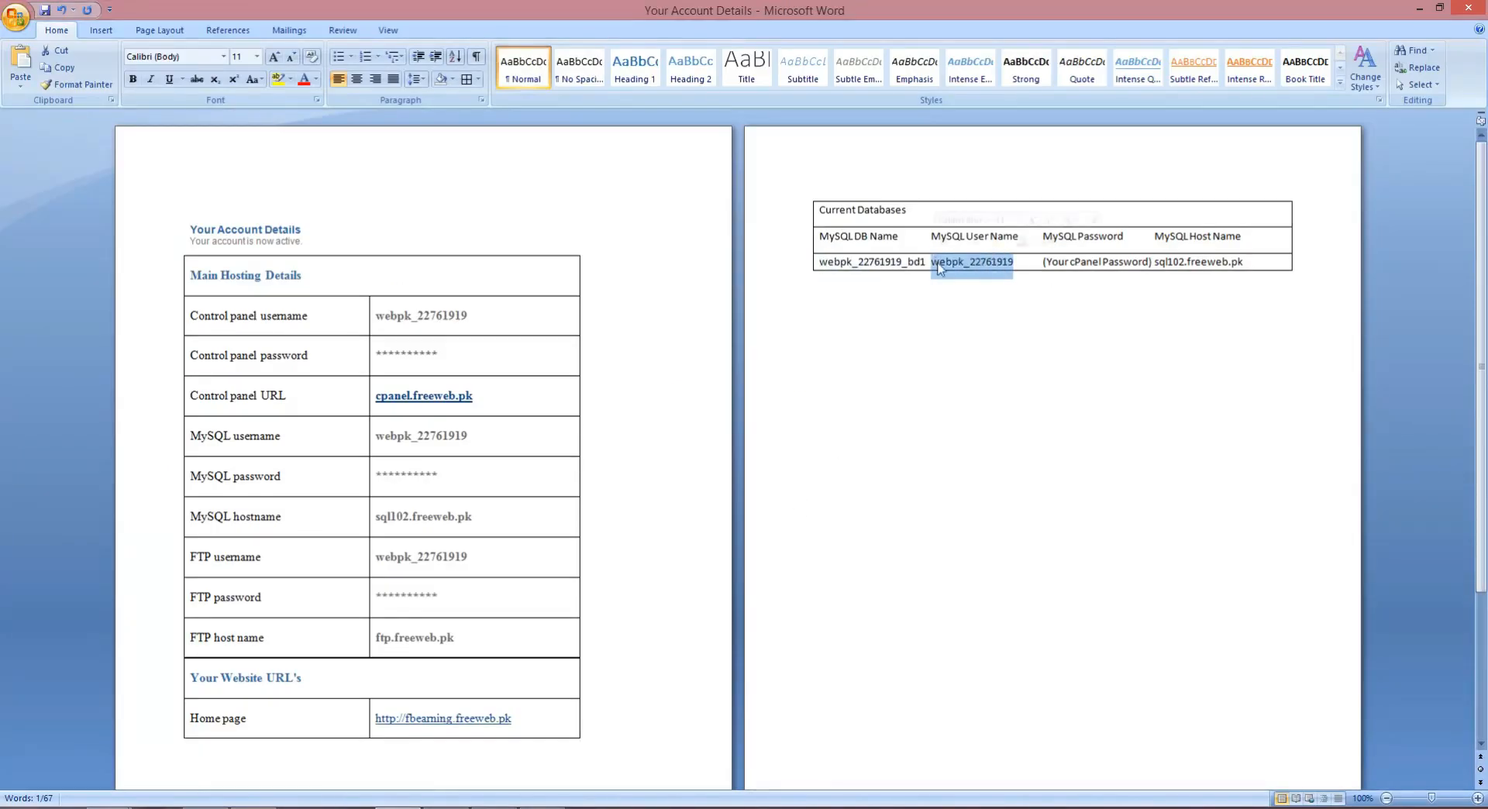
{"action": "right_click", "coordinate": [955, 266]}
{"action": "left_click", "coordinate": [990, 293]}
{"action": "key", "text": "alt+Tab"}
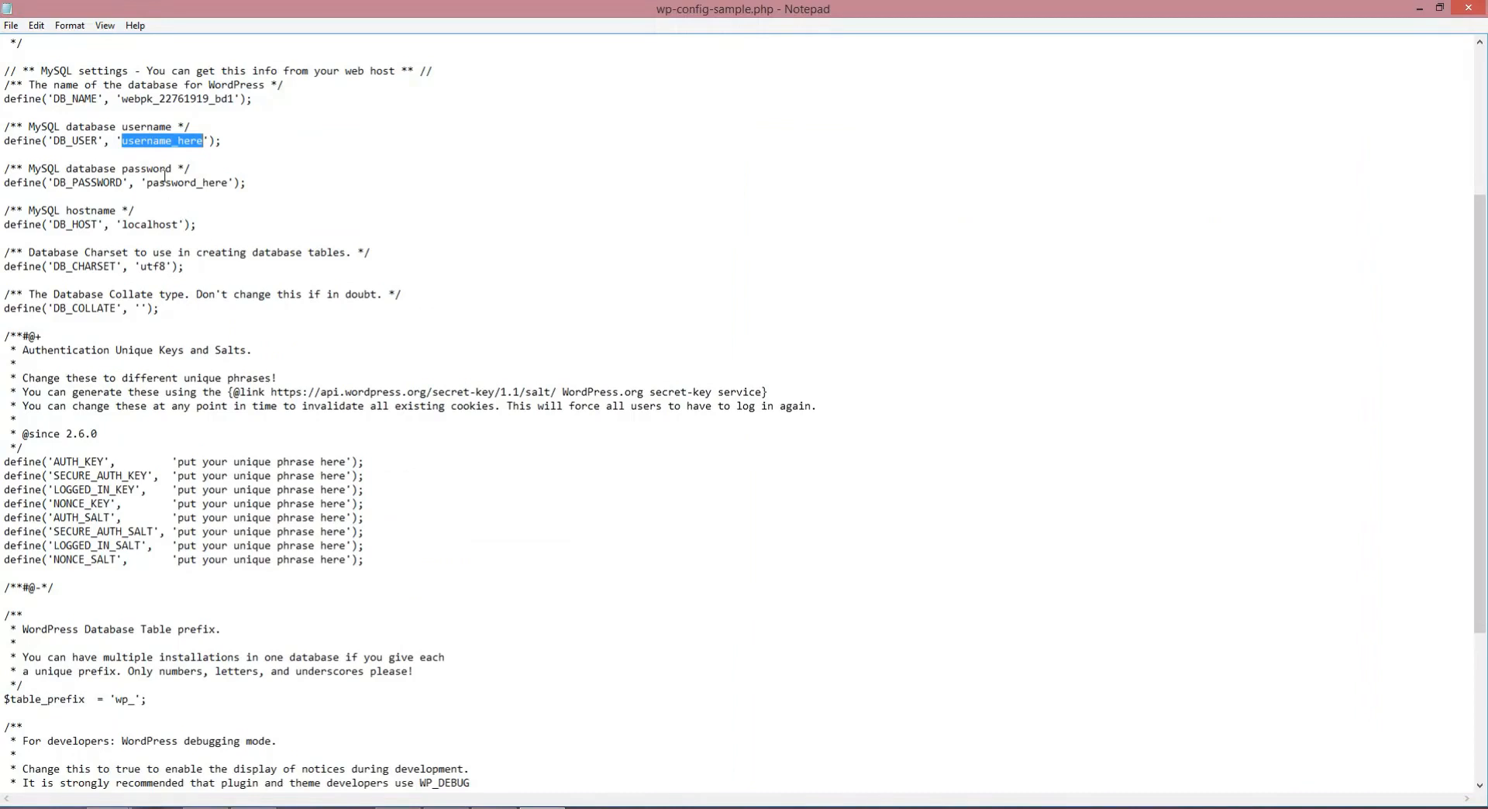
{"action": "key", "text": "ctrl+v"}
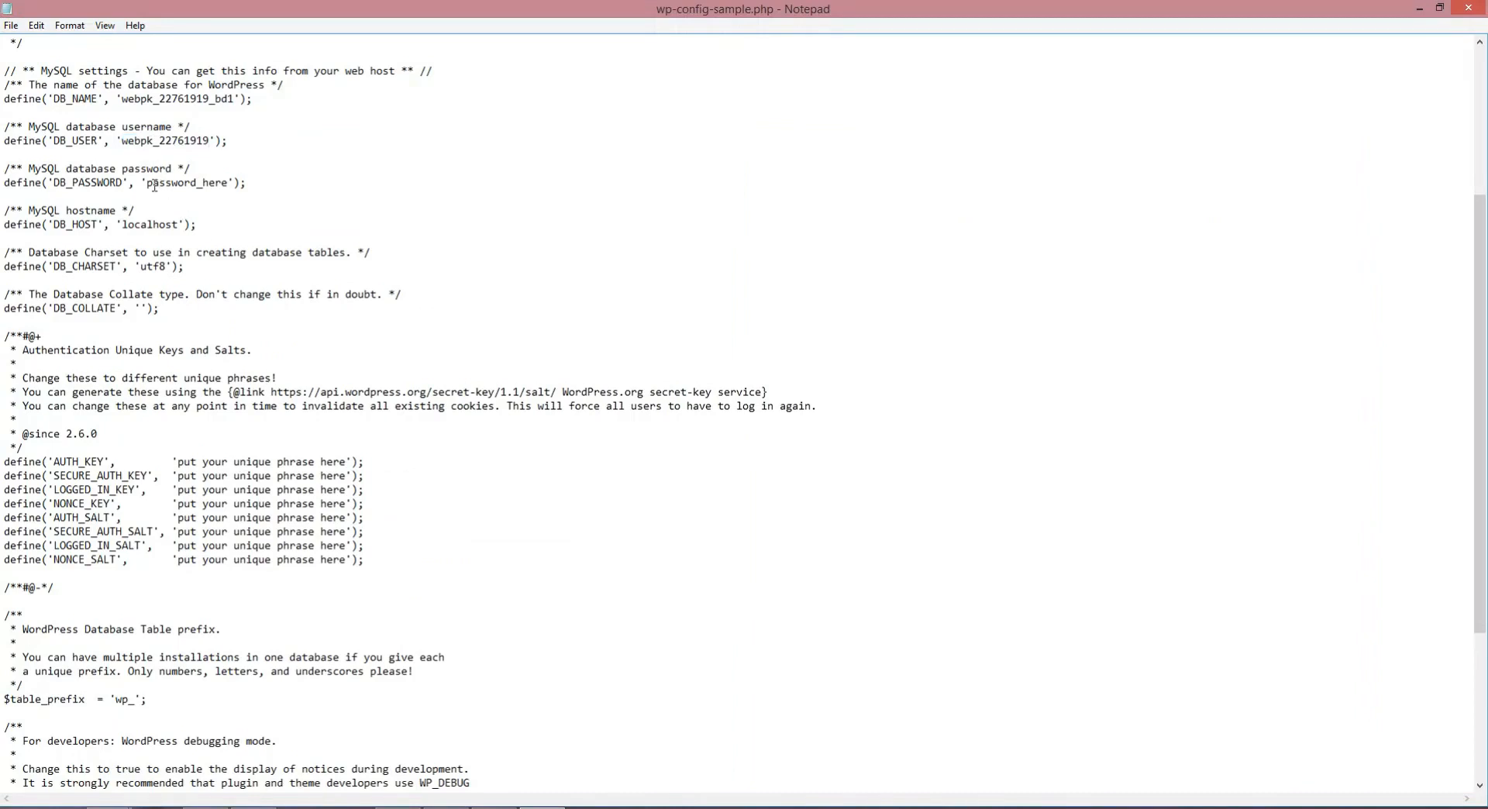
{"action": "left_click_drag", "start_coordinate": [148, 183], "coordinate": [239, 181]}
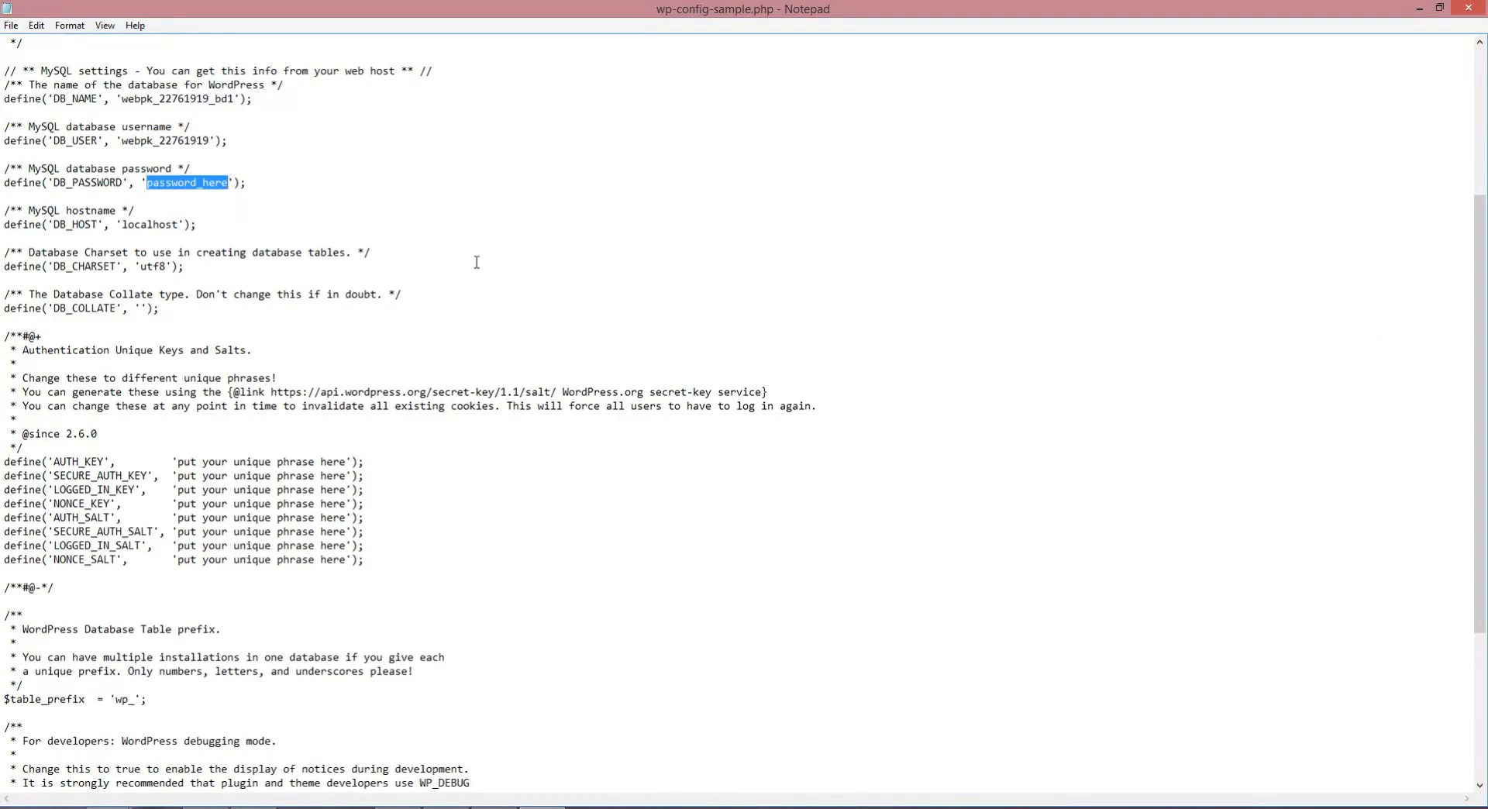
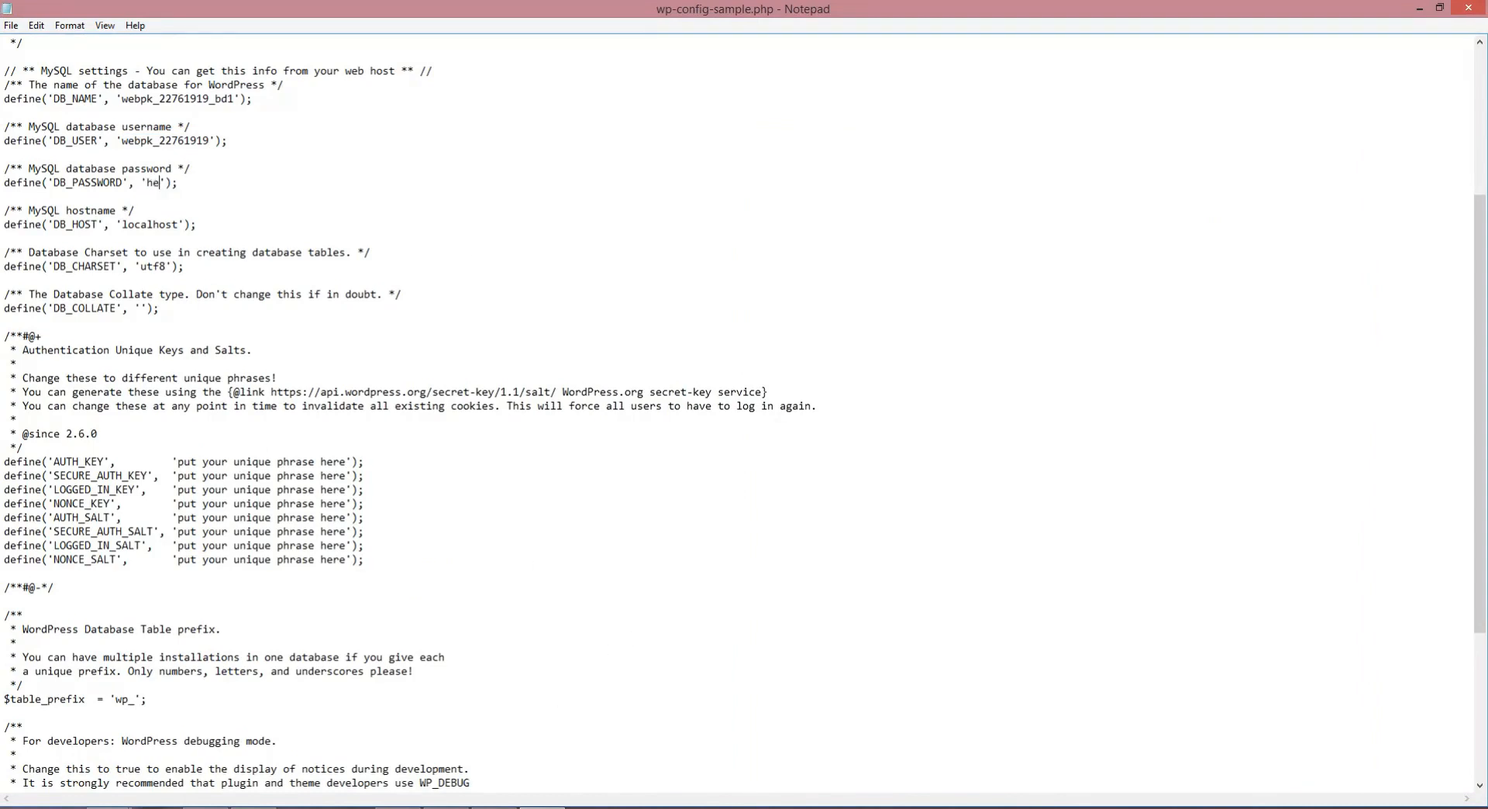
Fill in the database password and copy the MySQL host sql102.freeweb.pk from the account details
{"action": "left_click_drag", "start_coordinate": [122, 223], "coordinate": [175, 224]}
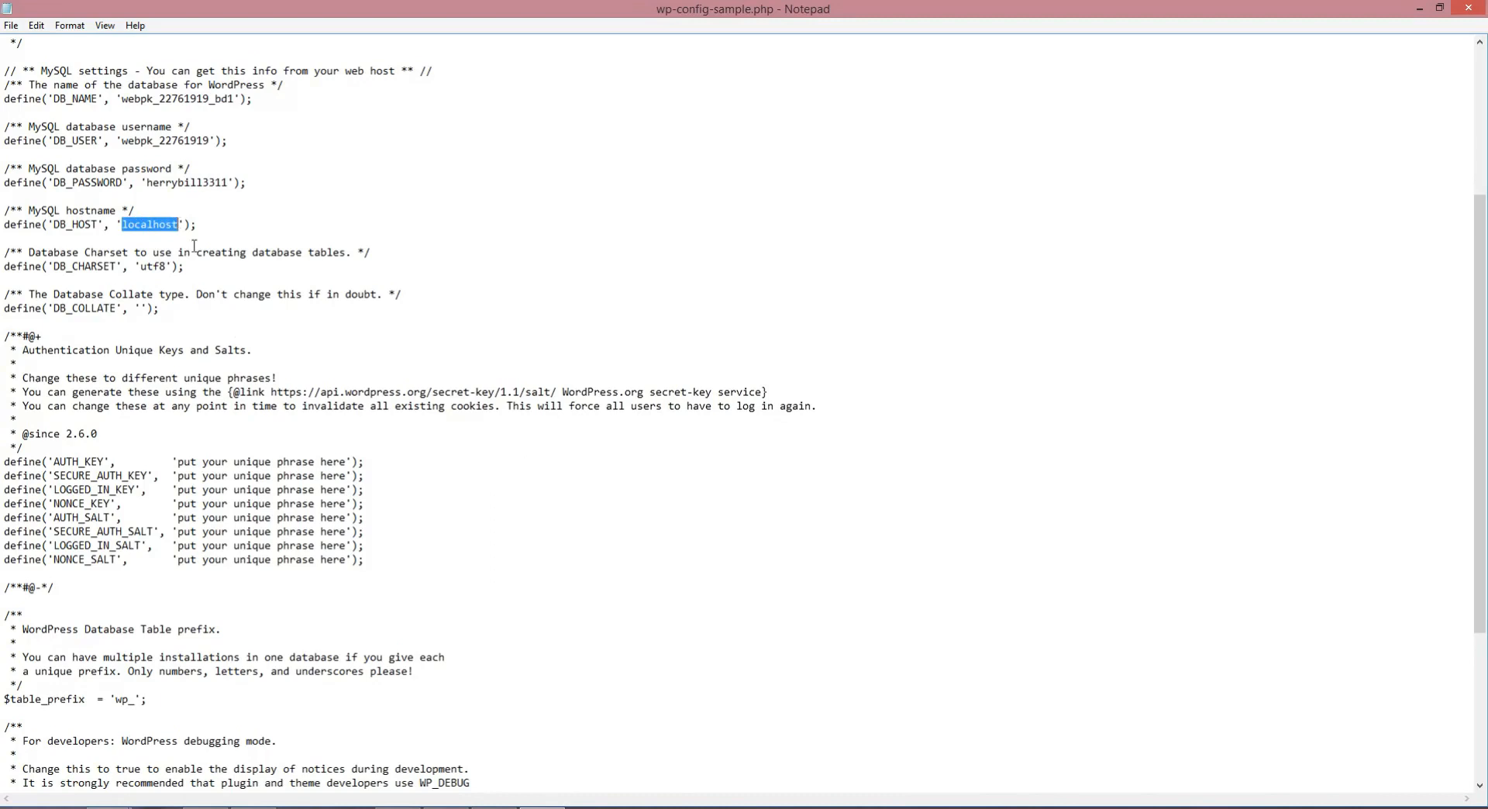
{"action": "key", "text": "alt+Tab"}
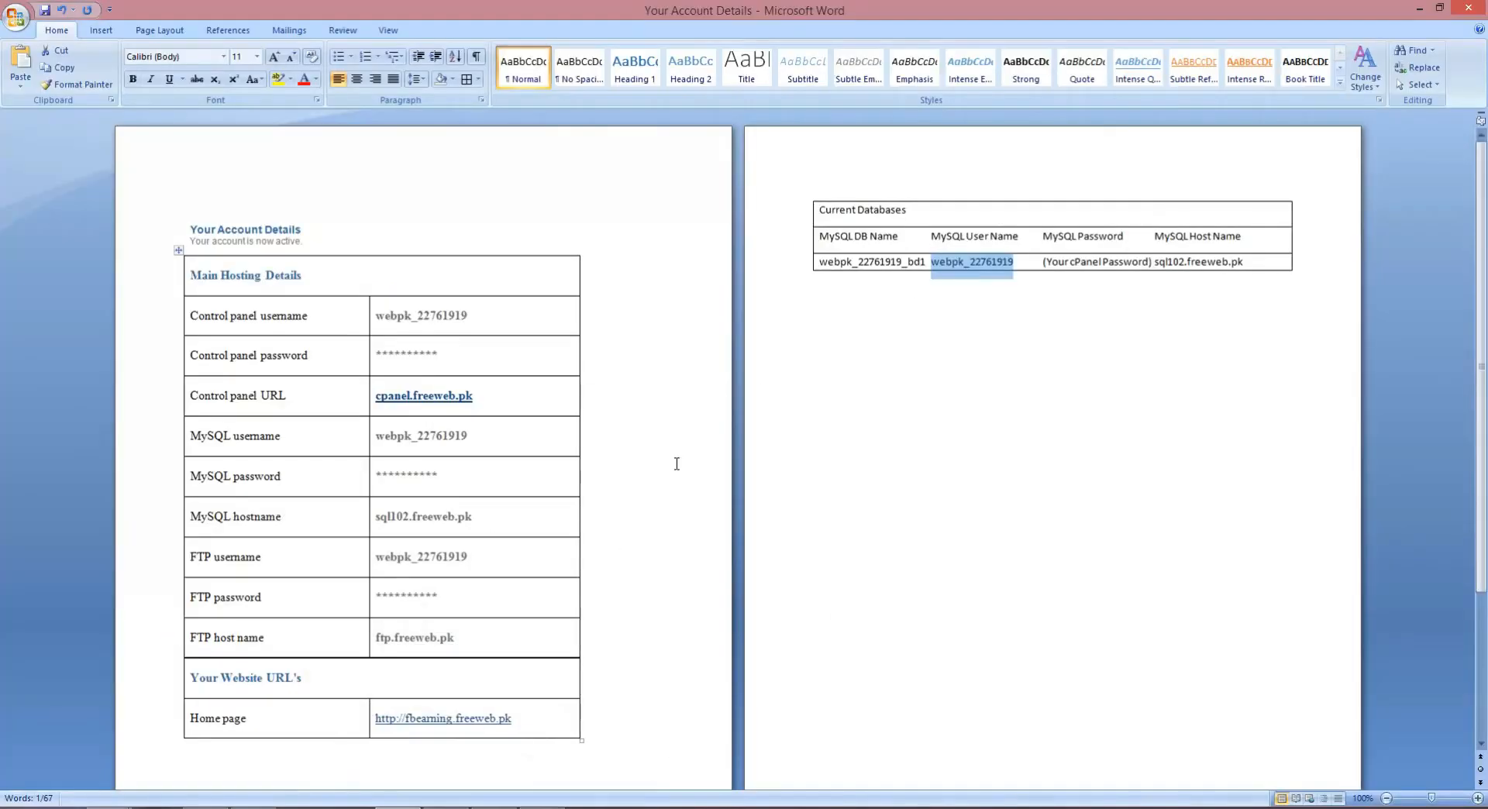
{"action": "left_click_drag", "start_coordinate": [1155, 262], "coordinate": [1245, 261]}
{"action": "right_click", "coordinate": [1222, 265]}
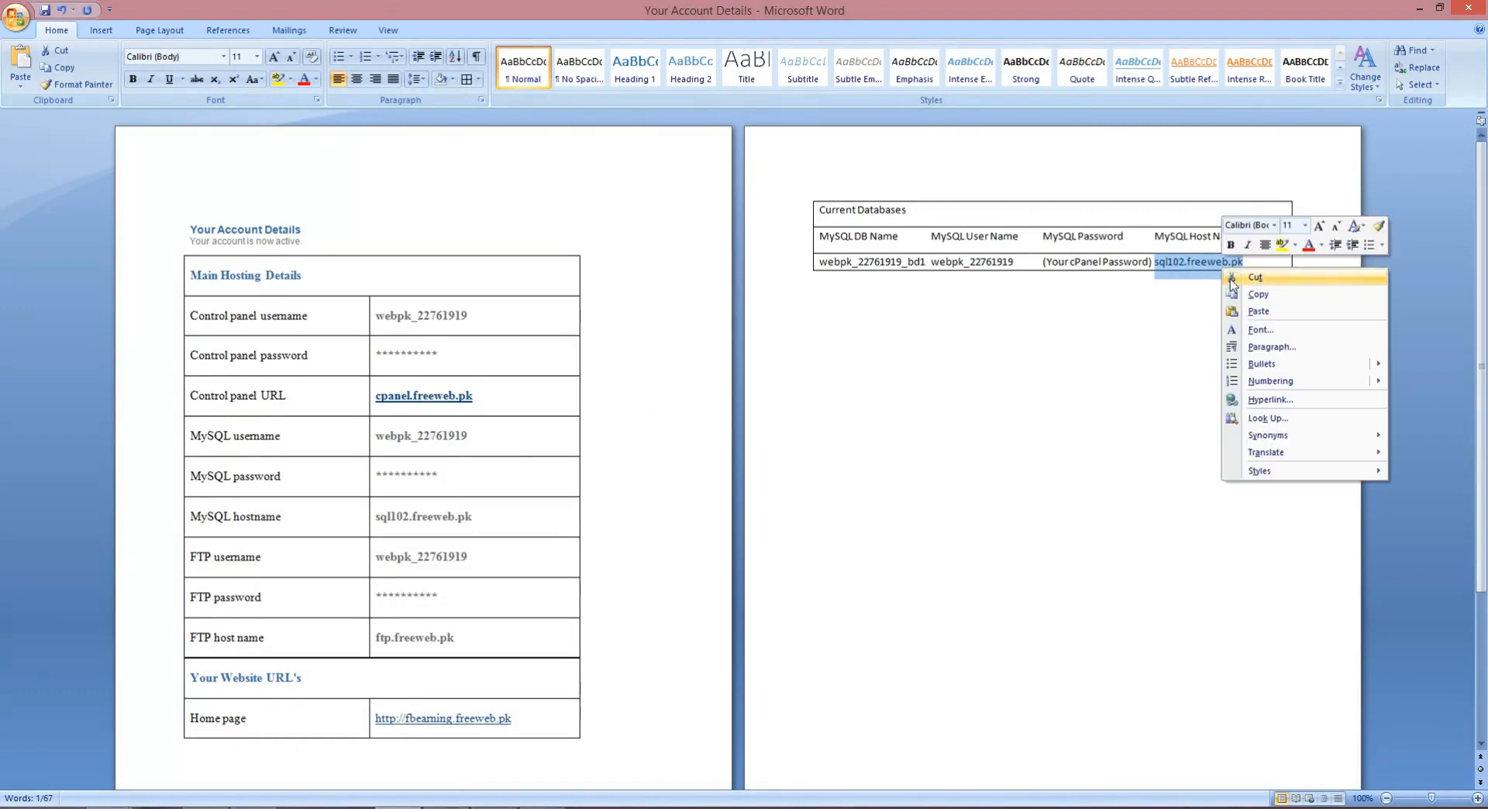
{"action": "left_click", "coordinate": [1258, 295]}
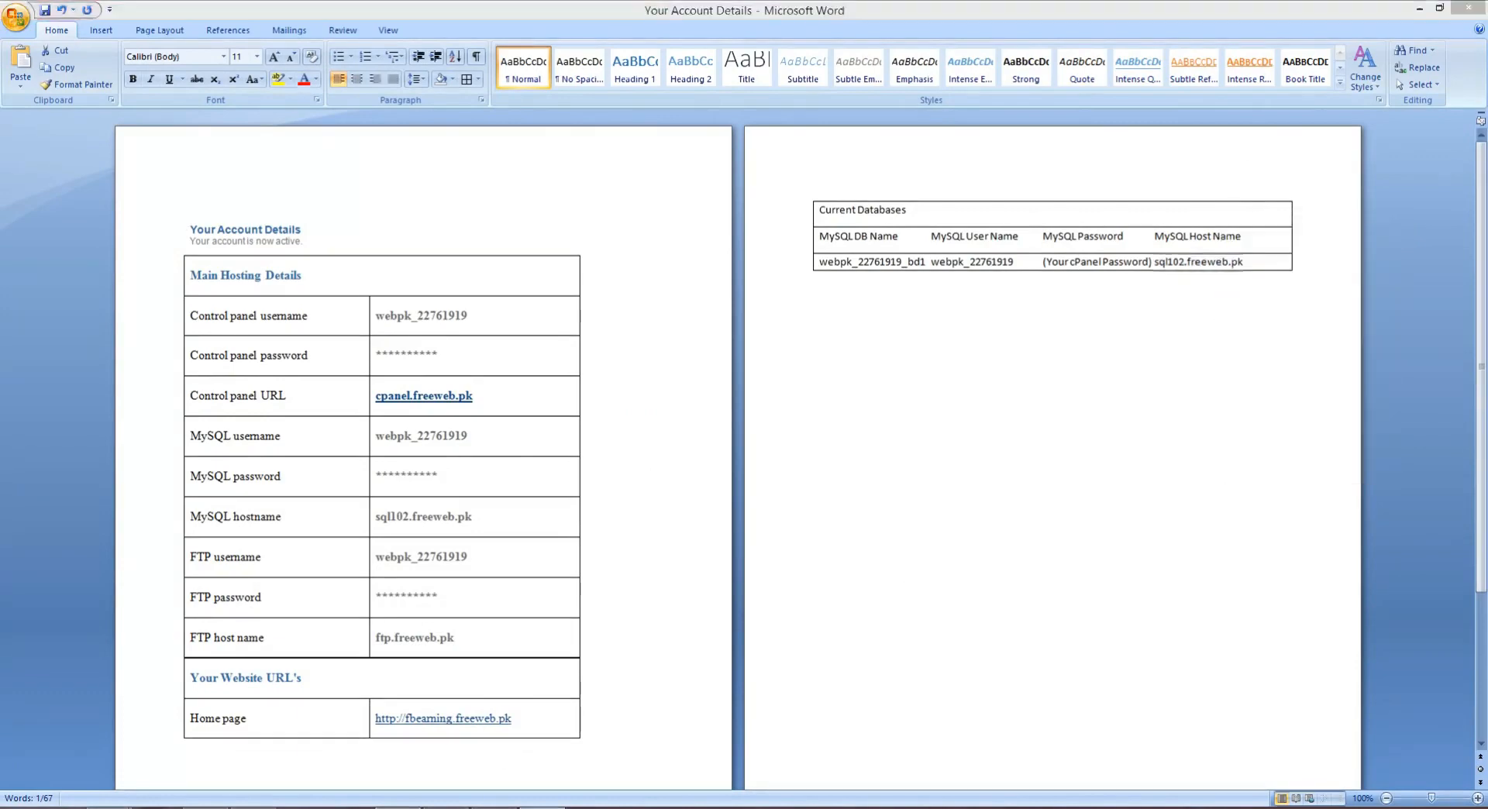
Replace localhost with sql102.freeweb.pk in DB_HOST, save wp-config-sample.php and close Notepad
{"action": "key", "text": "alt+Tab"}
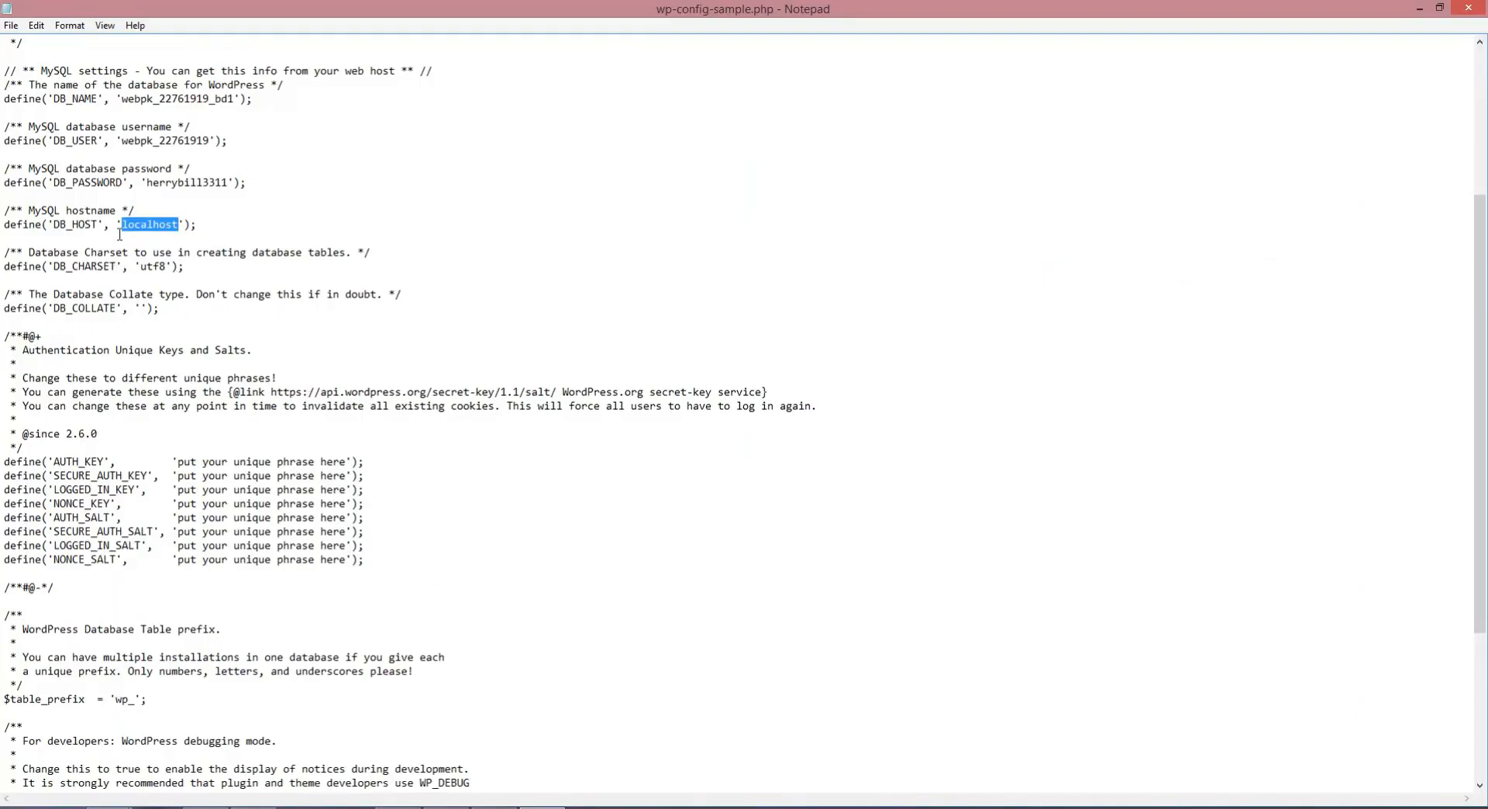
{"action": "key", "text": "BackSpace"}
{"action": "key", "text": "ctrl+v"}
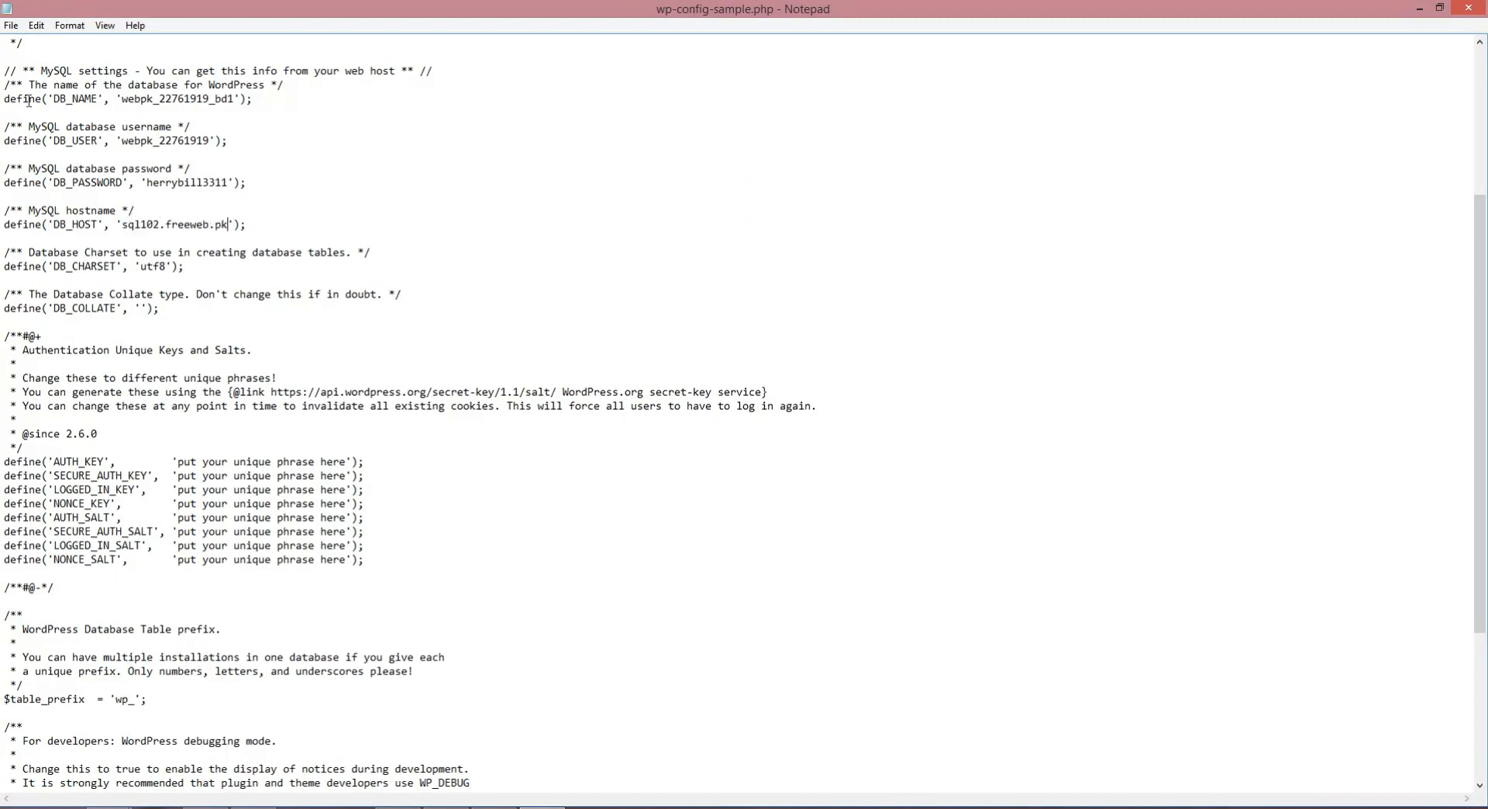
{"action": "left_click", "coordinate": [10, 26]}
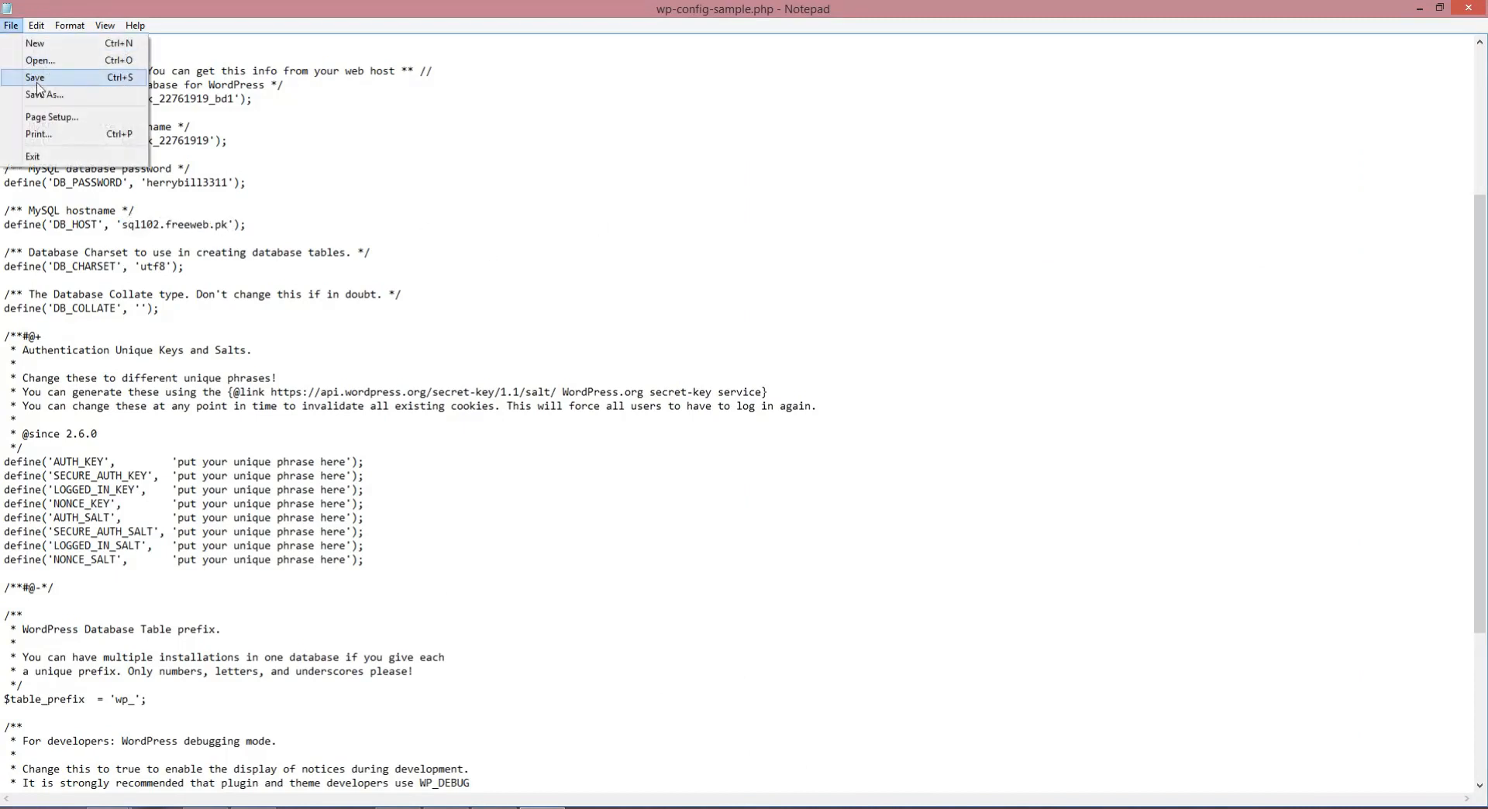
{"action": "left_click", "coordinate": [54, 83]}
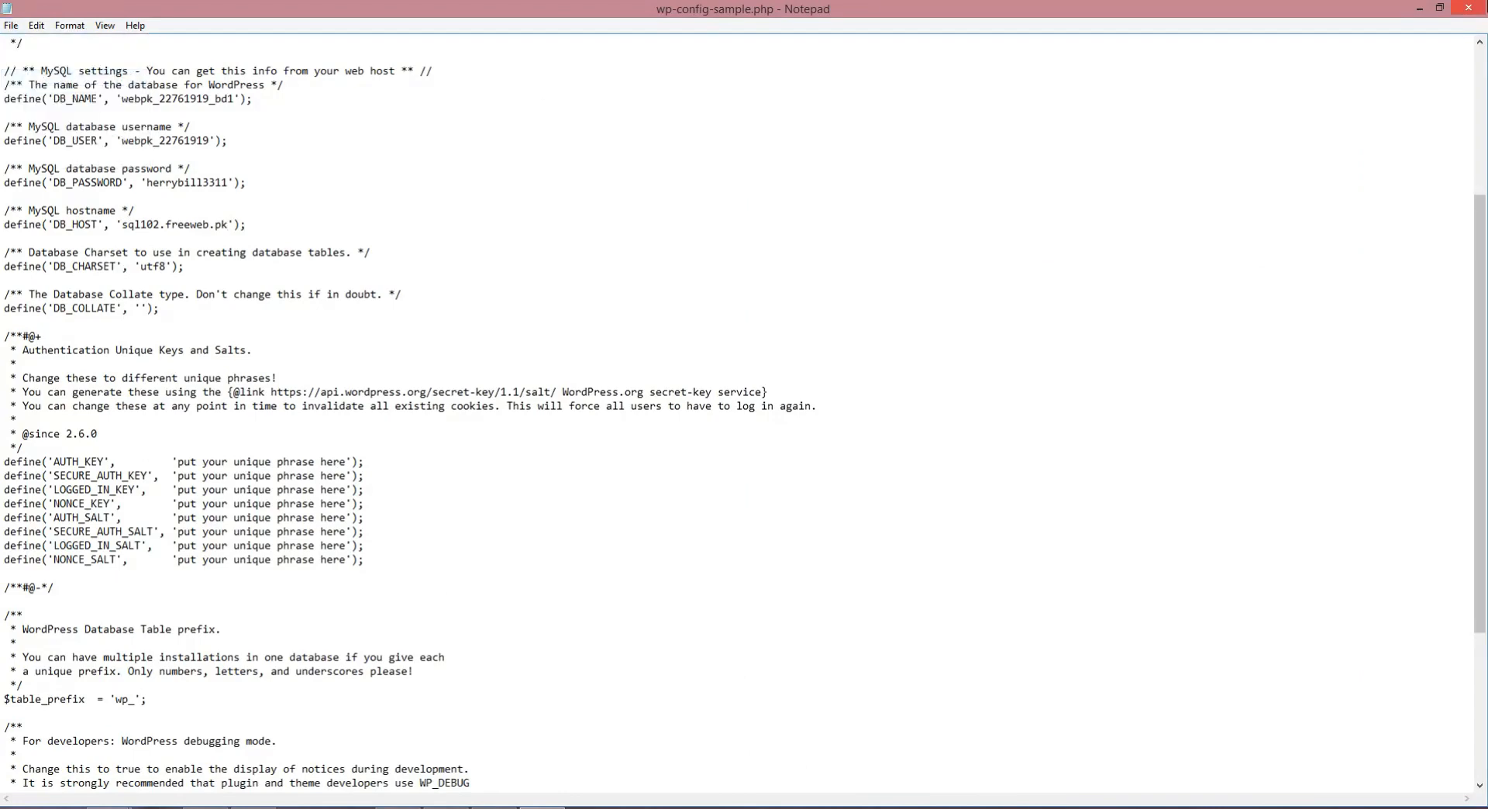
{"action": "left_click", "coordinate": [1475, 7]}
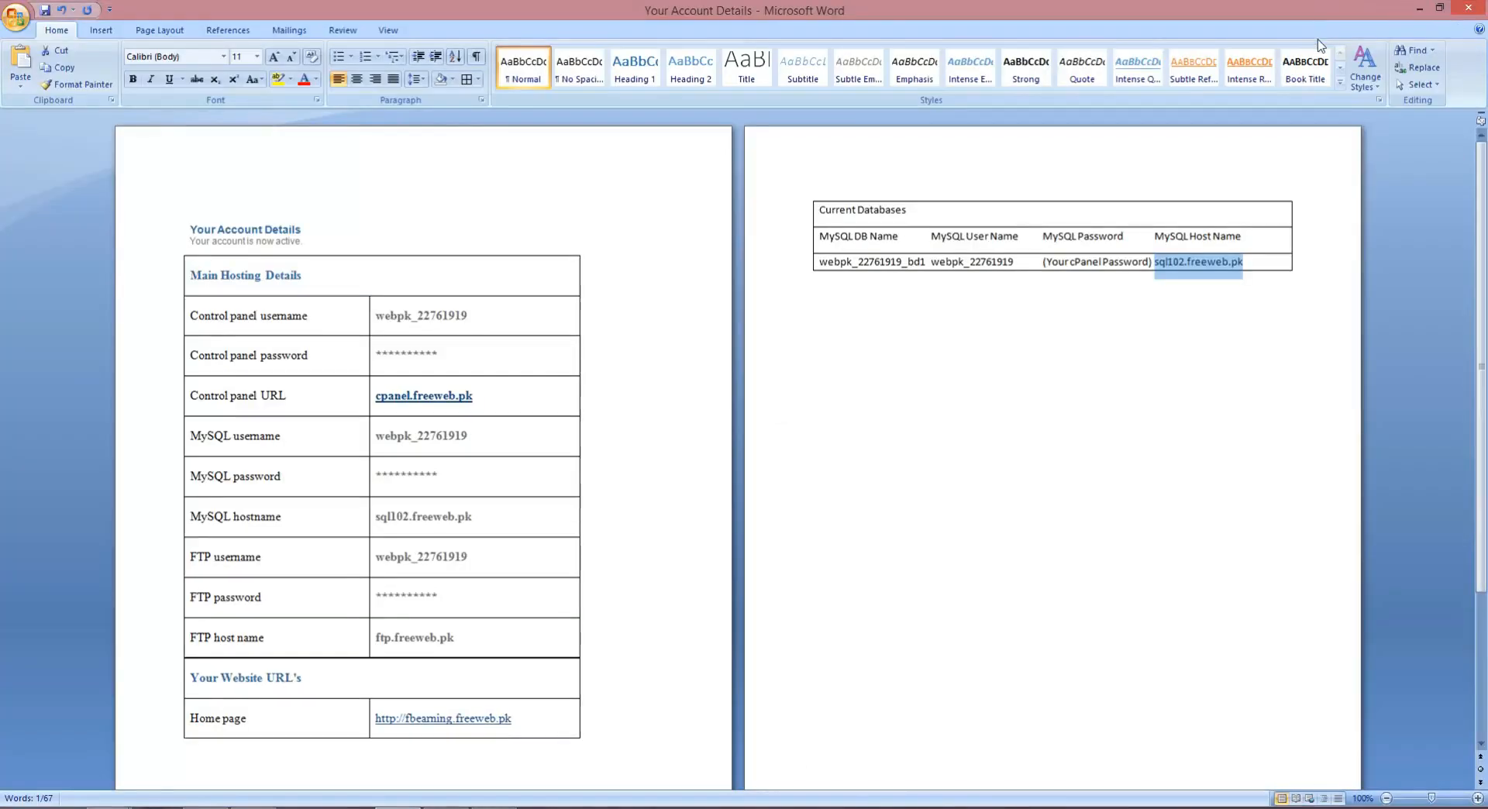
Launch CuteFTP 8 from the desktop, dismiss Tip of the Day, minimize it, and return to Chrome
{"action": "left_click", "coordinate": [1419, 10]}
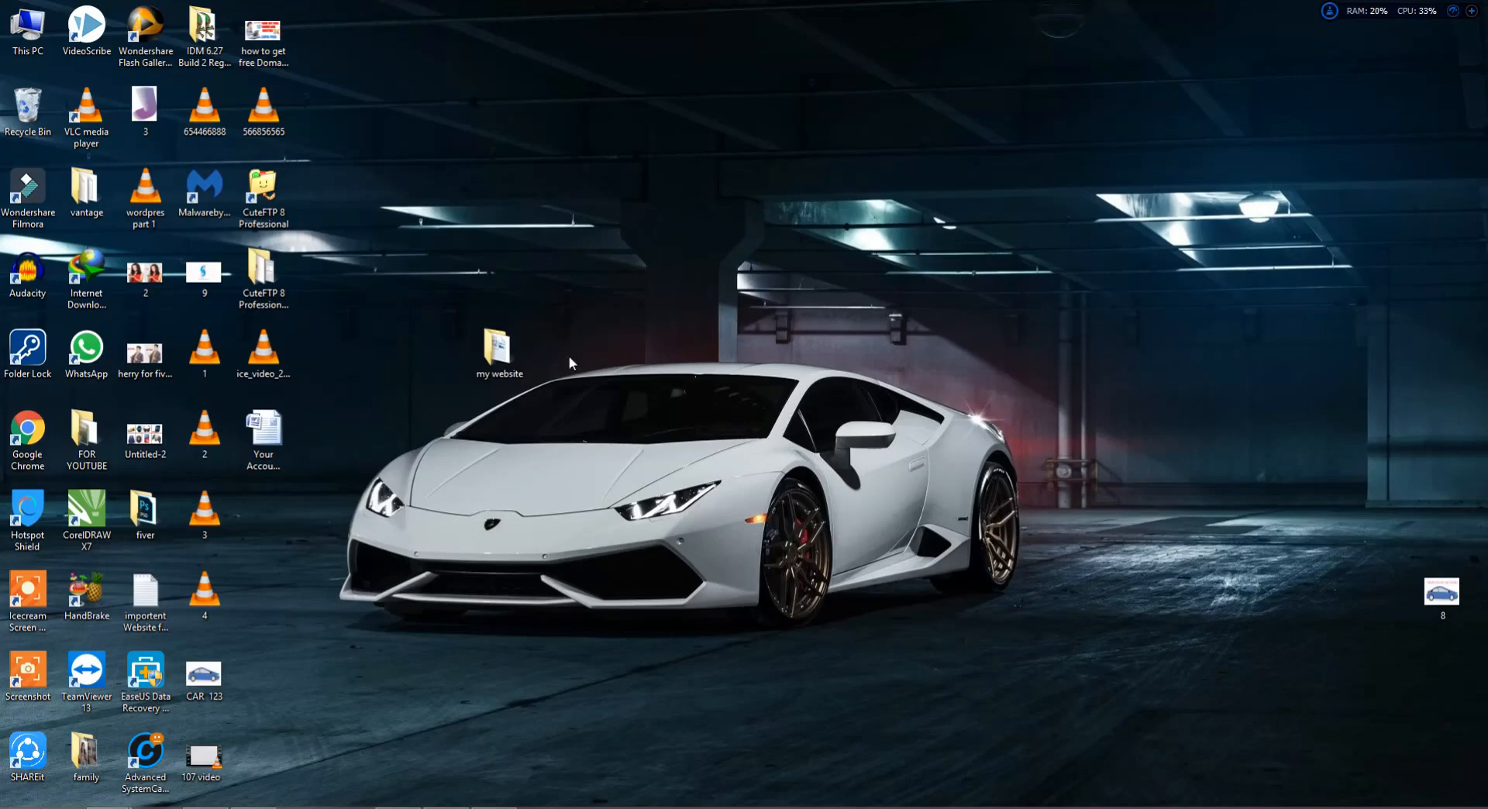
{"action": "double_click", "coordinate": [245, 226]}
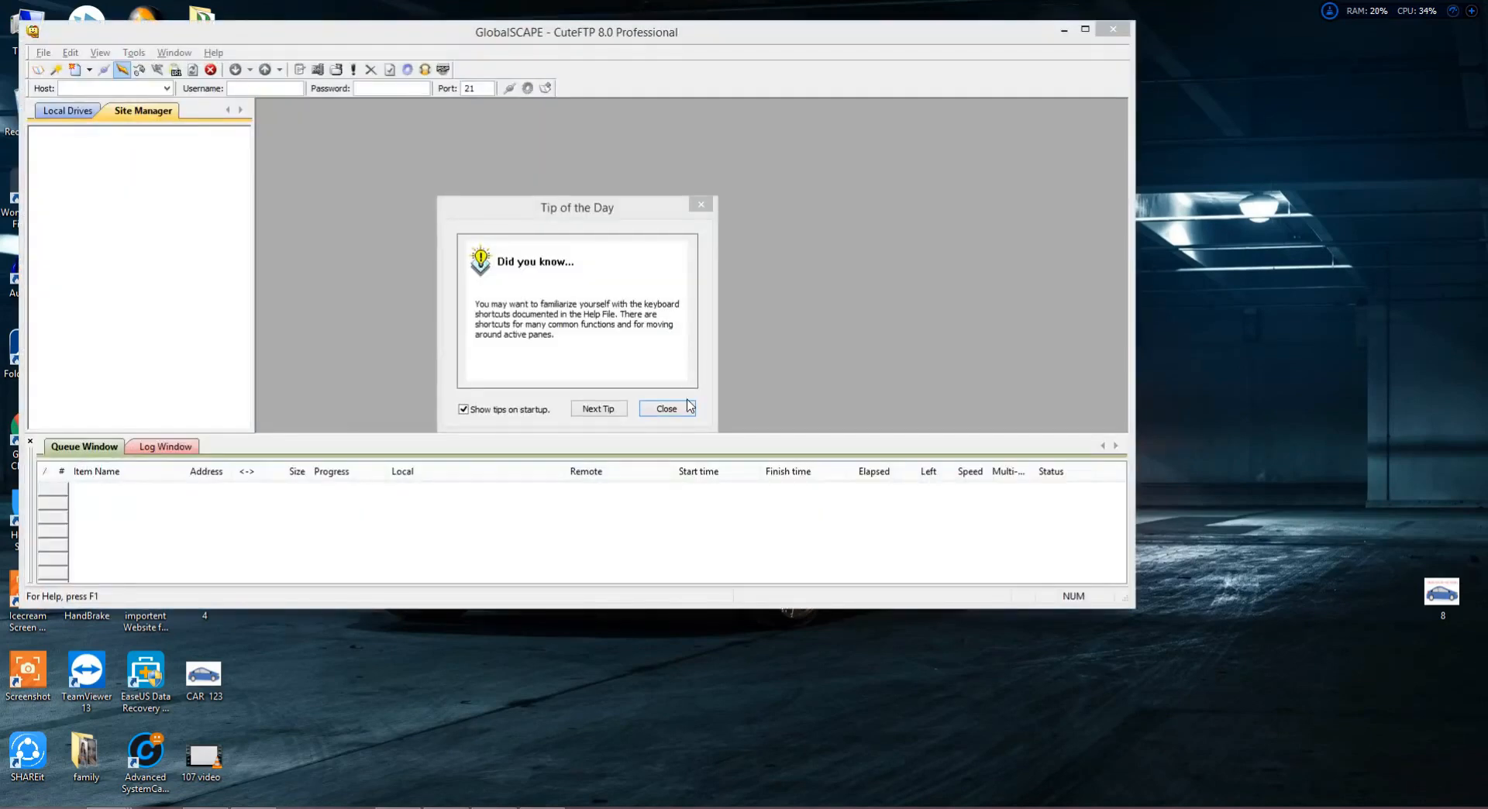
{"action": "left_click", "coordinate": [687, 414]}
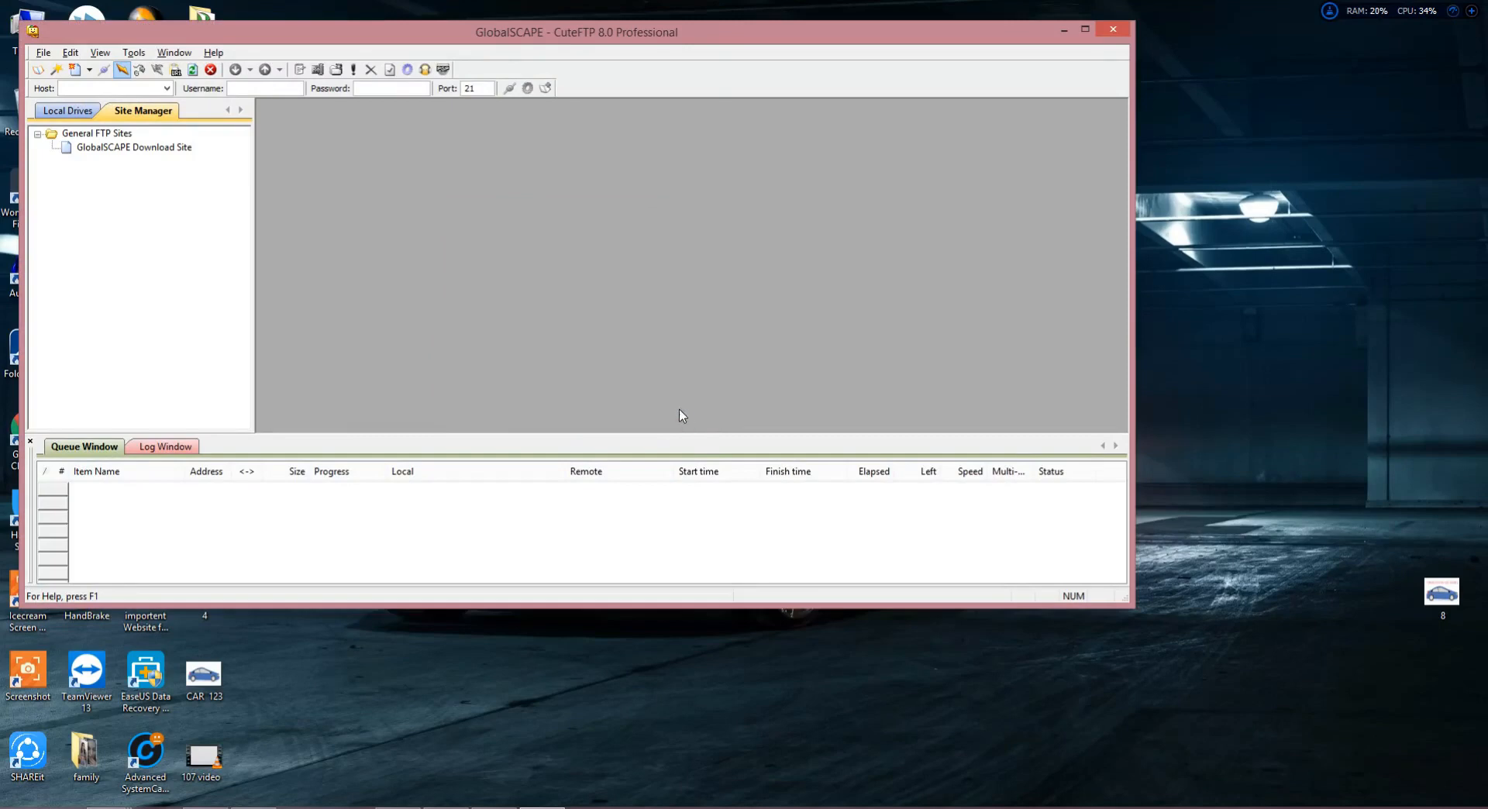
{"action": "left_click", "coordinate": [1063, 31]}
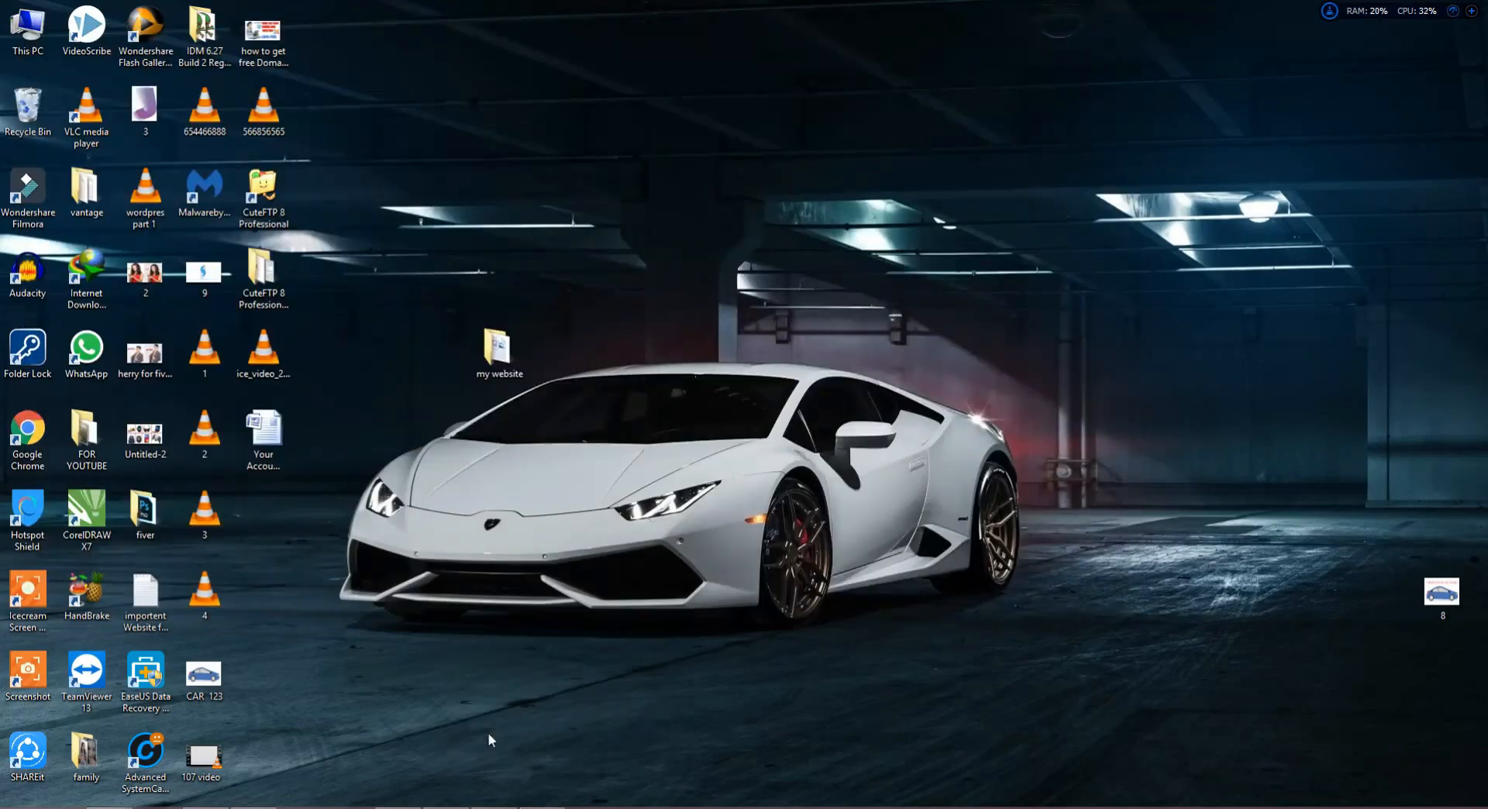
{"action": "left_click", "coordinate": [205, 807]}
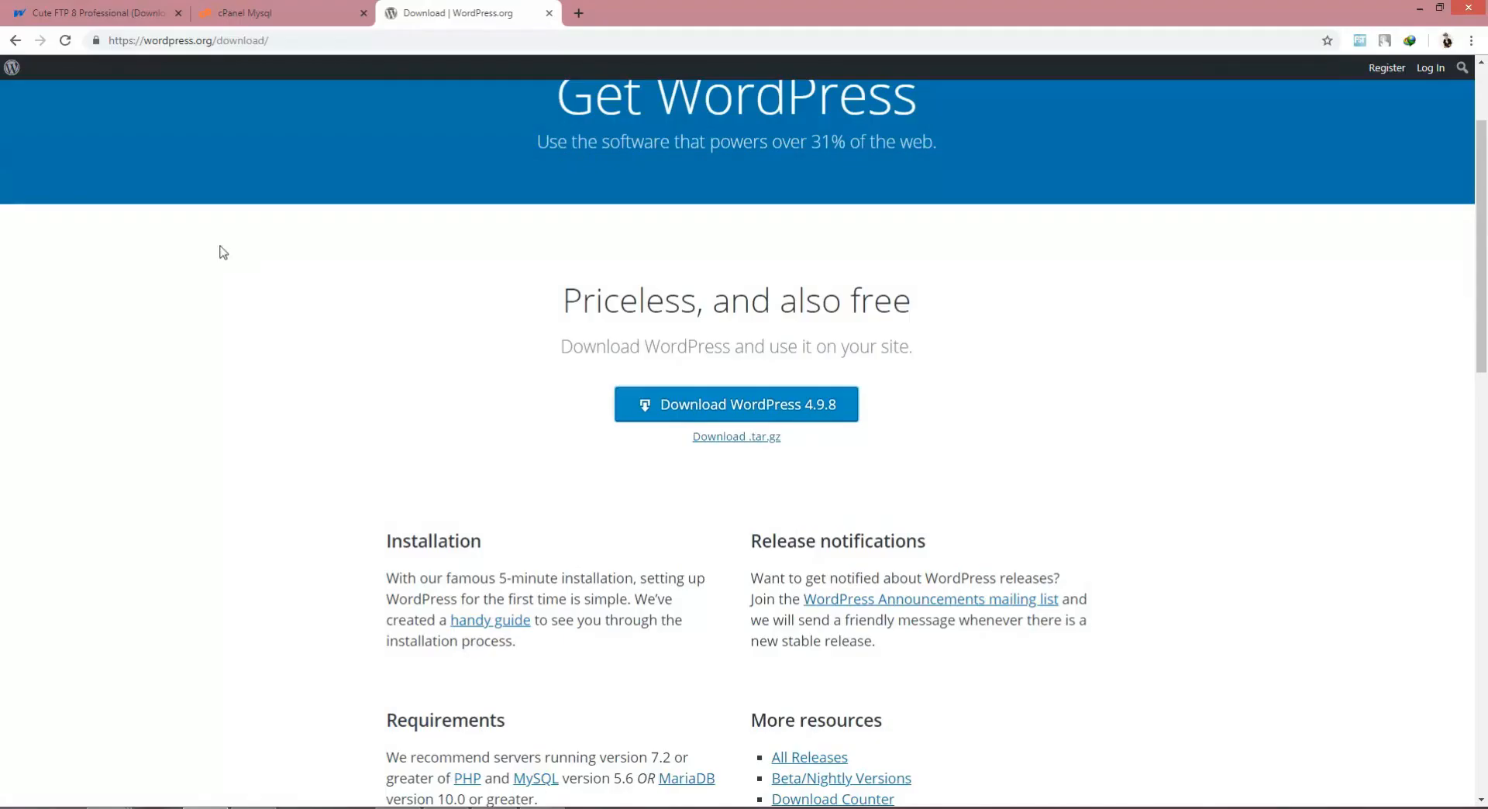
Cycle through the Cute FTP, cPanel MySQL and WordPress download tabs, then minimize Chrome
{"action": "left_click", "coordinate": [86, 7]}
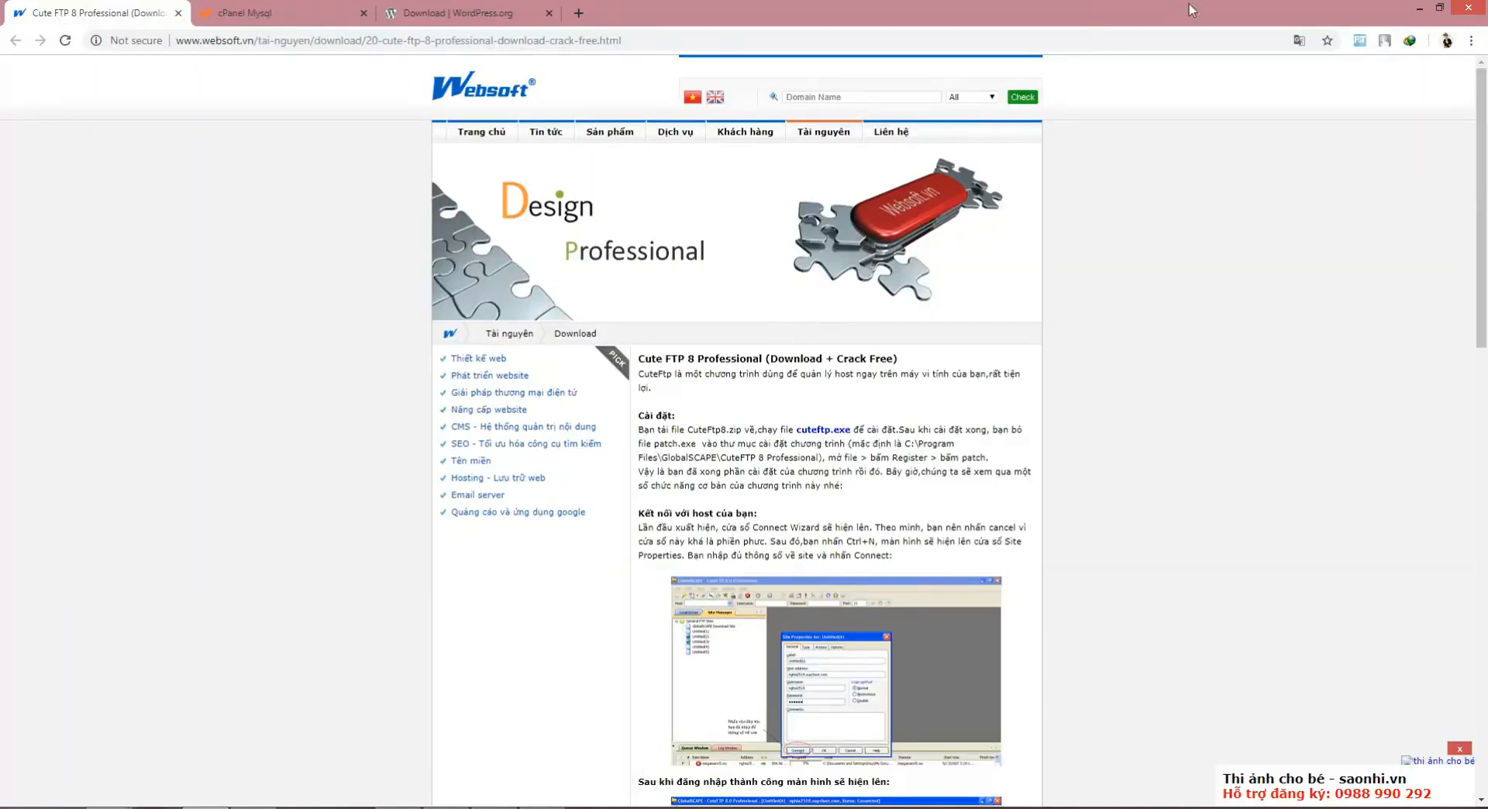
{"action": "left_click", "coordinate": [291, 10]}
{"action": "left_click", "coordinate": [533, 11]}
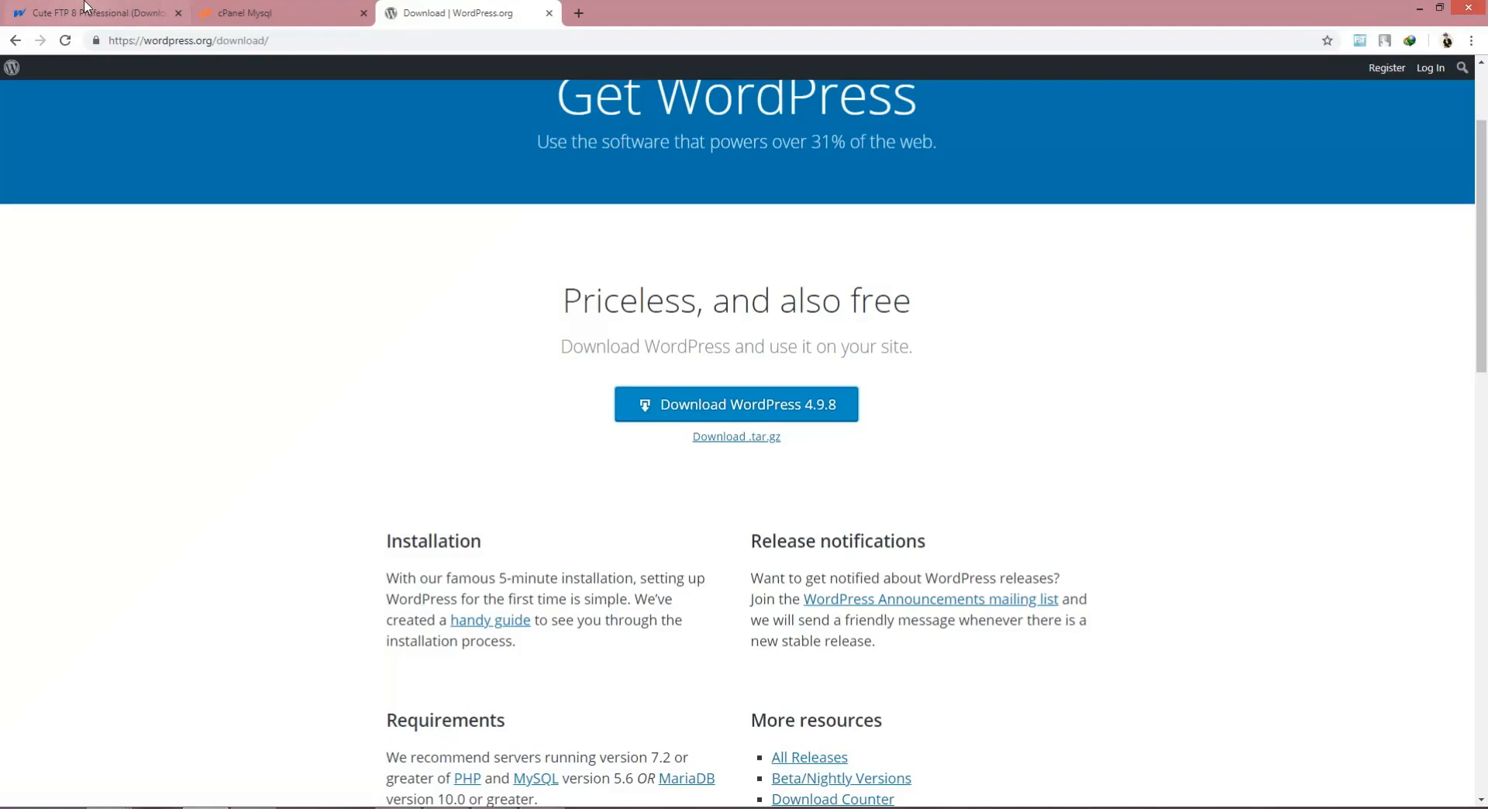
{"action": "left_click", "coordinate": [86, 7]}
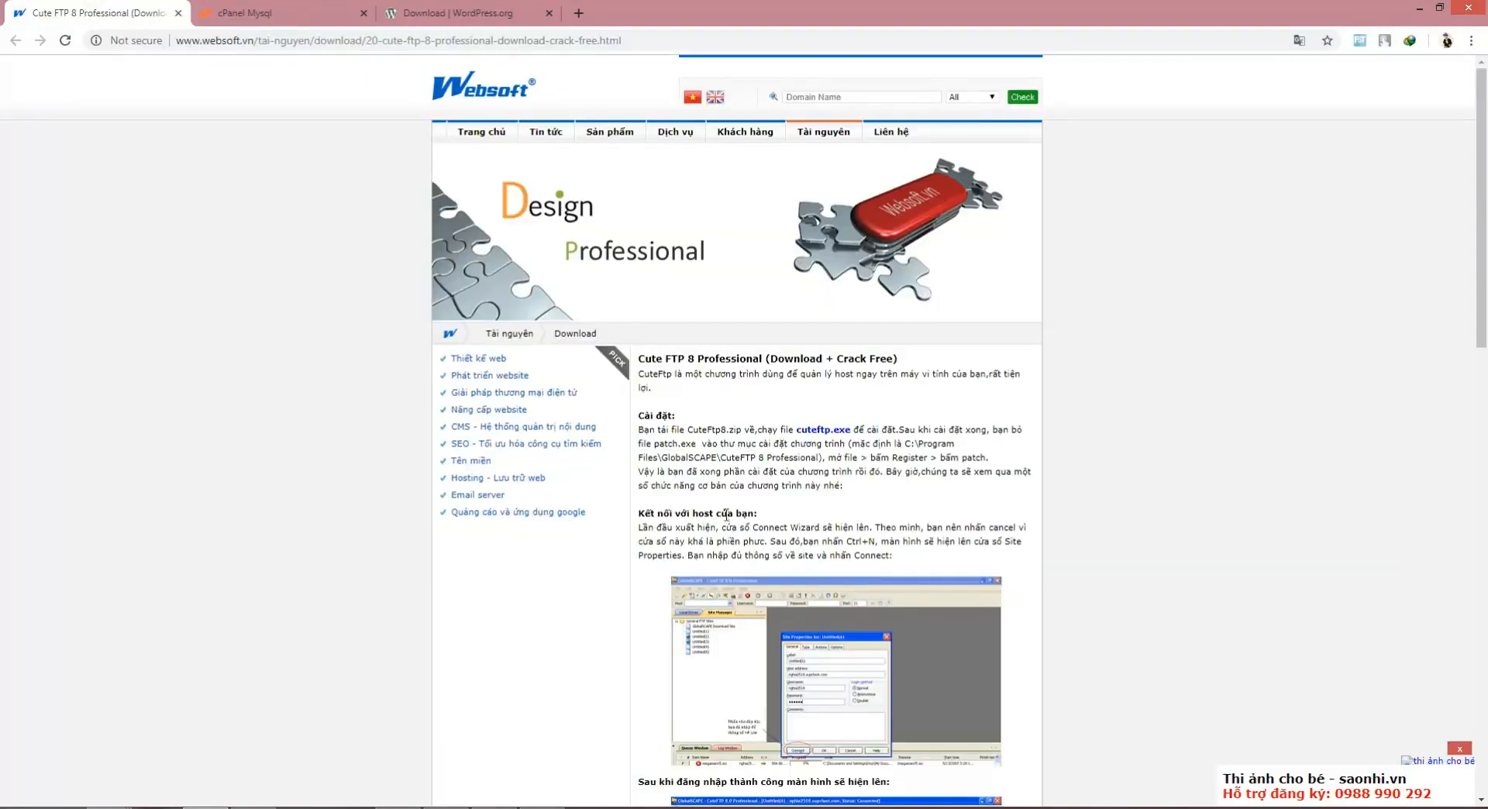
{"action": "left_click", "coordinate": [290, 8]}
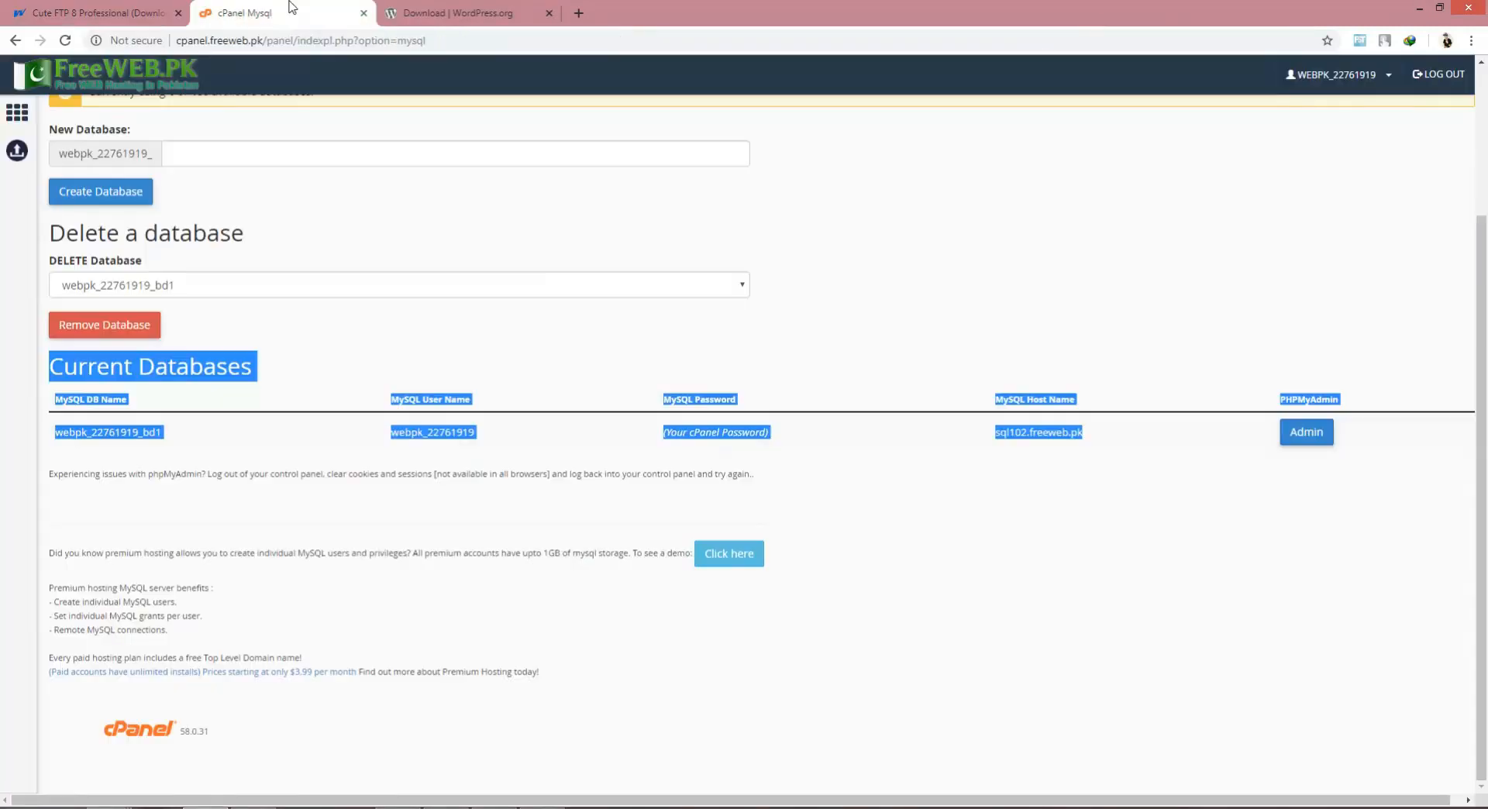
{"action": "left_click", "coordinate": [489, 12]}
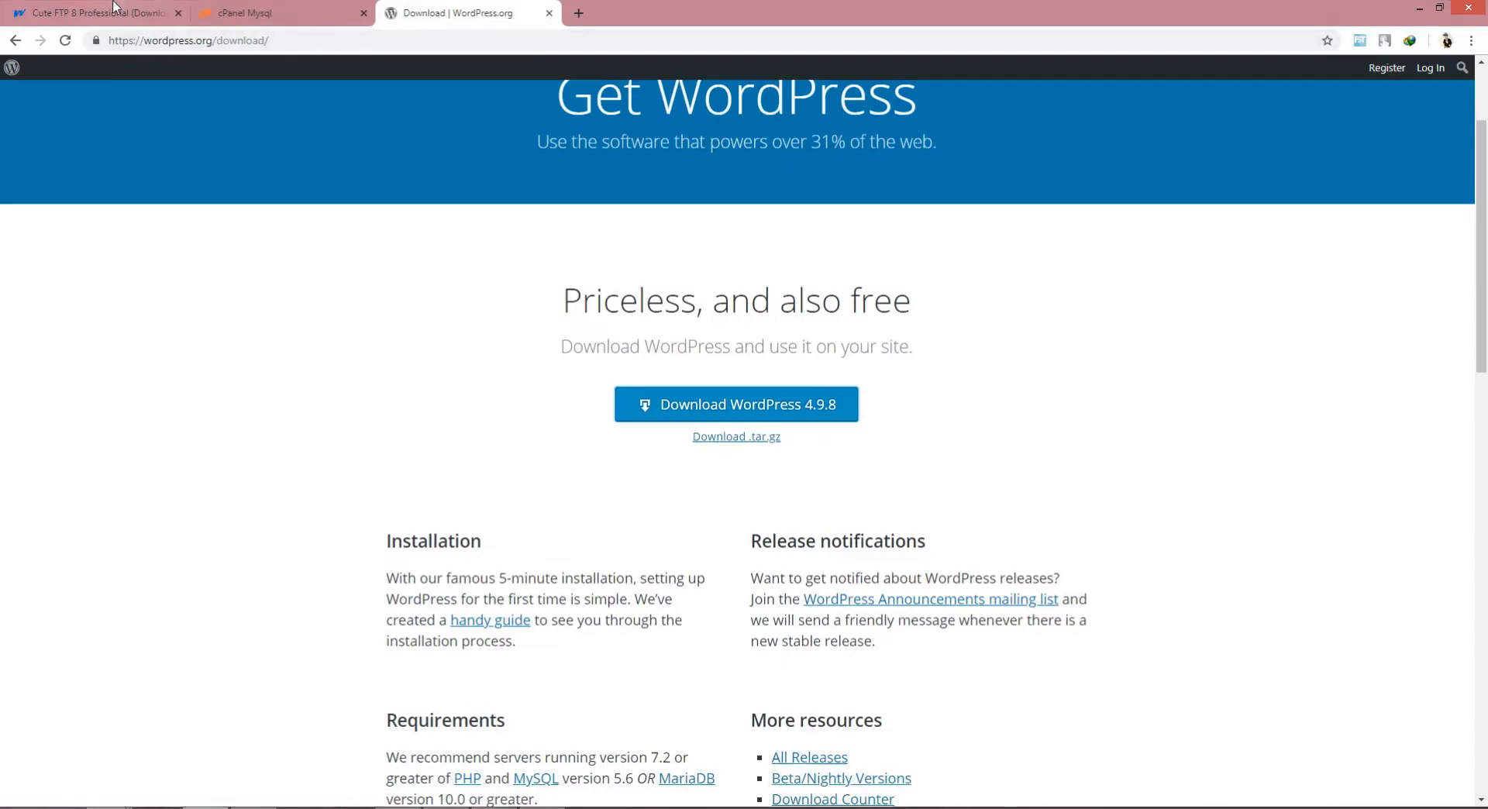
{"action": "left_click", "coordinate": [1419, 7]}
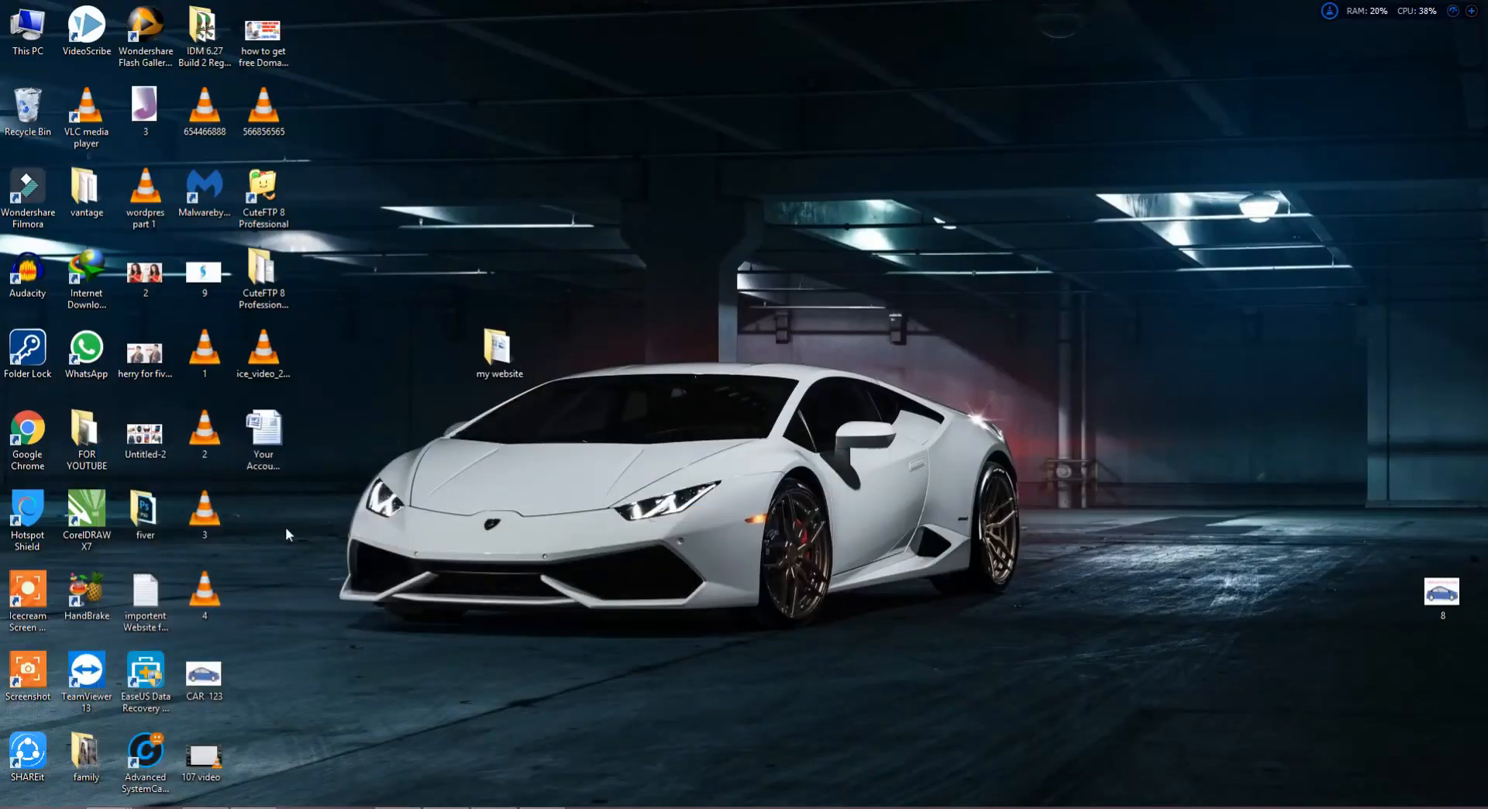
Run cuteftppro from the CuteFTP 8 Professional folder and close the folder window
{"action": "double_click", "coordinate": [264, 283]}
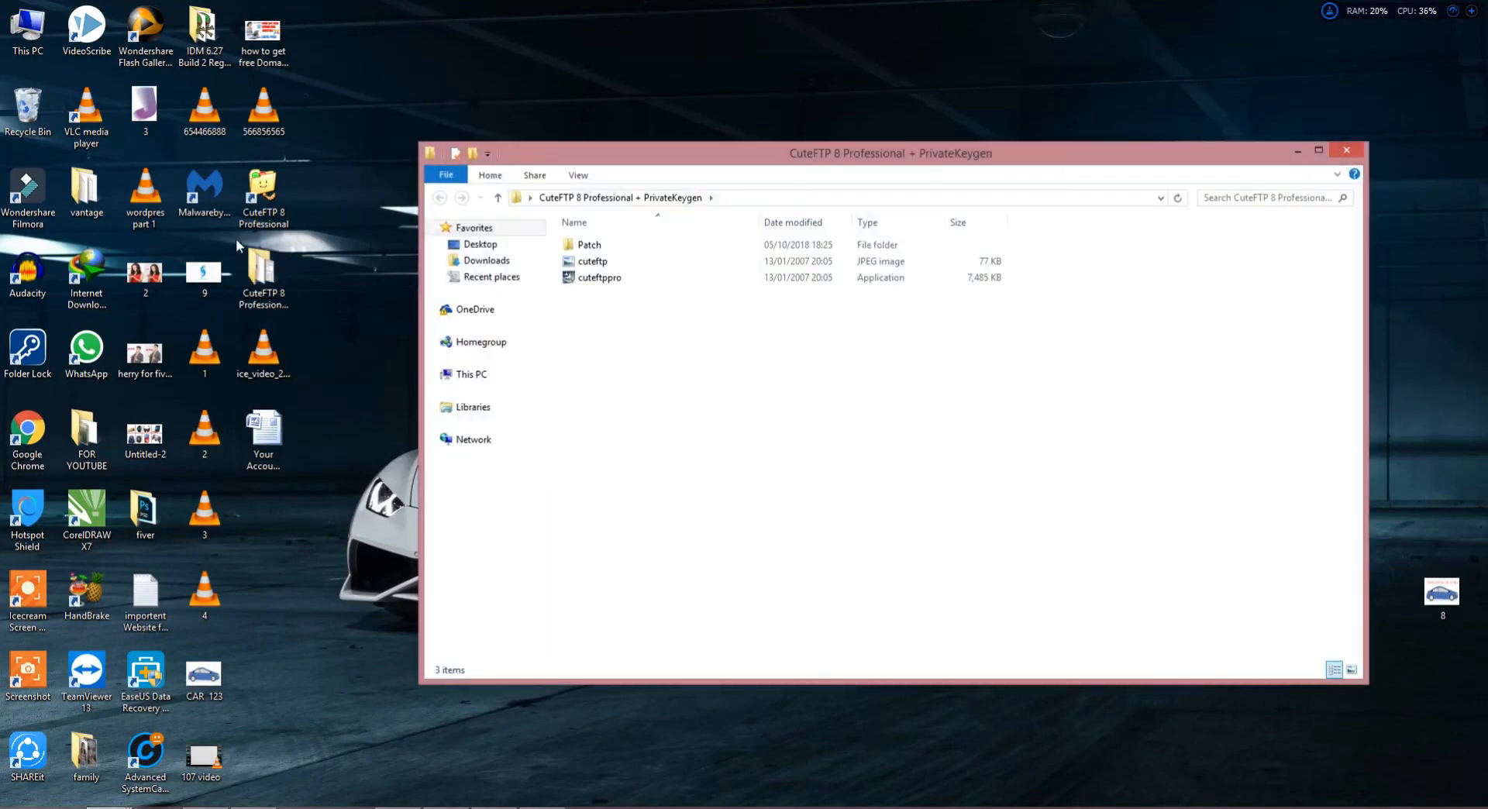
{"action": "left_click", "coordinate": [620, 279]}
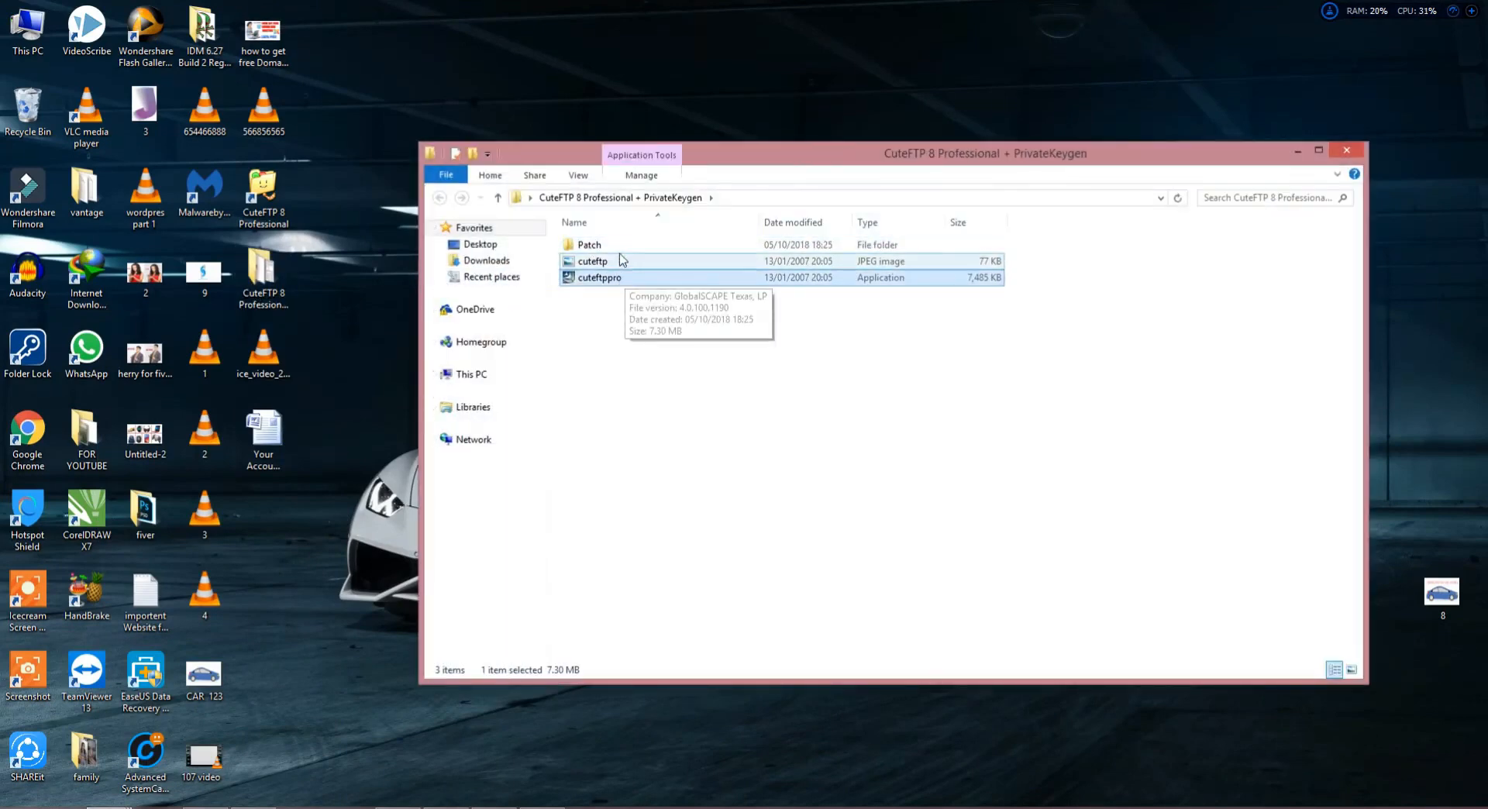
{"action": "left_click", "coordinate": [1349, 148]}
Refresh the desktop three times
{"action": "right_click", "coordinate": [675, 195]}
{"action": "left_click", "coordinate": [698, 234]}
{"action": "right_click", "coordinate": [711, 233]}
{"action": "left_click", "coordinate": [762, 279]}
{"action": "right_click", "coordinate": [763, 280]}
{"action": "left_click", "coordinate": [803, 320]}
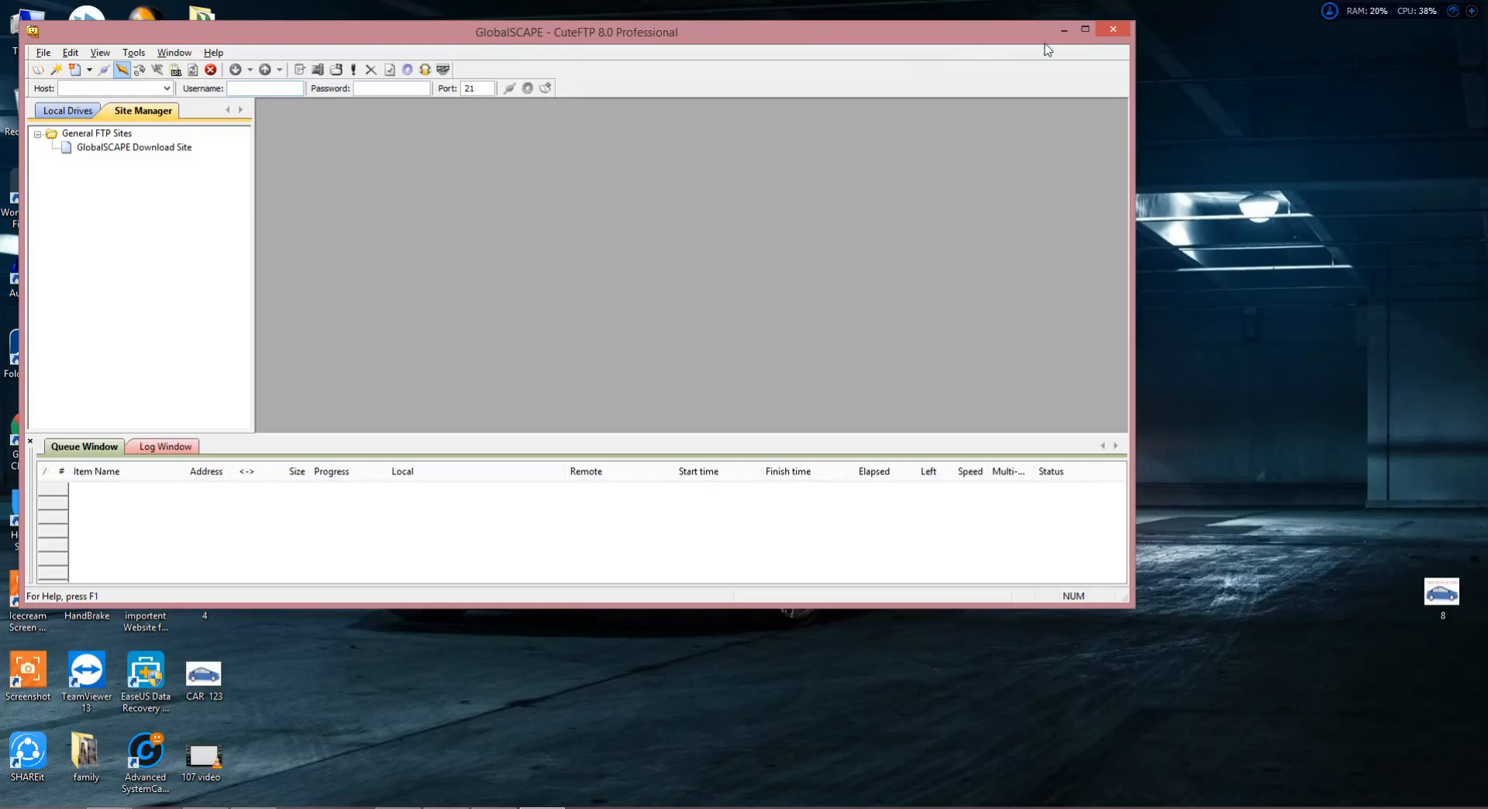
Copy ftp.freeweb.pk from the account details into CuteFTP's Host field
{"action": "left_click", "coordinate": [126, 91]}
{"action": "left_click", "coordinate": [412, 798]}
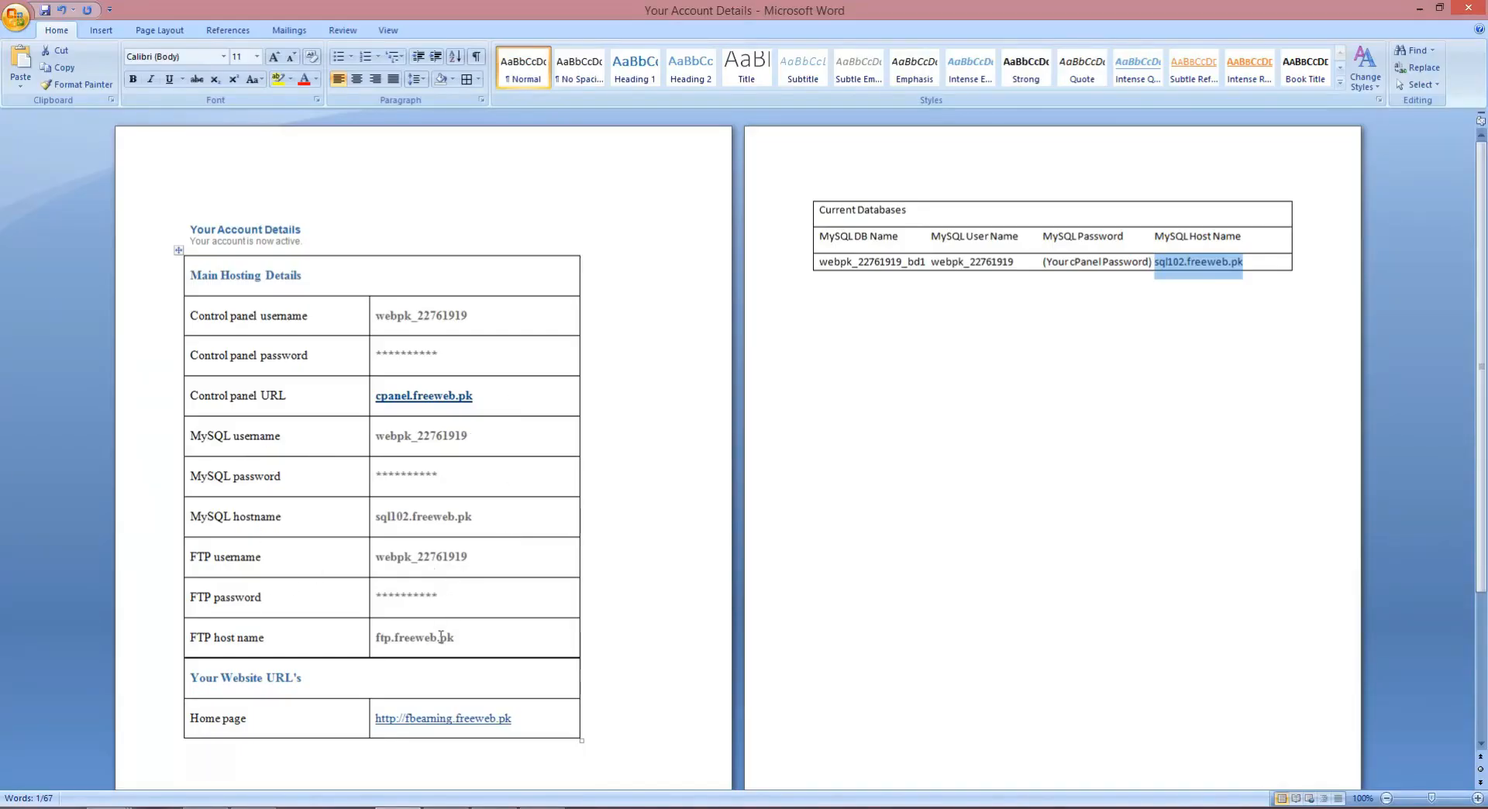
{"action": "left_click_drag", "start_coordinate": [468, 639], "coordinate": [380, 639]}
{"action": "right_click", "coordinate": [387, 641]}
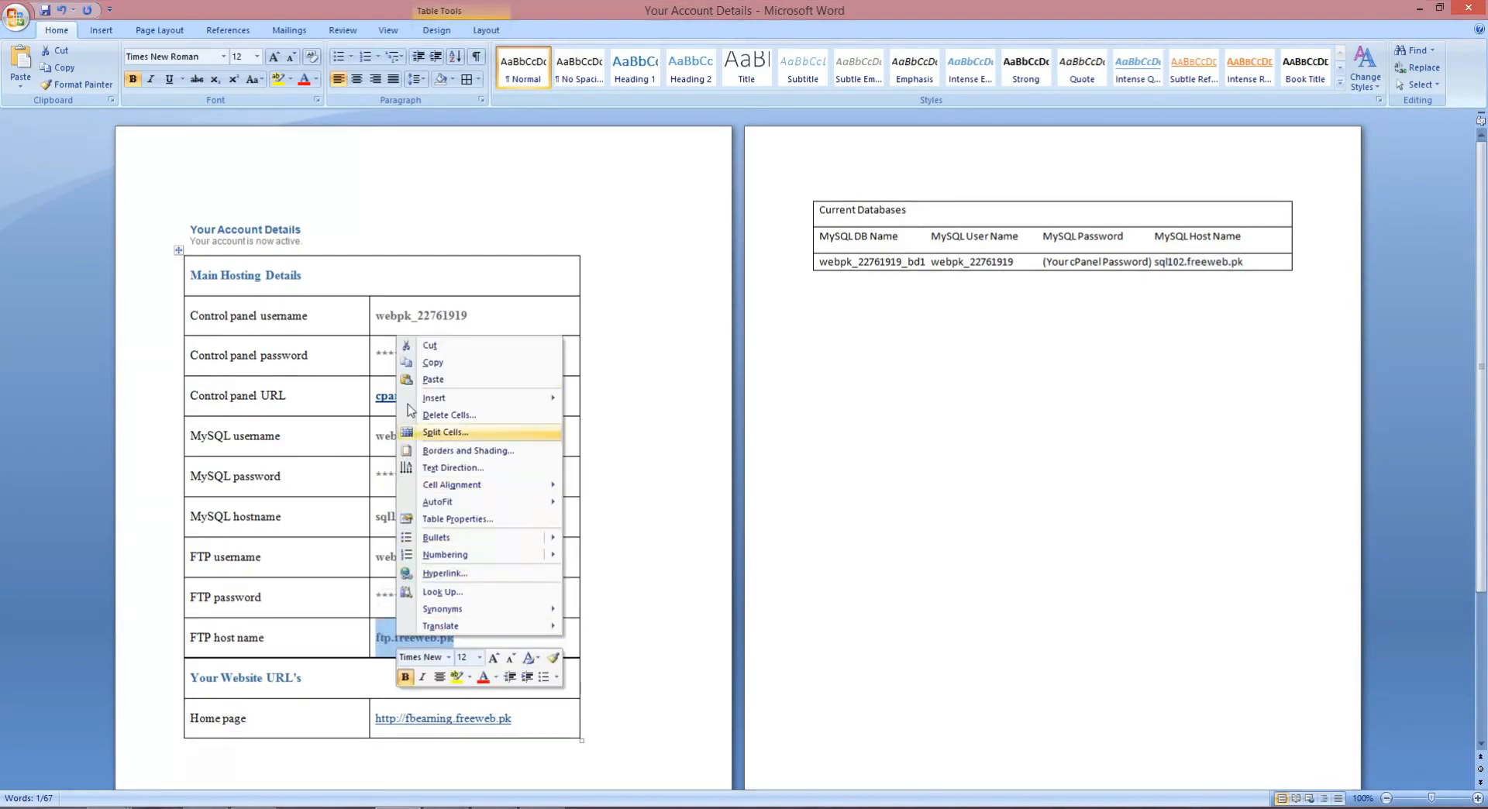
{"action": "left_click", "coordinate": [543, 807]}
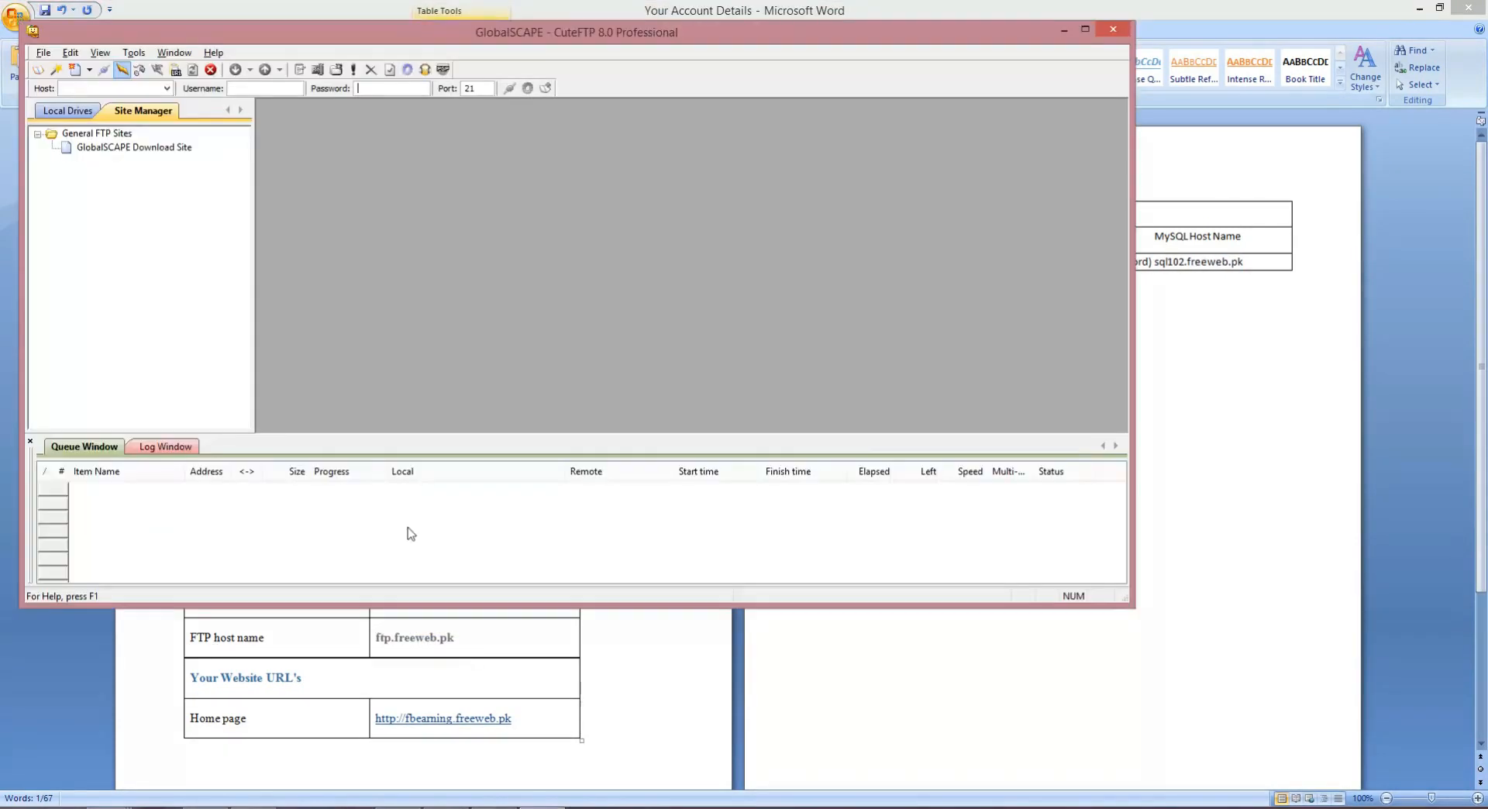
{"action": "right_click", "coordinate": [89, 88]}
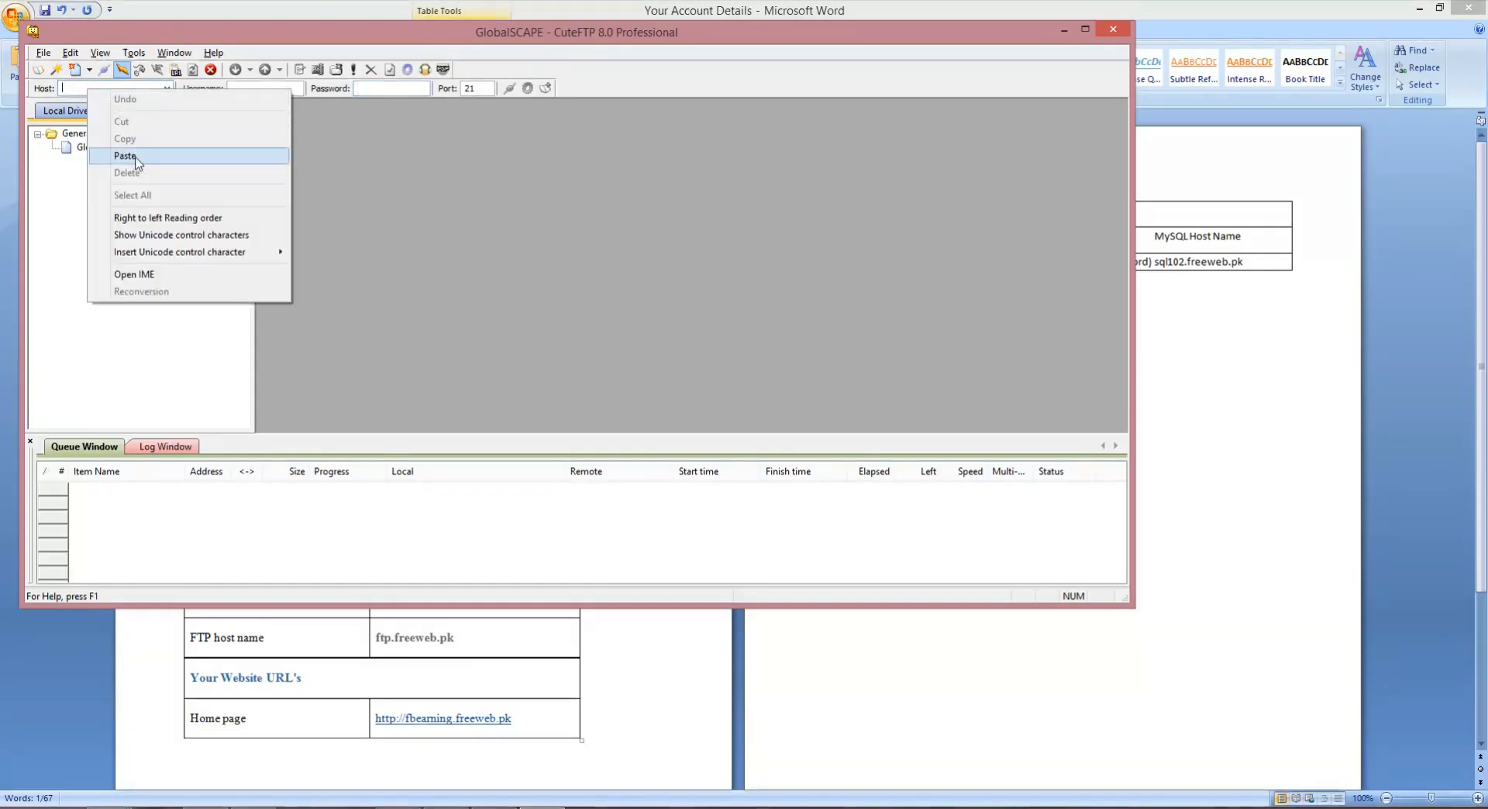
{"action": "left_click", "coordinate": [132, 157]}
Paste the FTP username from the account details into Username and enter the account password
{"action": "left_click", "coordinate": [272, 89]}
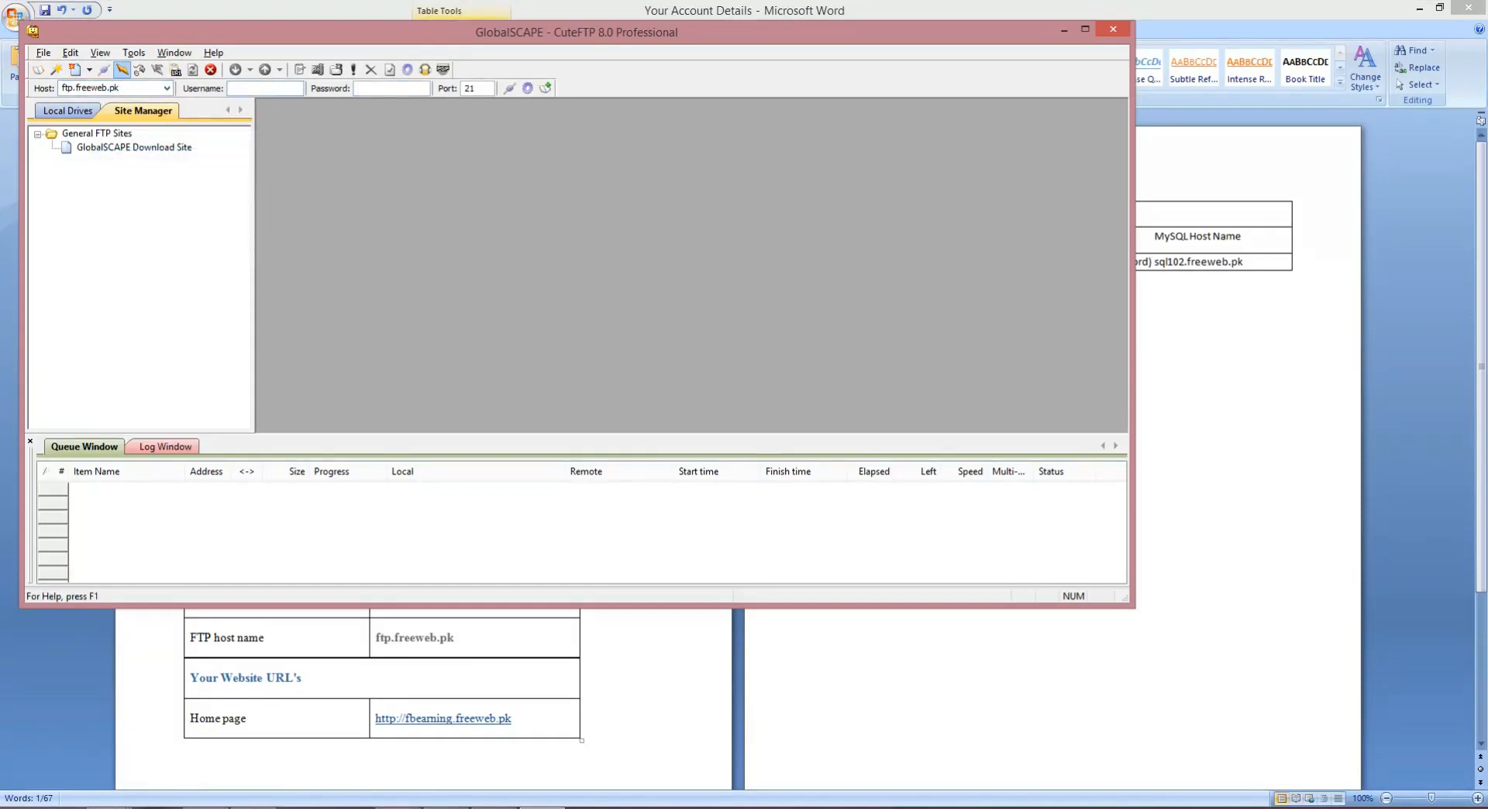
{"action": "left_click", "coordinate": [419, 807]}
{"action": "left_click_drag", "start_coordinate": [468, 556], "coordinate": [380, 555]}
{"action": "right_click", "coordinate": [394, 560]}
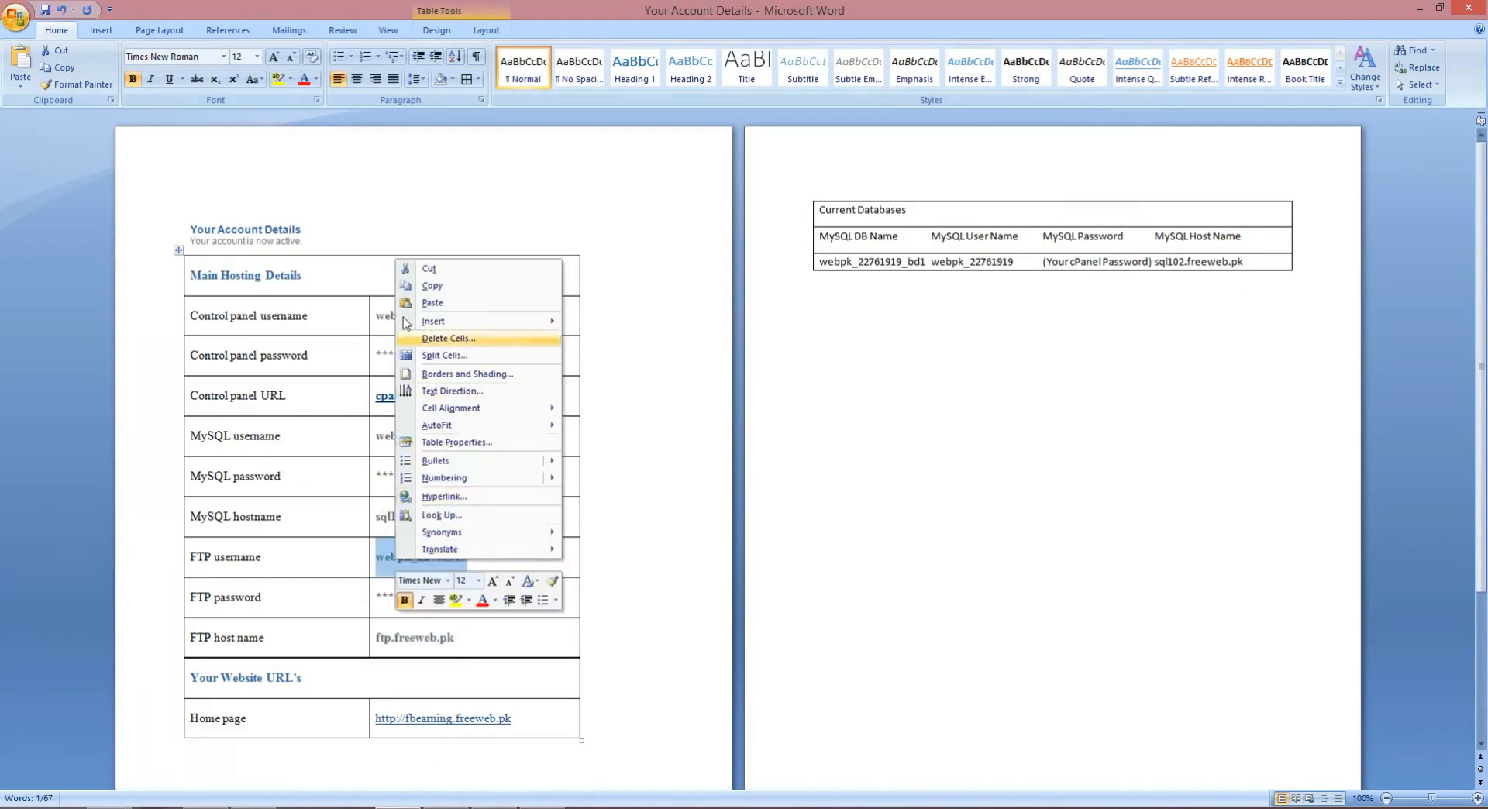
{"action": "left_click", "coordinate": [443, 282]}
{"action": "left_click", "coordinate": [541, 808]}
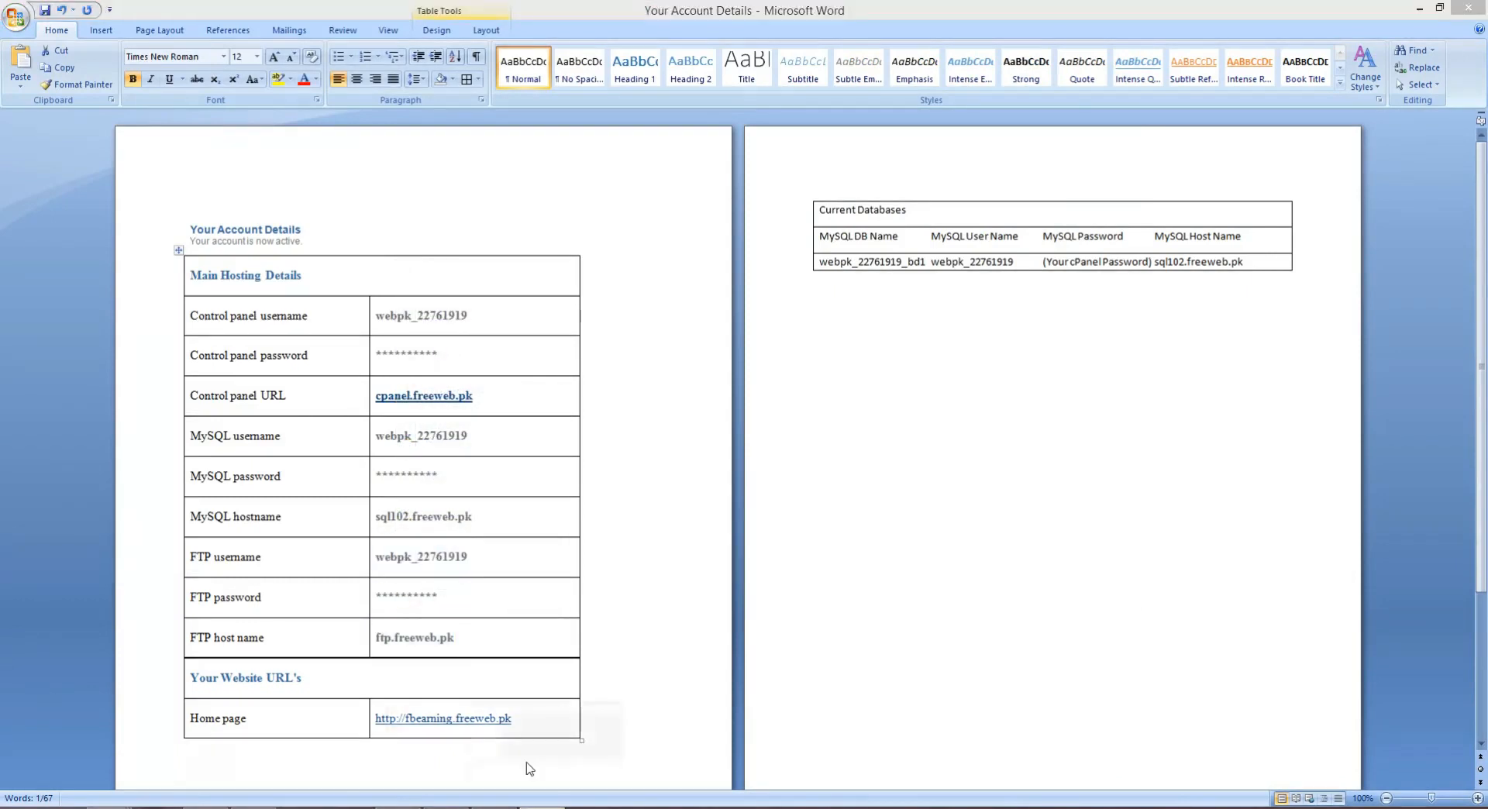
{"action": "right_click", "coordinate": [265, 91]}
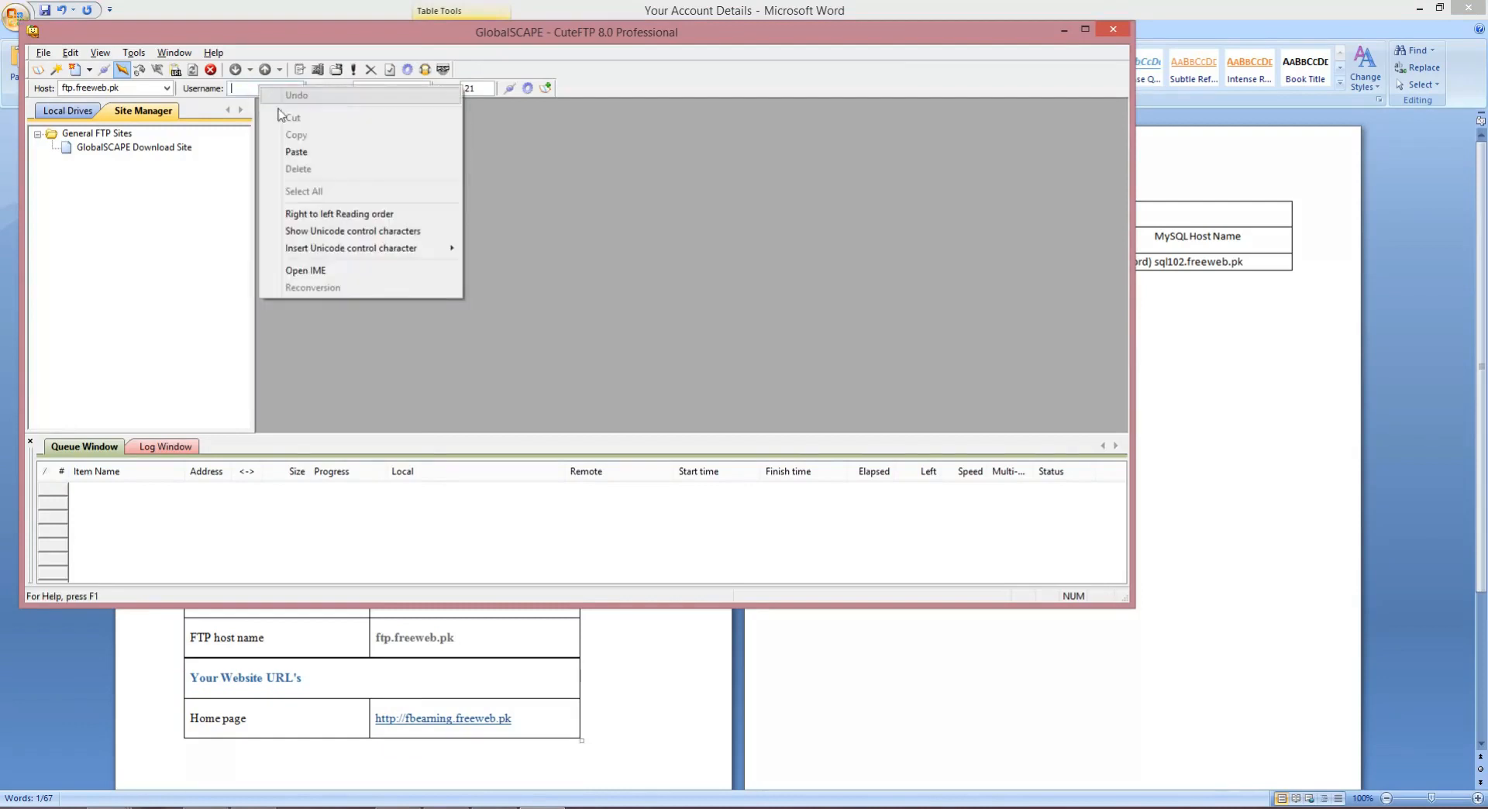
{"action": "left_click", "coordinate": [333, 152]}
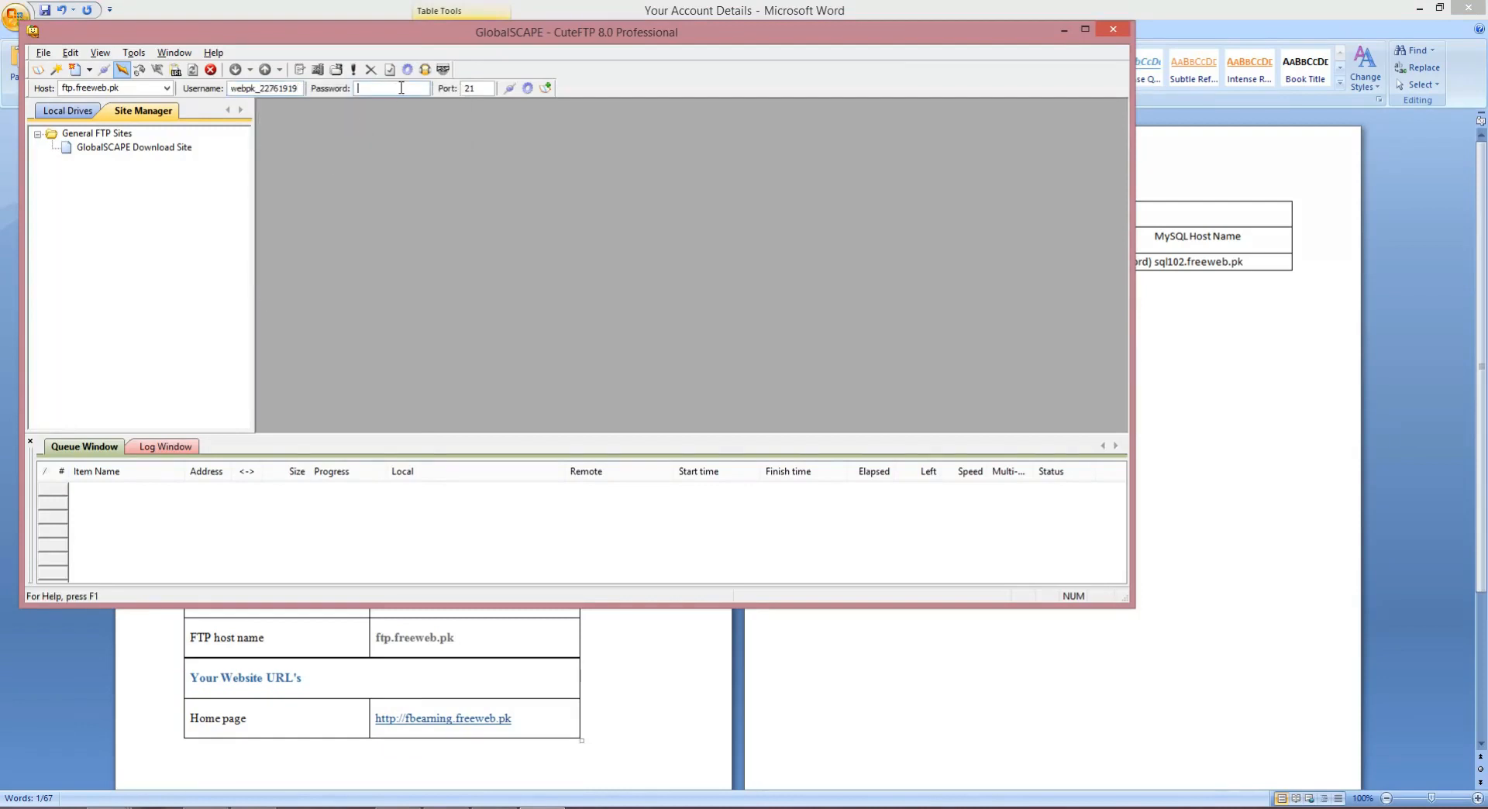
{"action": "type", "text": "•"}
{"action": "key", "text": "ctrl+v"}
Connect to ftp.freeweb.pk and delete index2.html and the other old file from remote /htdocs
{"action": "left_click", "coordinate": [509, 89]}
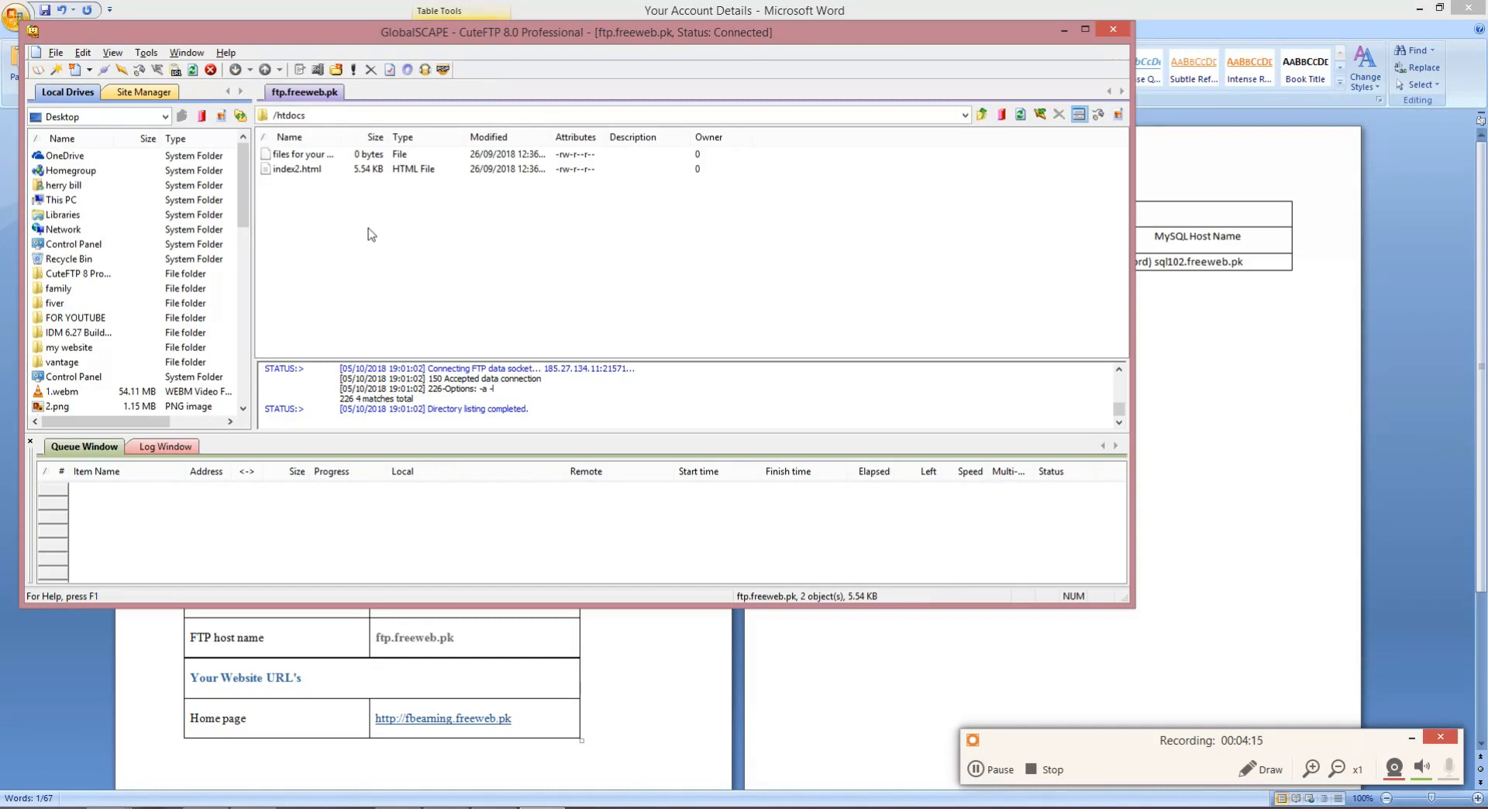
{"action": "left_click_drag", "start_coordinate": [327, 205], "coordinate": [292, 159]}
{"action": "left_click_drag", "start_coordinate": [322, 227], "coordinate": [273, 153]}
{"action": "key", "text": "Delete"}
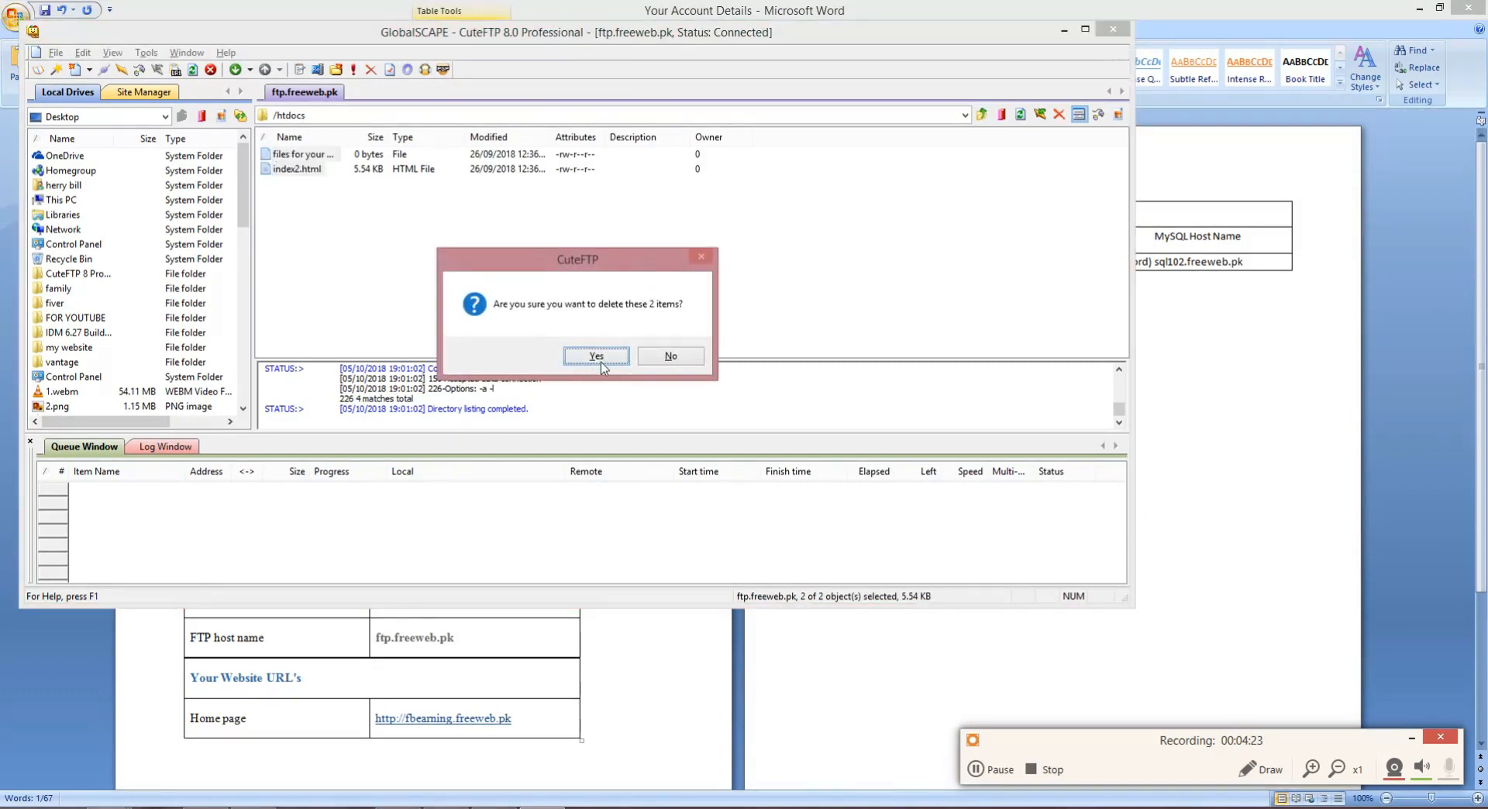
{"action": "left_click", "coordinate": [598, 358]}
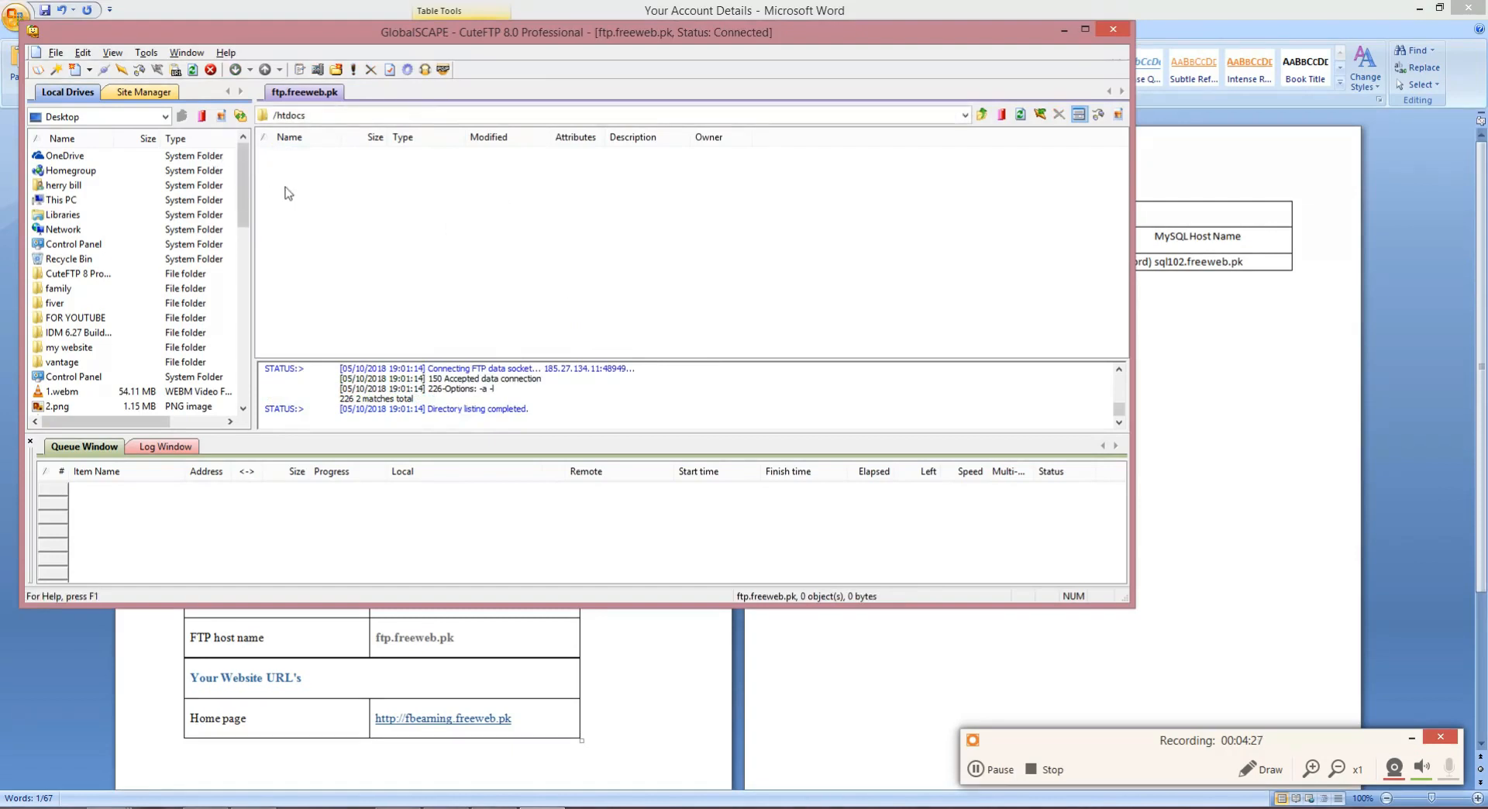
Browse the local pane to Desktop > my website > wordpress-4.9.8
{"action": "left_click", "coordinate": [164, 117]}
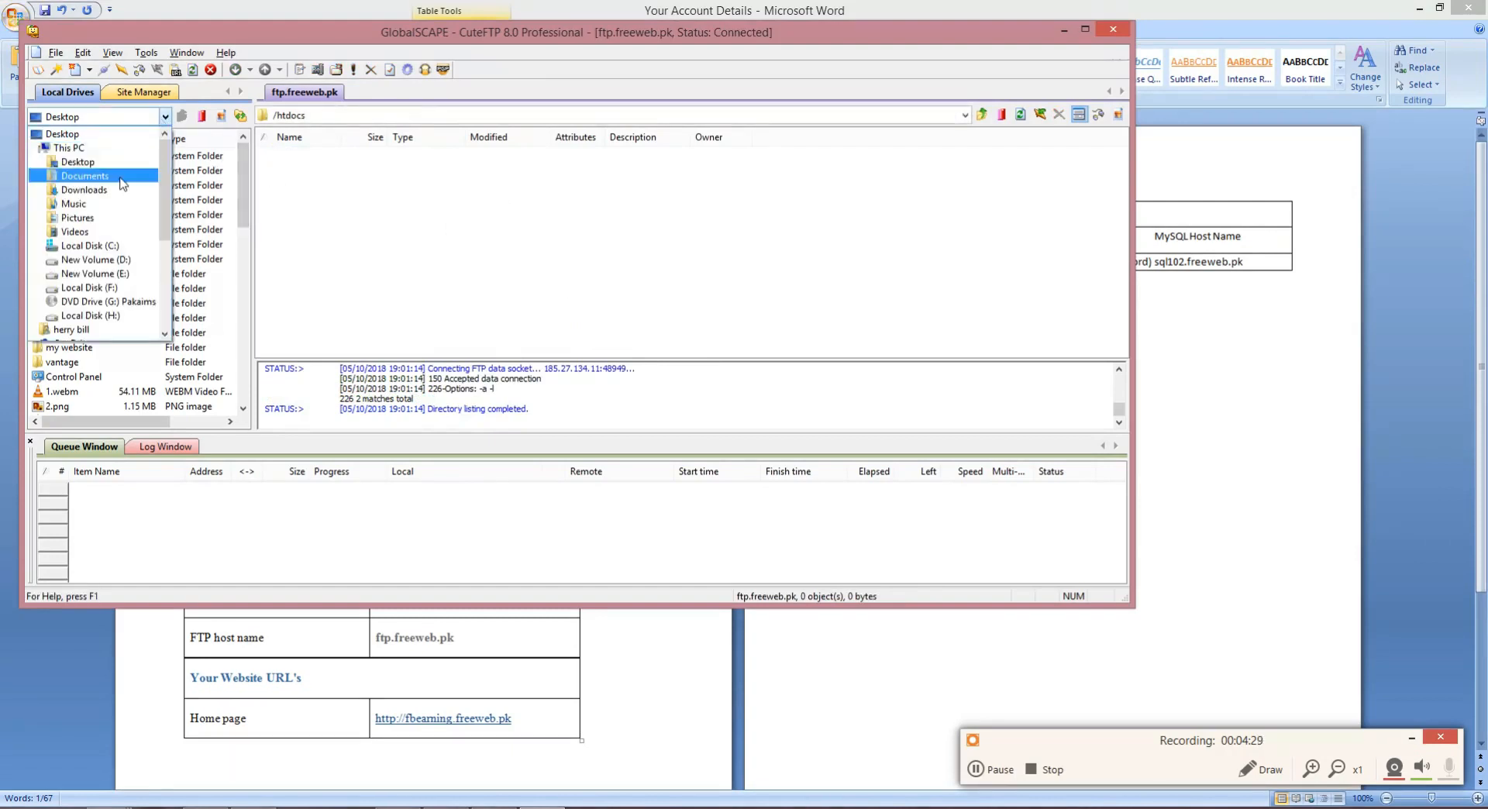
{"action": "left_click", "coordinate": [98, 136]}
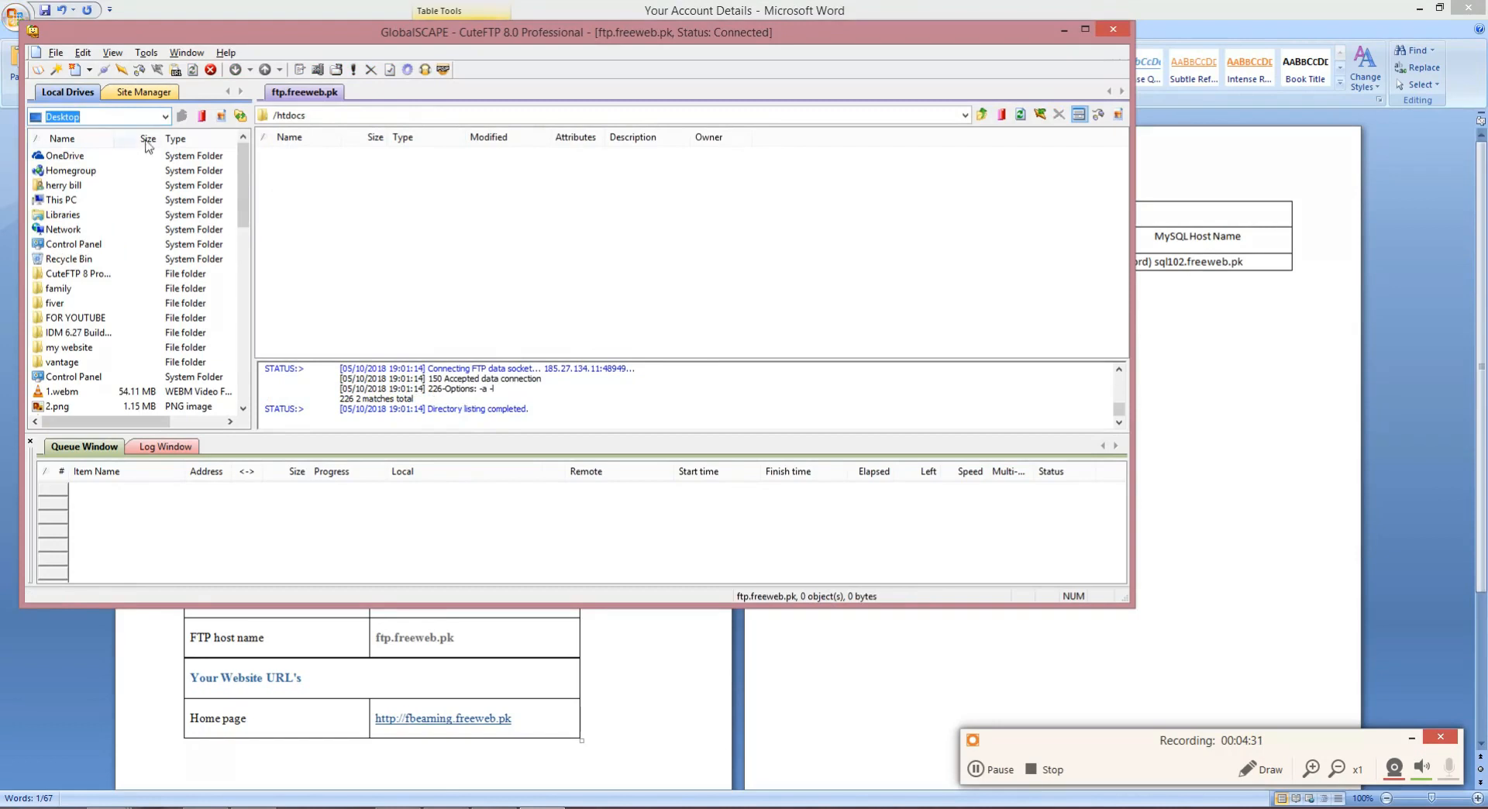
{"action": "scroll", "coordinate": [109, 345], "scroll_direction": "down", "scroll_amount": 3}
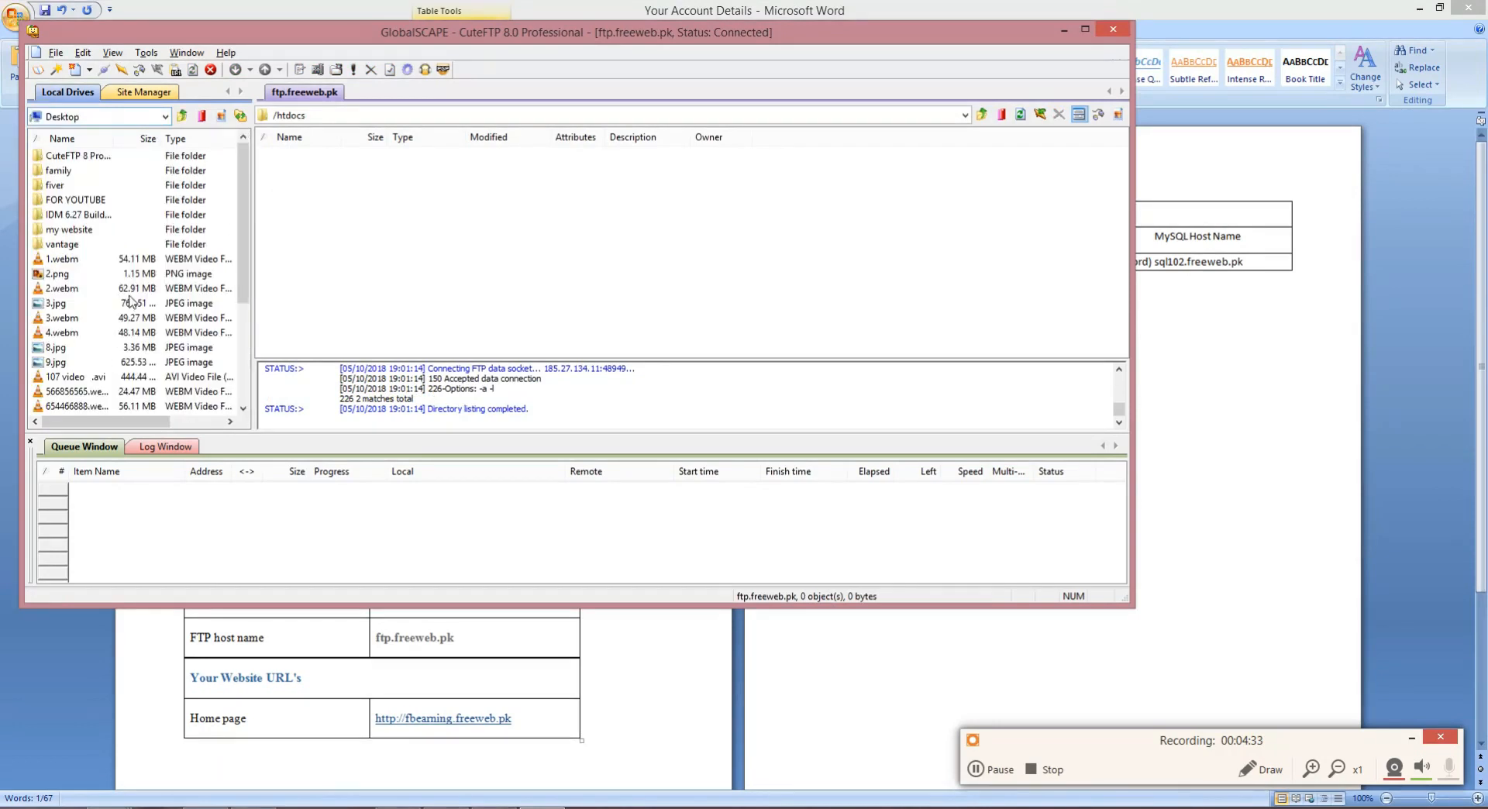
{"action": "scroll", "coordinate": [124, 306], "scroll_direction": "up", "scroll_amount": 3}
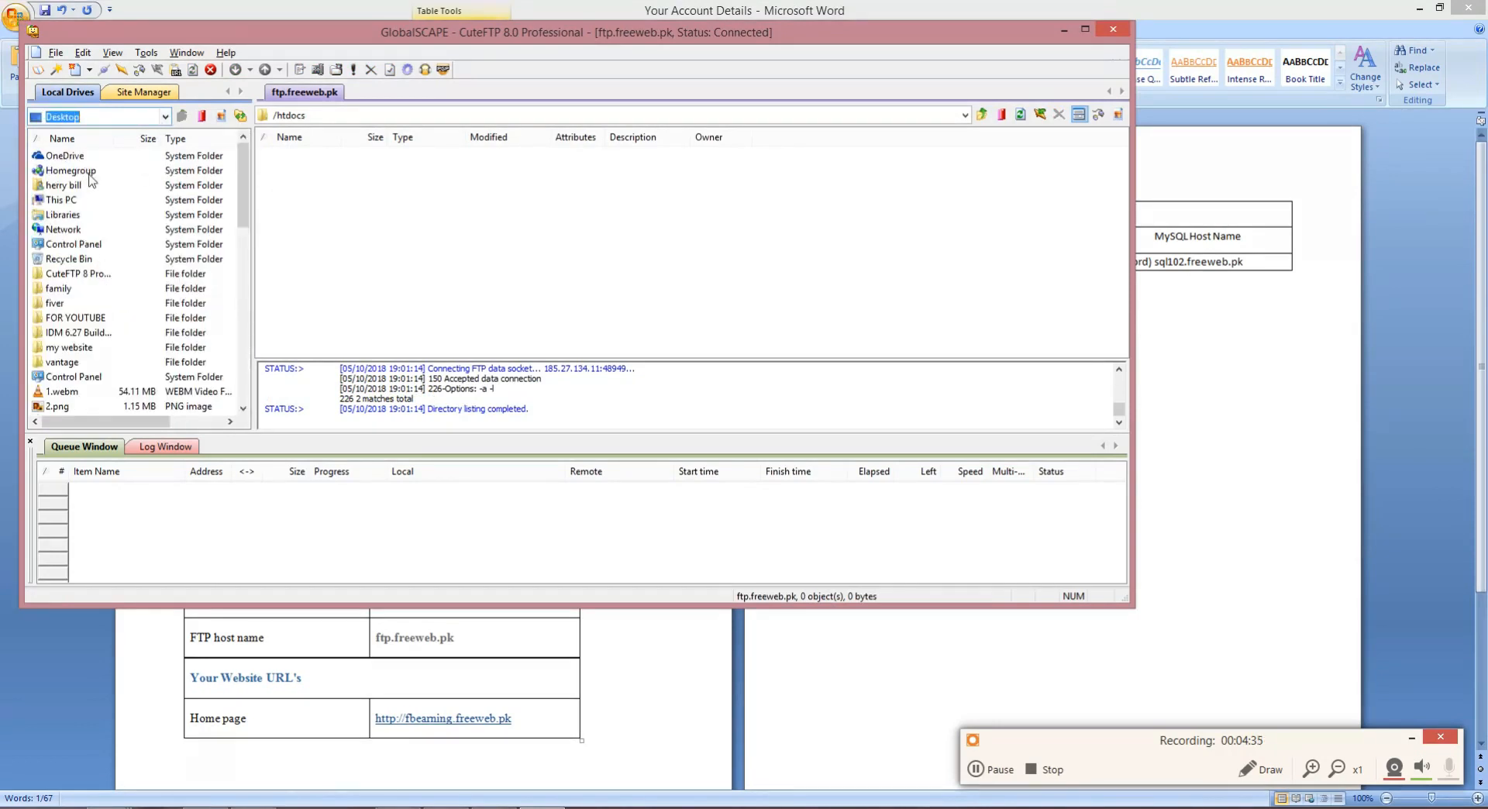
{"action": "left_click", "coordinate": [84, 349]}
{"action": "double_click", "coordinate": [95, 349]}
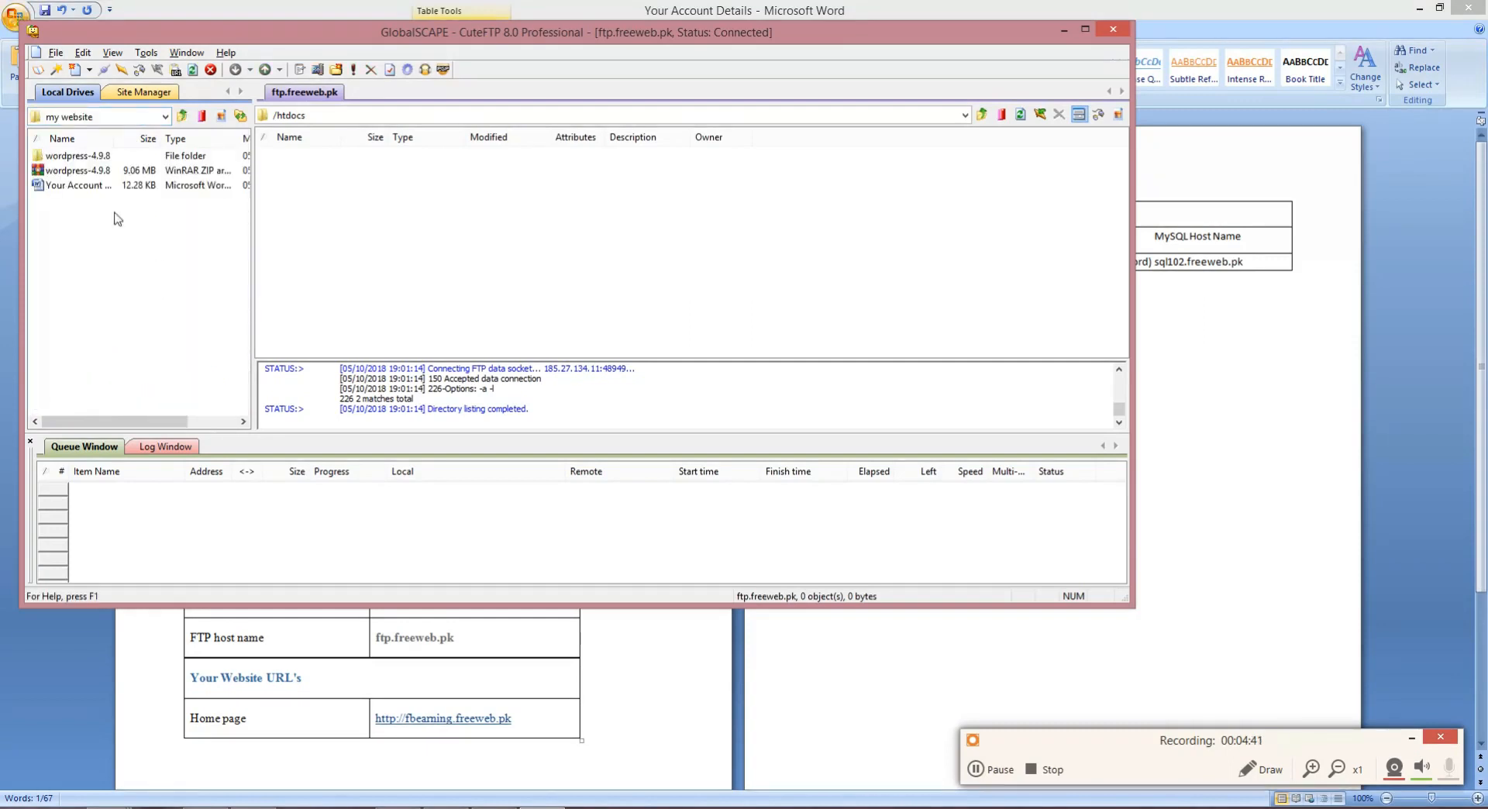
{"action": "left_click", "coordinate": [78, 158]}
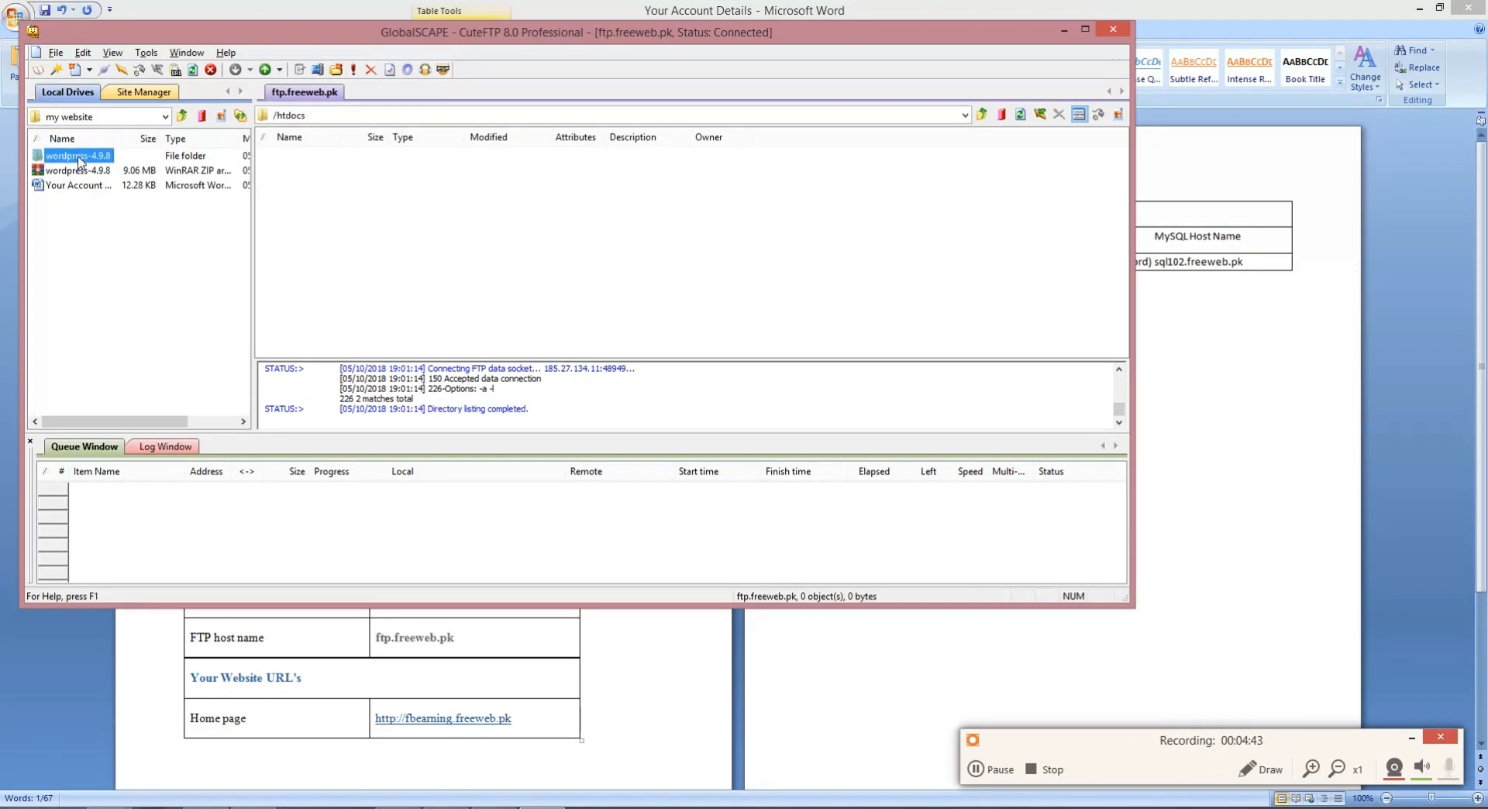
{"action": "double_click", "coordinate": [67, 156]}
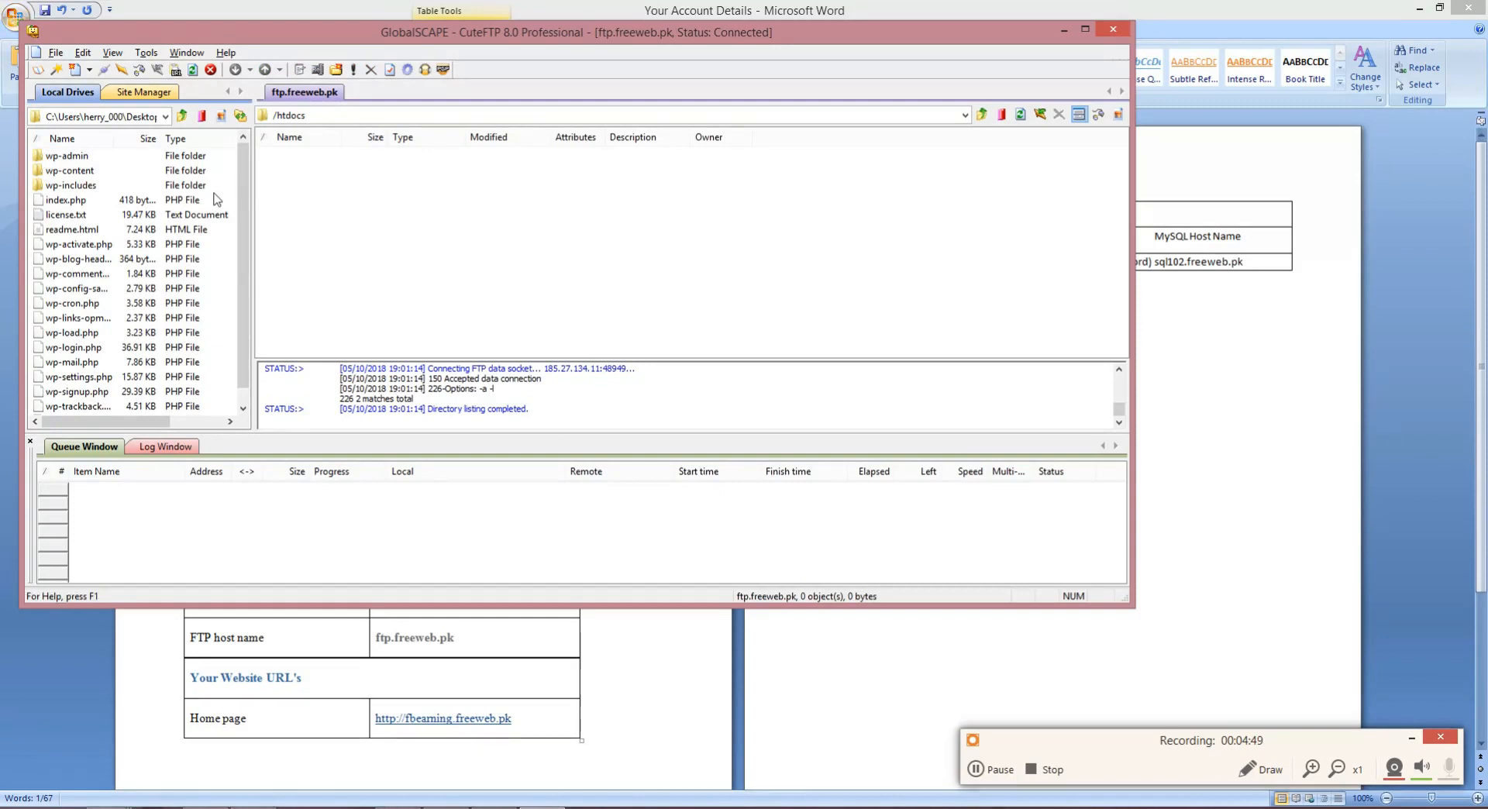
Upload all WordPress 4.9.8 files and folders into remote /htdocs
{"action": "key", "text": "ctrl+a"}
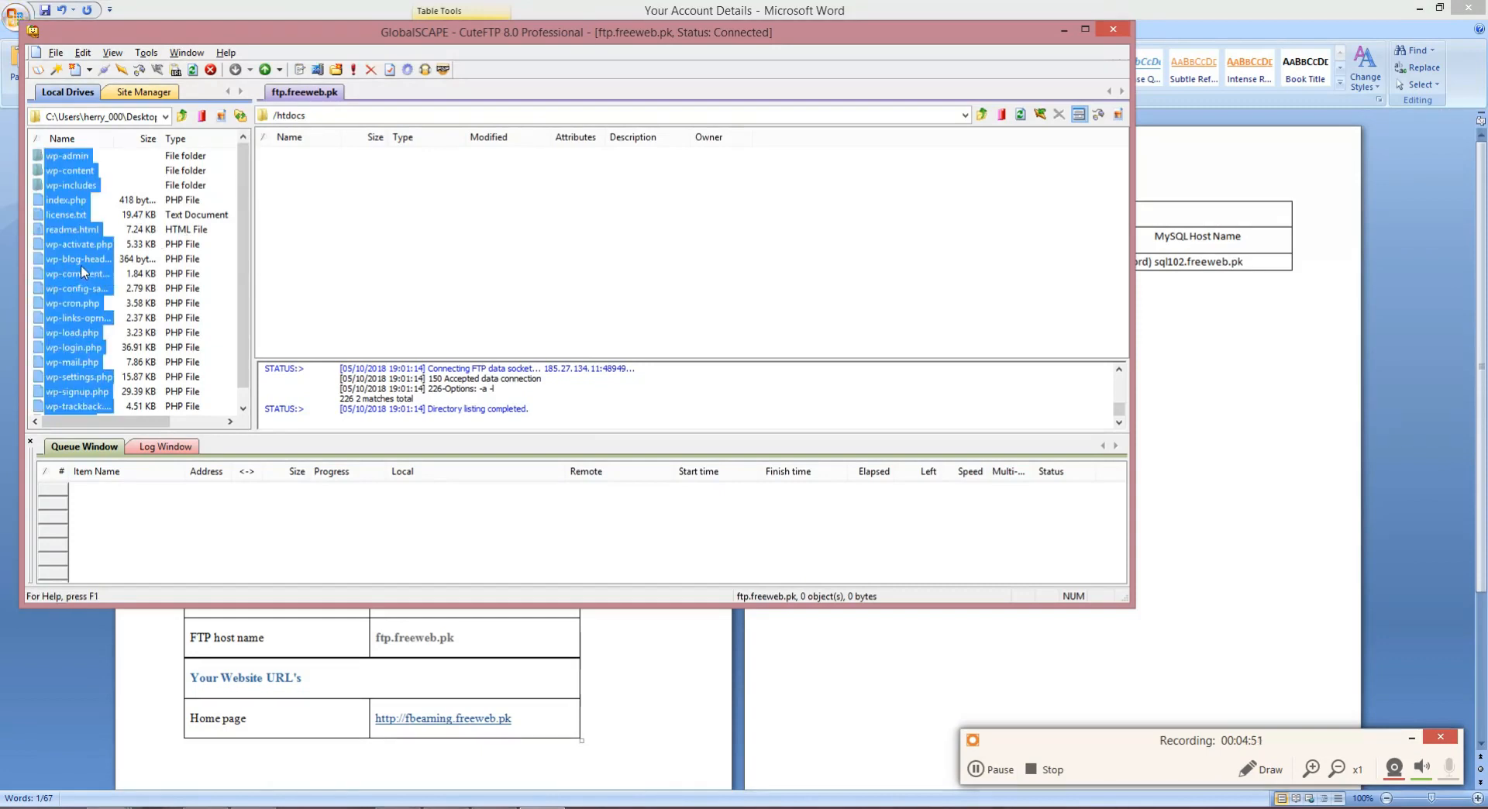
{"action": "left_click_drag", "start_coordinate": [81, 265], "coordinate": [466, 267]}
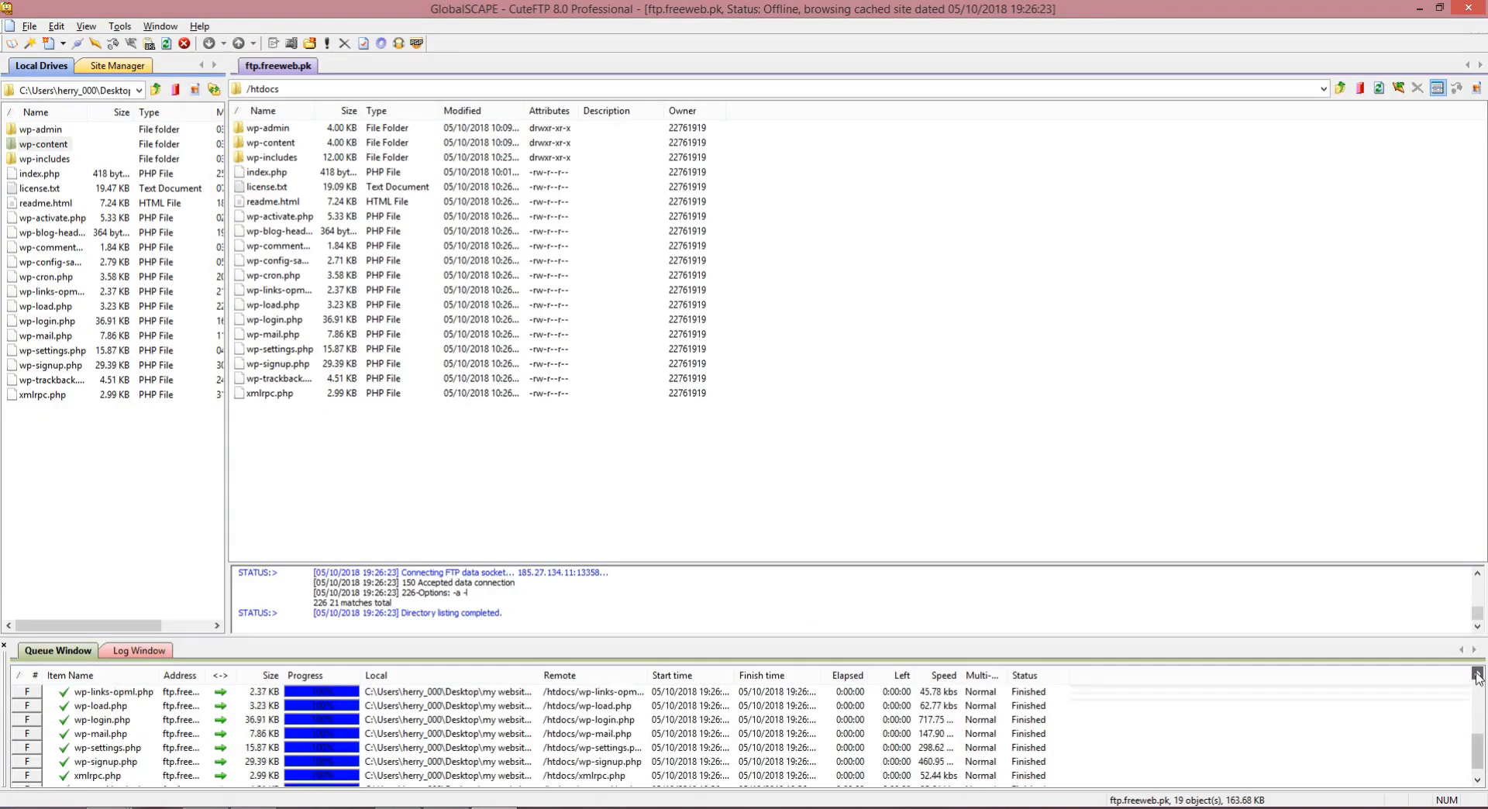
{"action": "left_click", "coordinate": [1477, 676]}
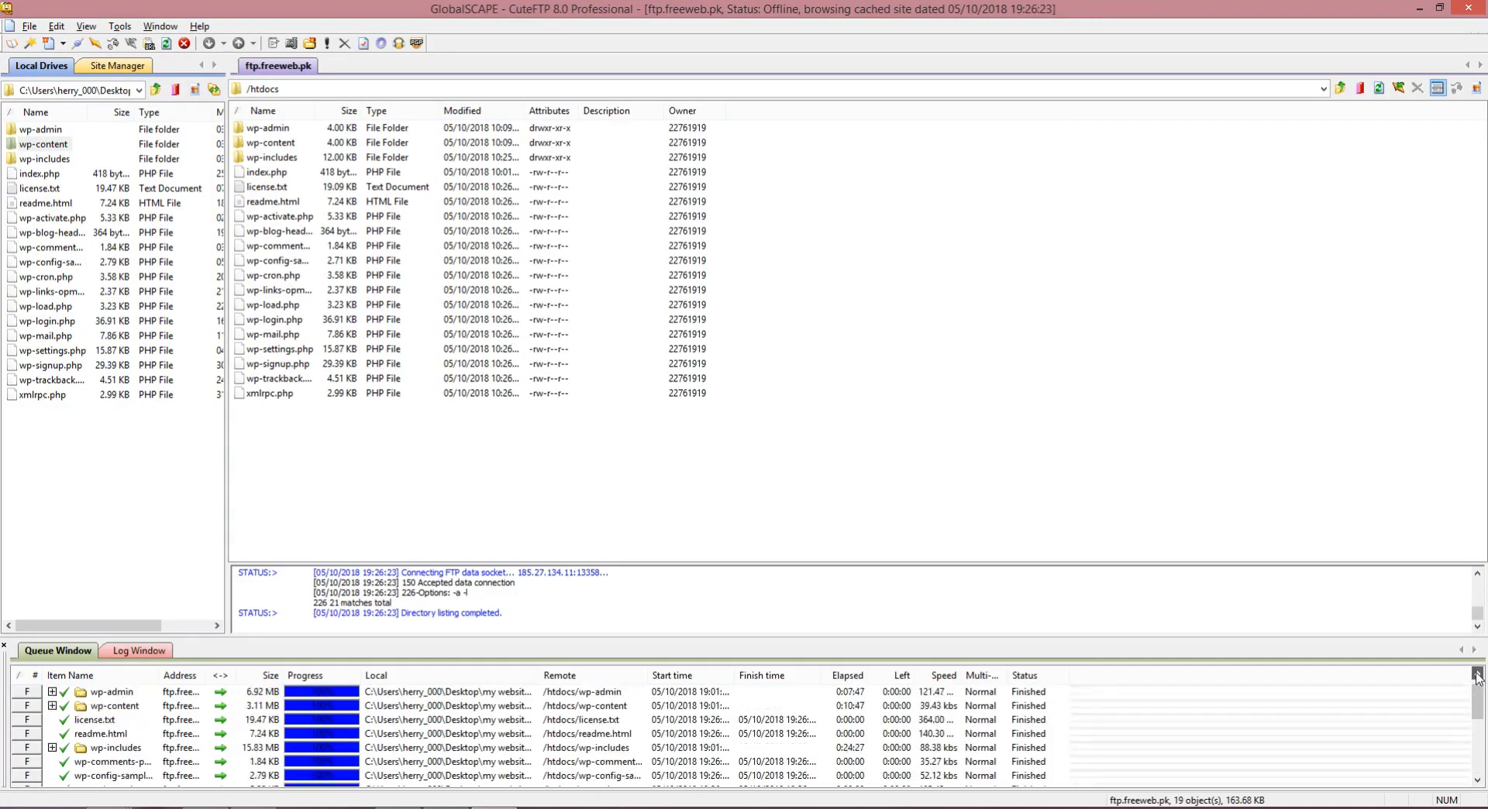
Copy the site's home page URL from the Word account details, then open a new Chrome tab
{"action": "left_click", "coordinate": [1419, 9]}
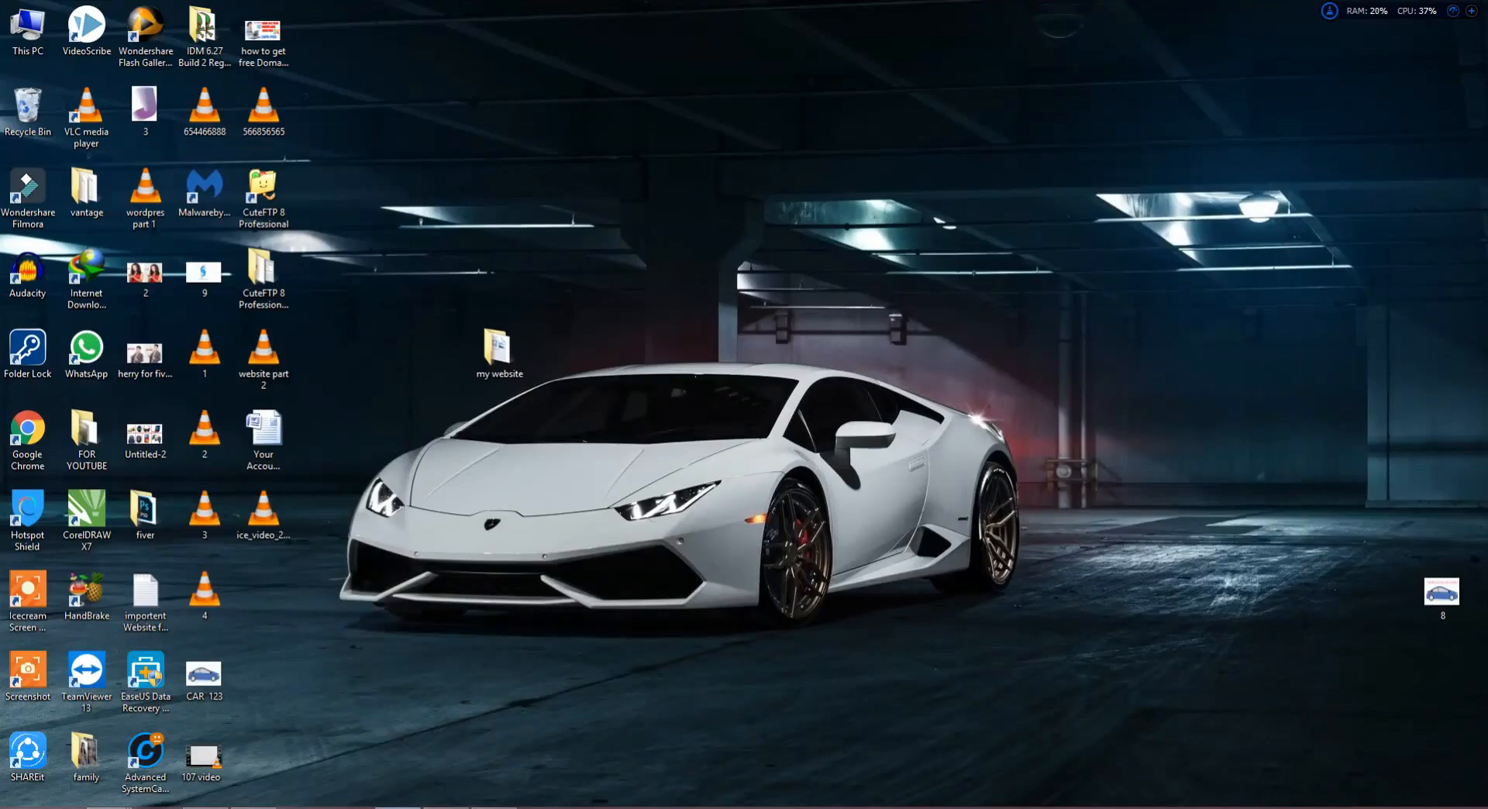
{"action": "left_click", "coordinate": [405, 807]}
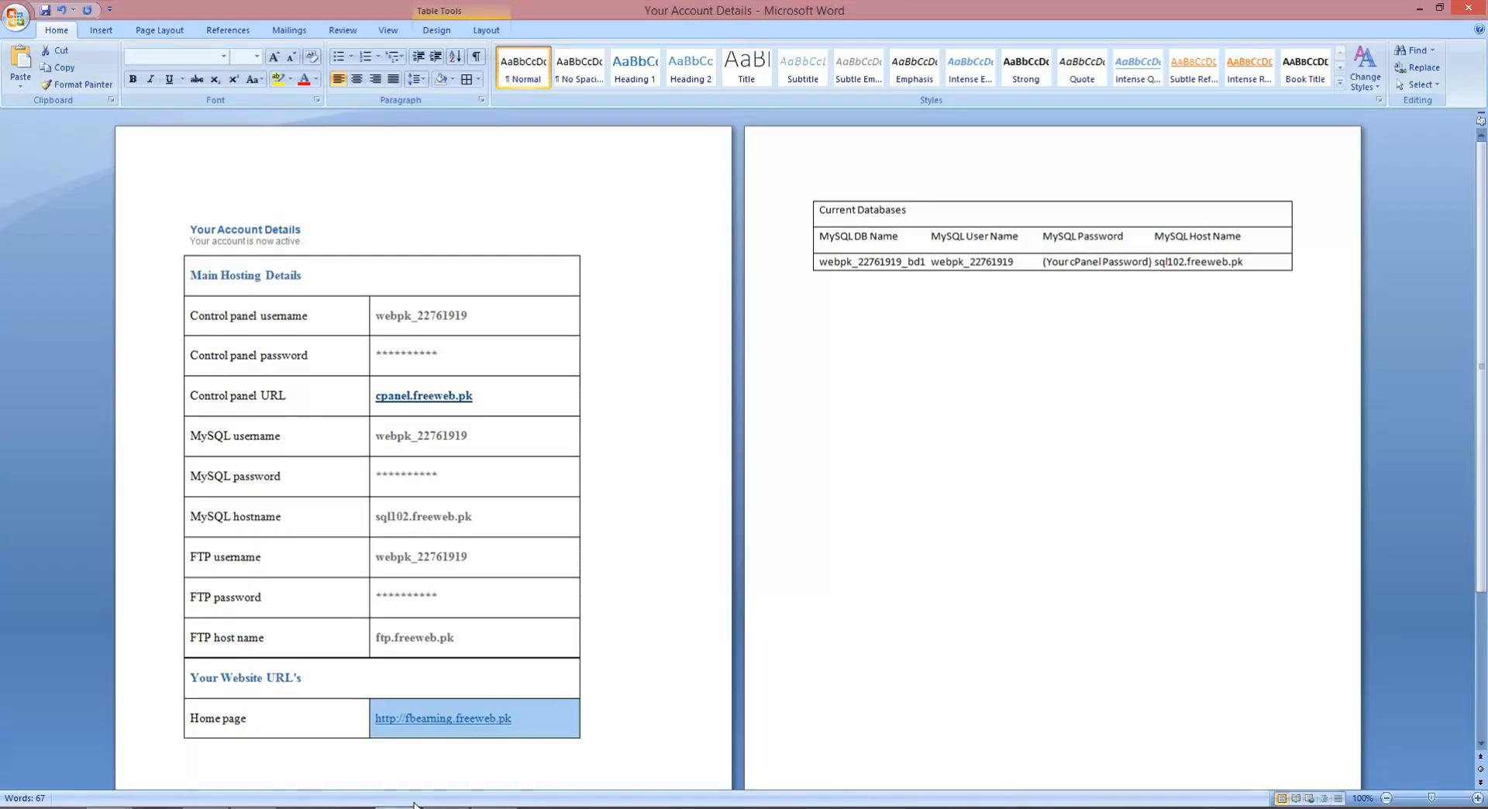
{"action": "left_click", "coordinate": [427, 763]}
{"action": "left_click_drag", "start_coordinate": [511, 718], "coordinate": [375, 719]}
{"action": "right_click", "coordinate": [388, 719]}
{"action": "left_click", "coordinate": [476, 518]}
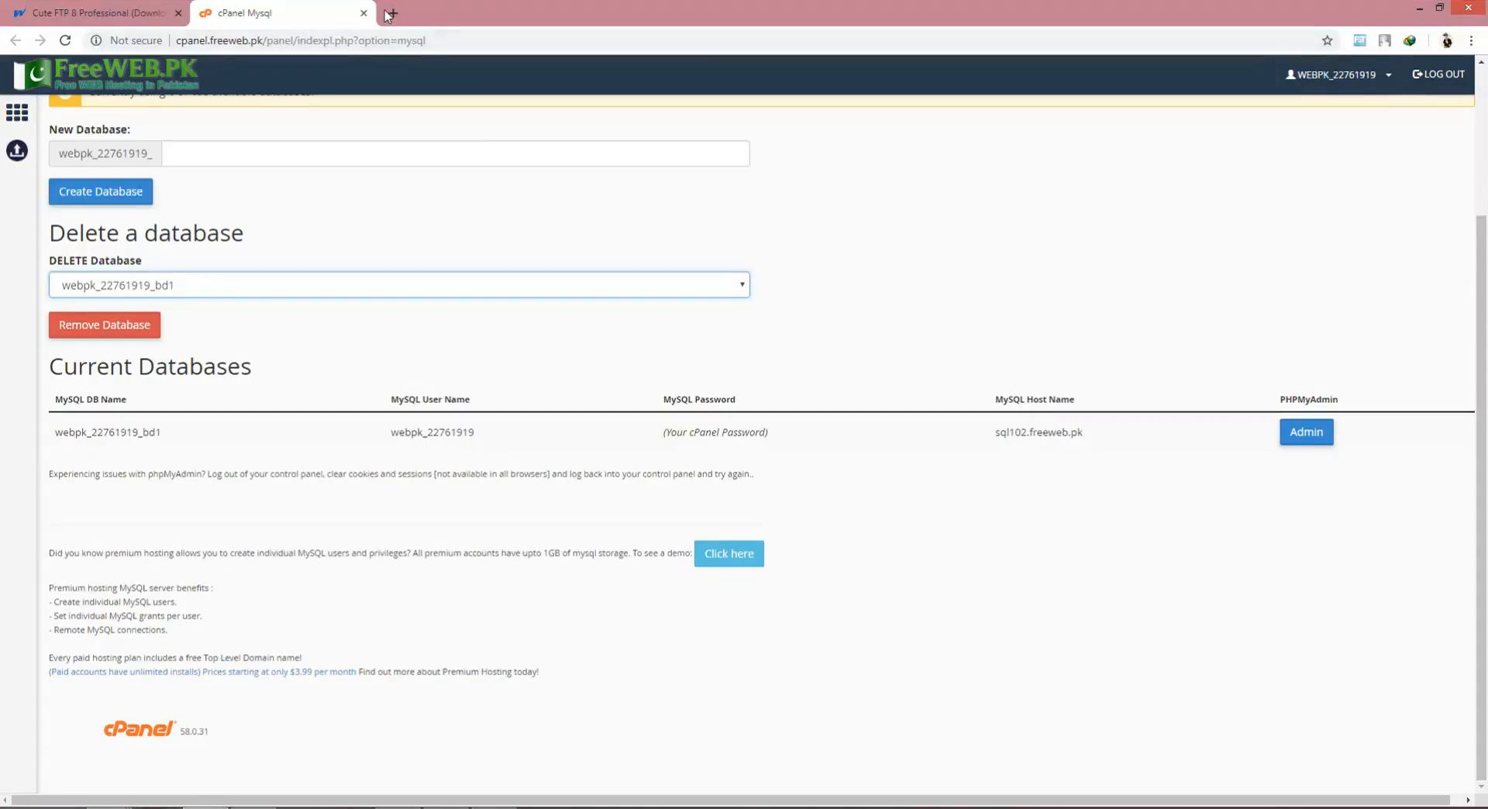
{"action": "left_click", "coordinate": [382, 13]}
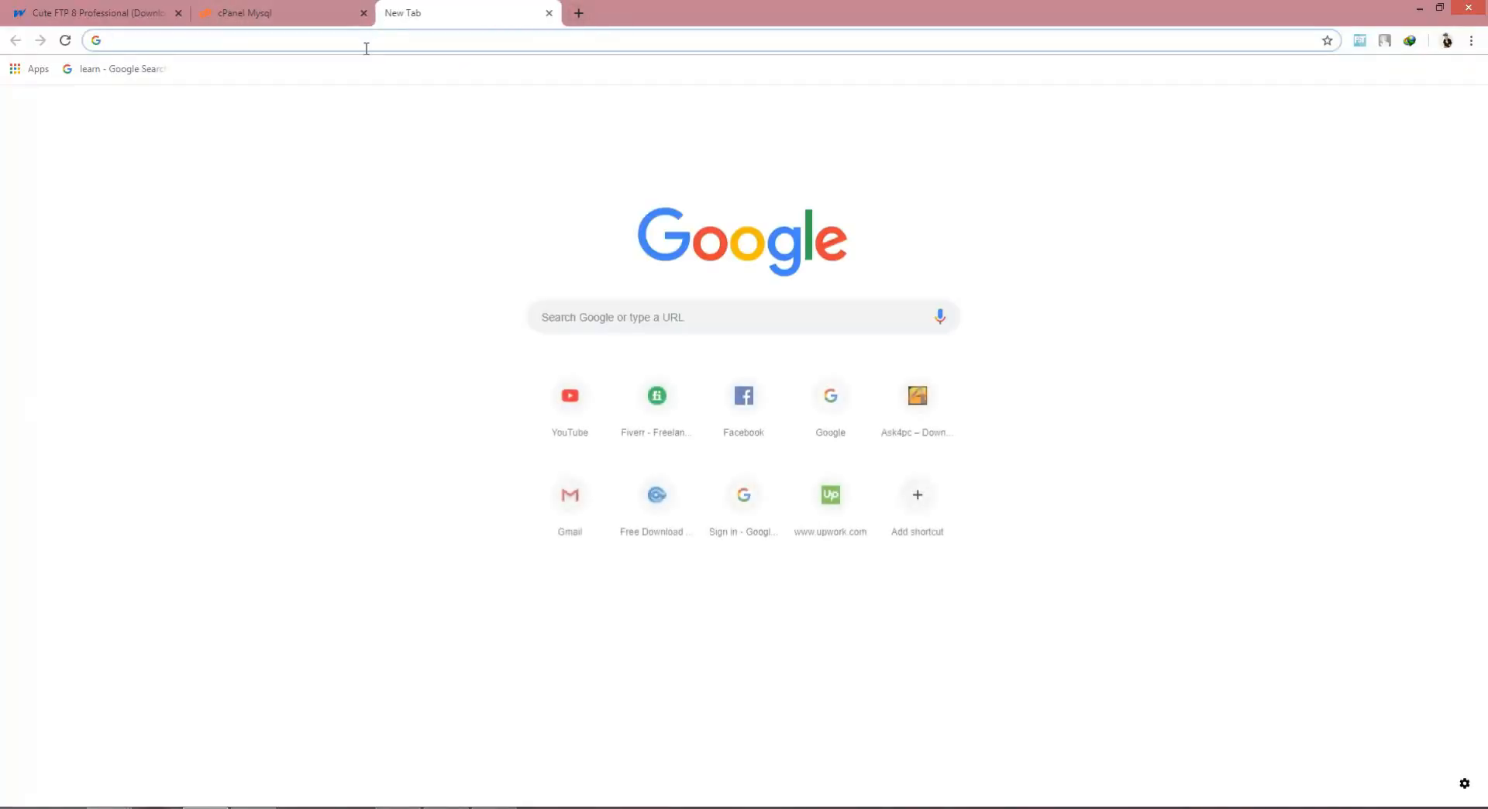
Load the site URL and proceed with English (United States) past the welcome screen
{"action": "key", "text": "ctrl+v"}
{"action": "key", "text": "Return"}
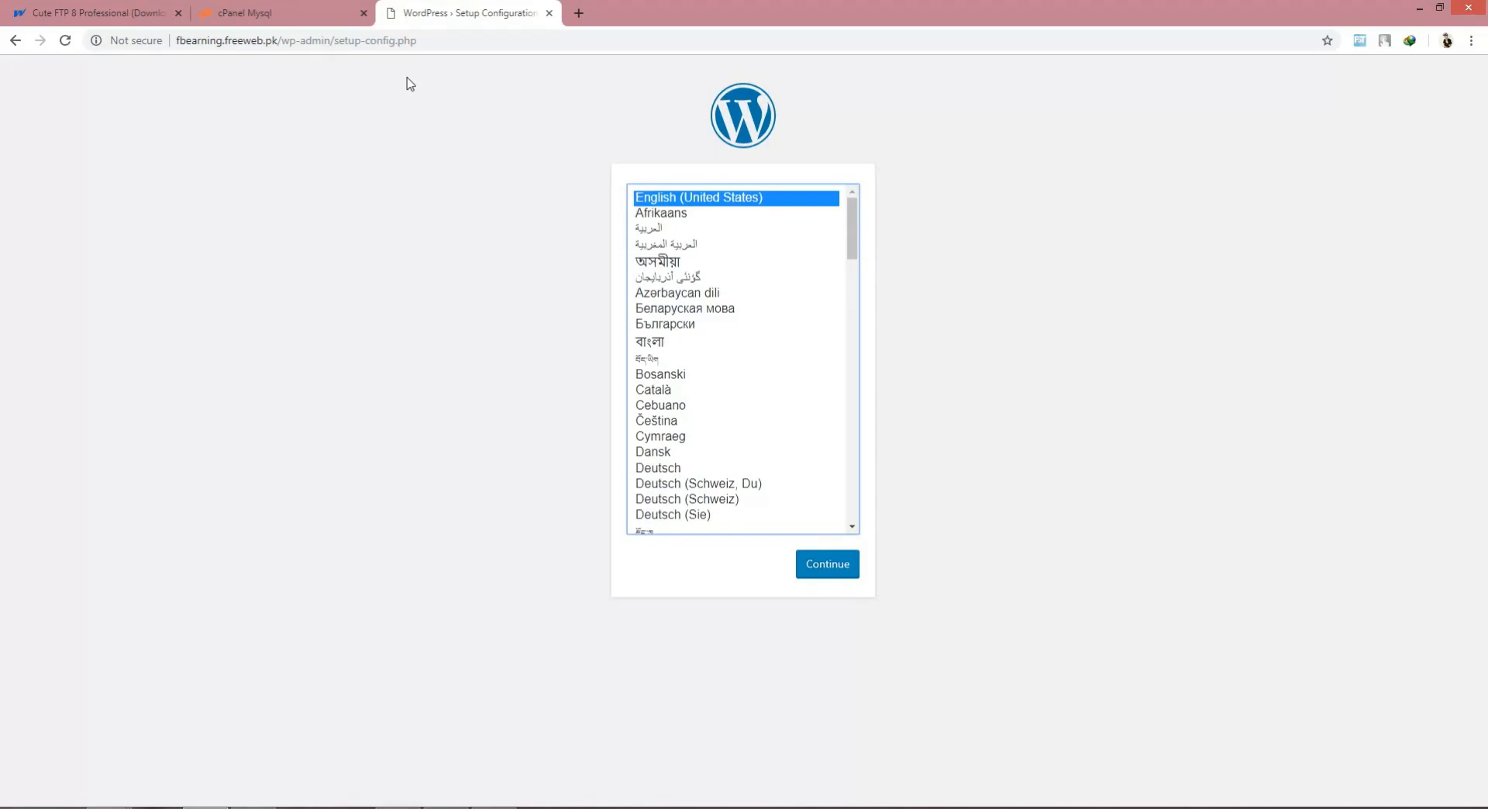
{"action": "scroll", "coordinate": [721, 395], "scroll_direction": "down", "scroll_amount": 1}
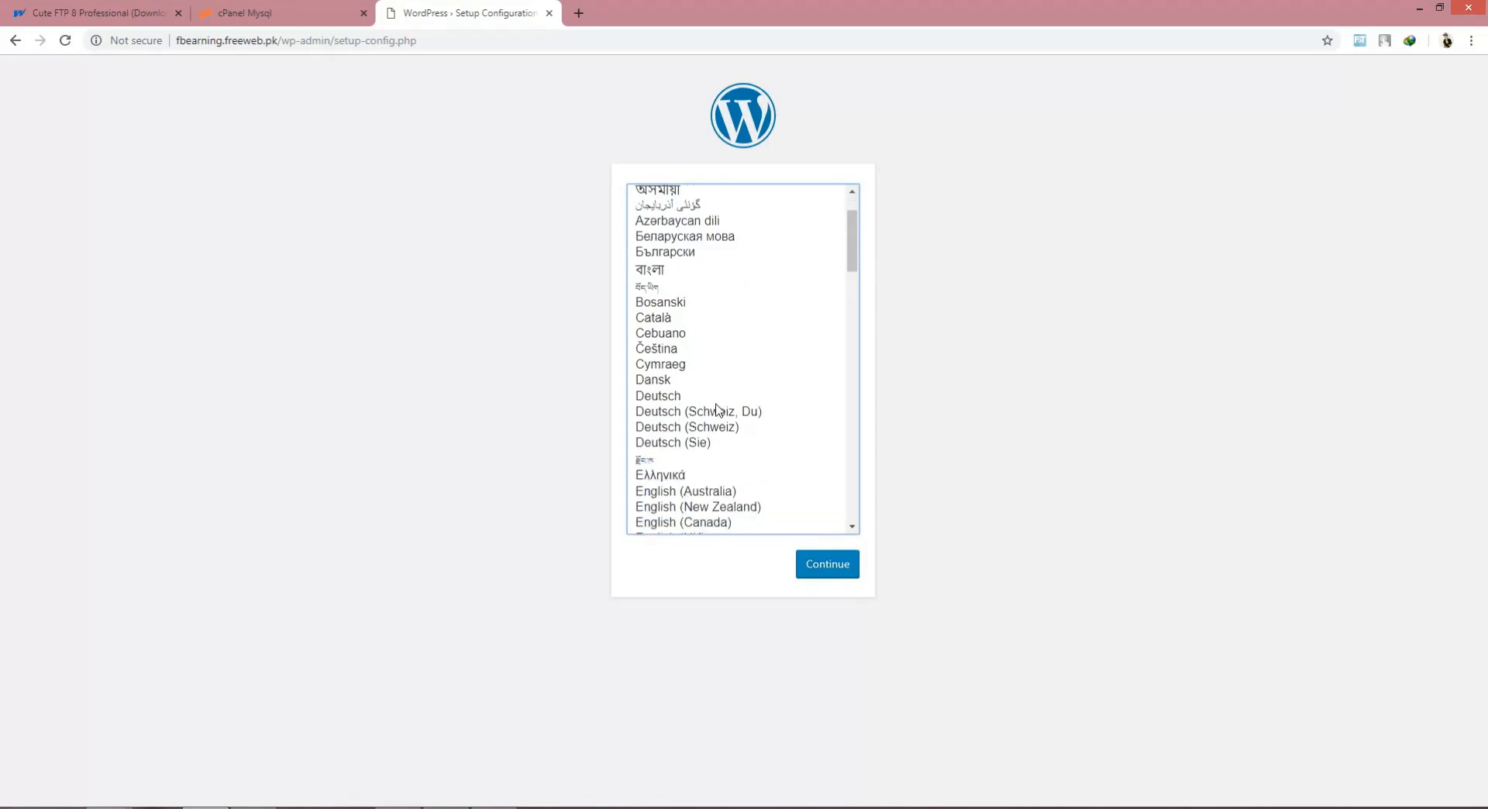
{"action": "scroll", "coordinate": [717, 395], "scroll_direction": "up", "scroll_amount": 1}
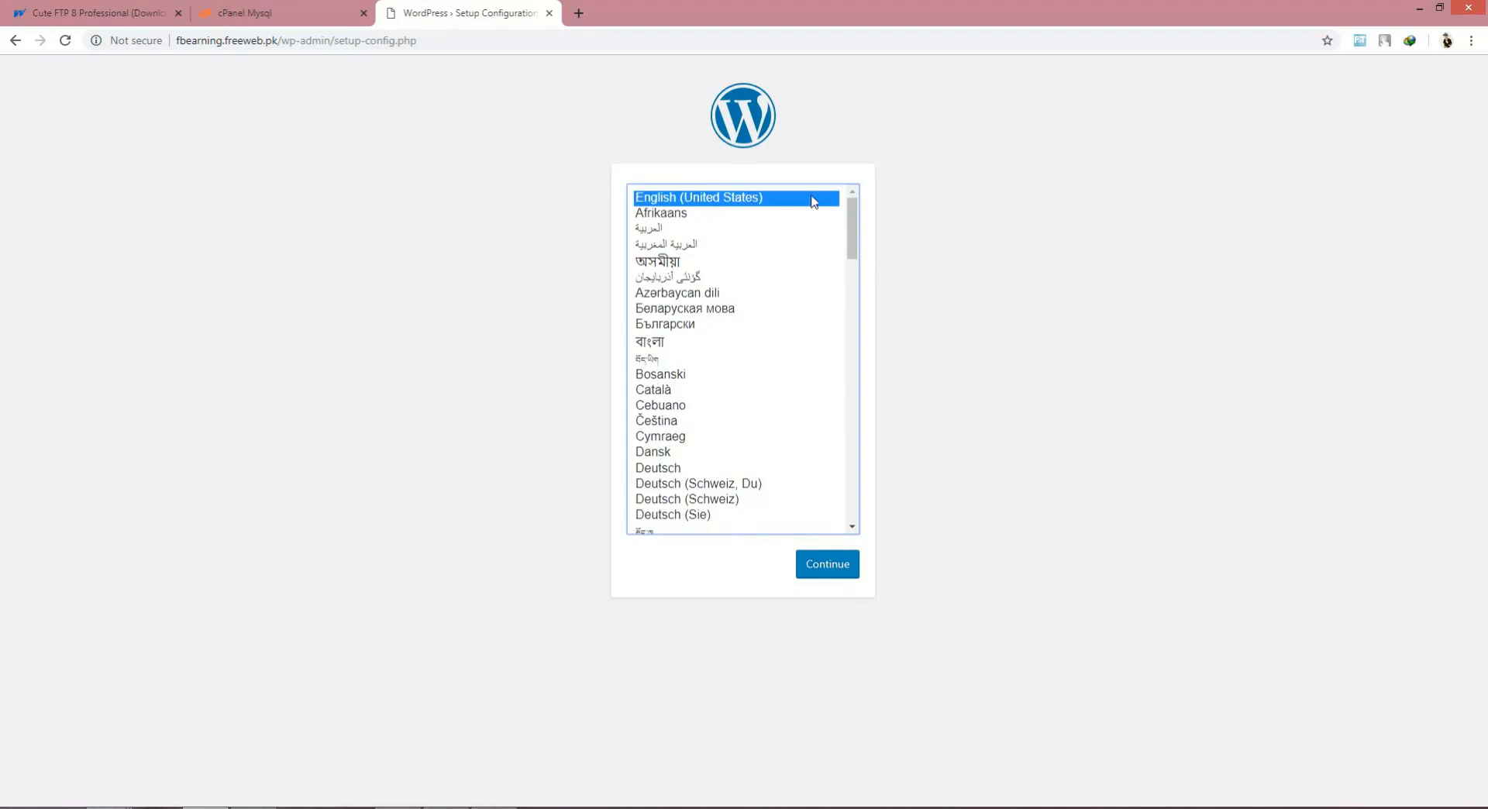
{"action": "left_click", "coordinate": [817, 564]}
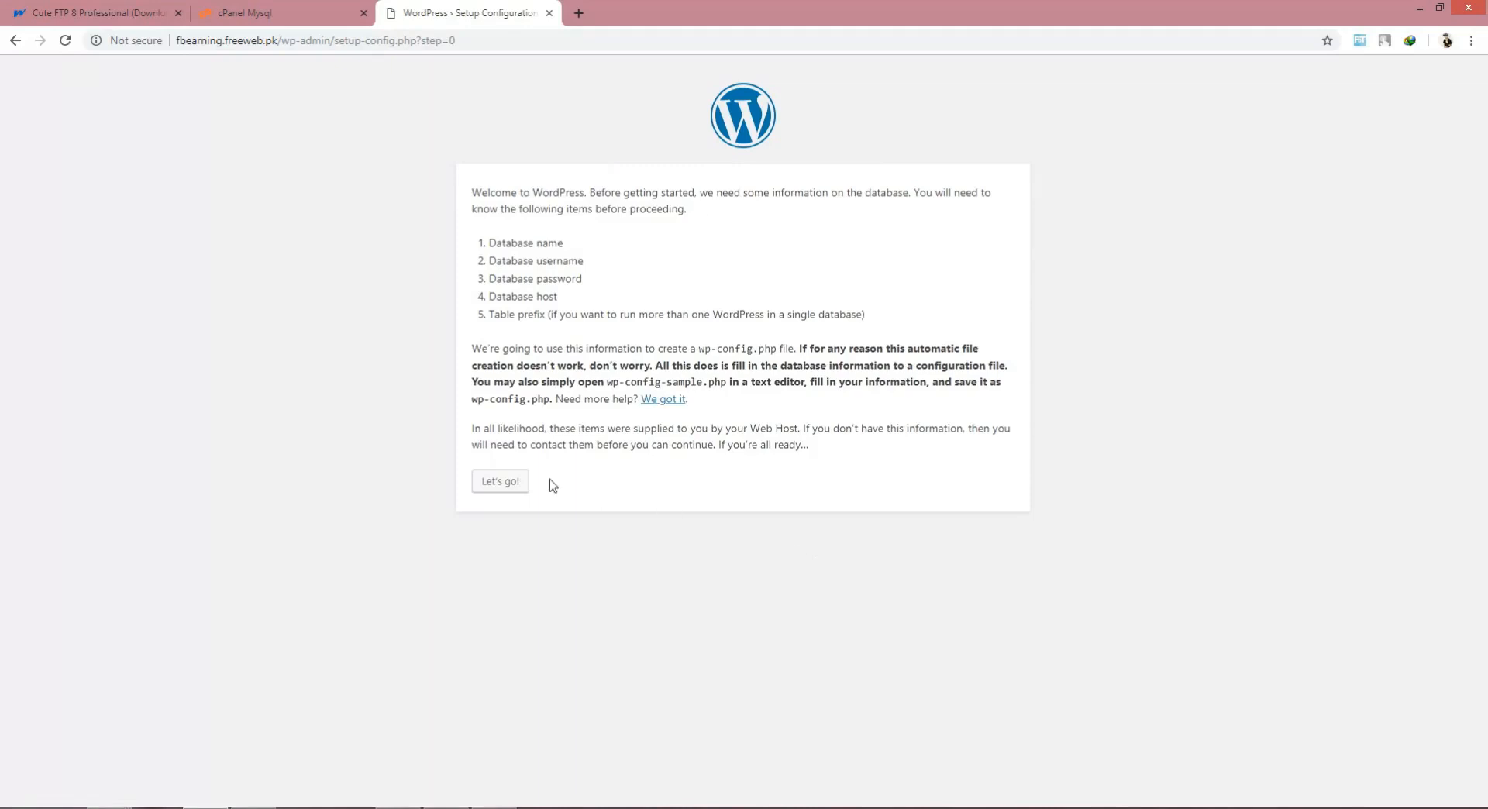
{"action": "left_click", "coordinate": [502, 481]}
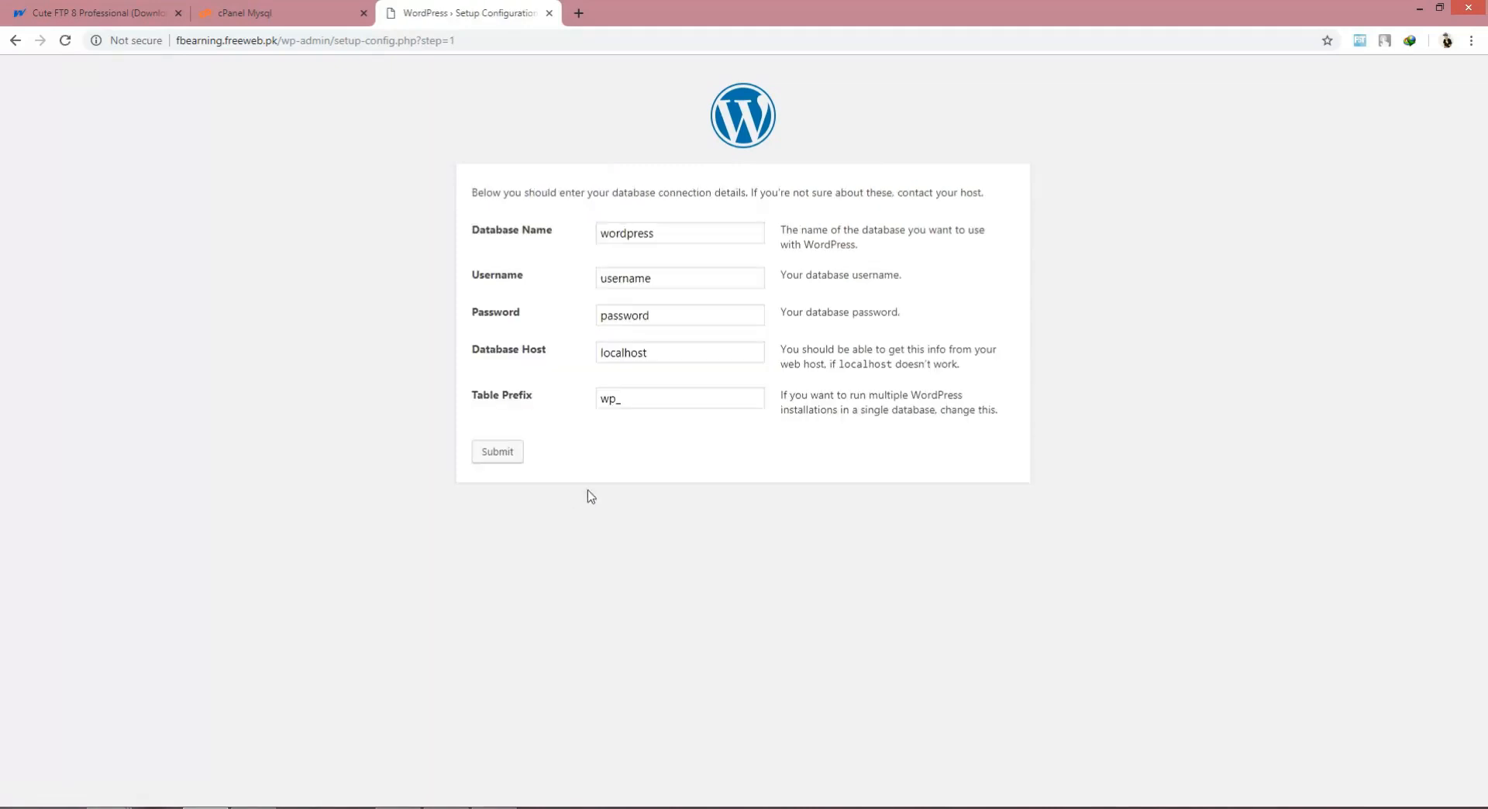
Select the default values in the database connection form's fields
{"action": "double_click", "coordinate": [676, 237]}
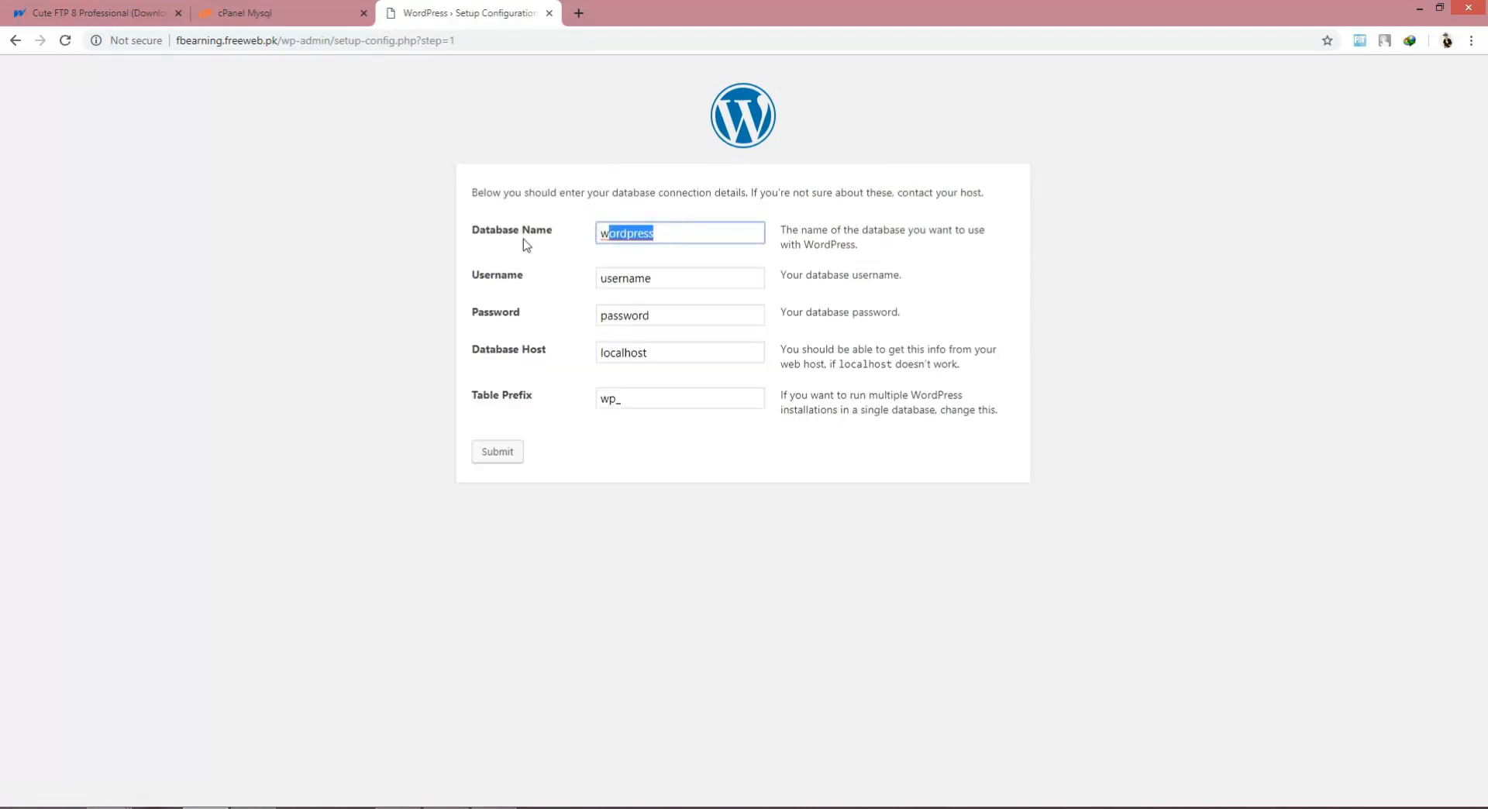
{"action": "double_click", "coordinate": [469, 233]}
{"action": "left_click_drag", "start_coordinate": [524, 276], "coordinate": [475, 325]}
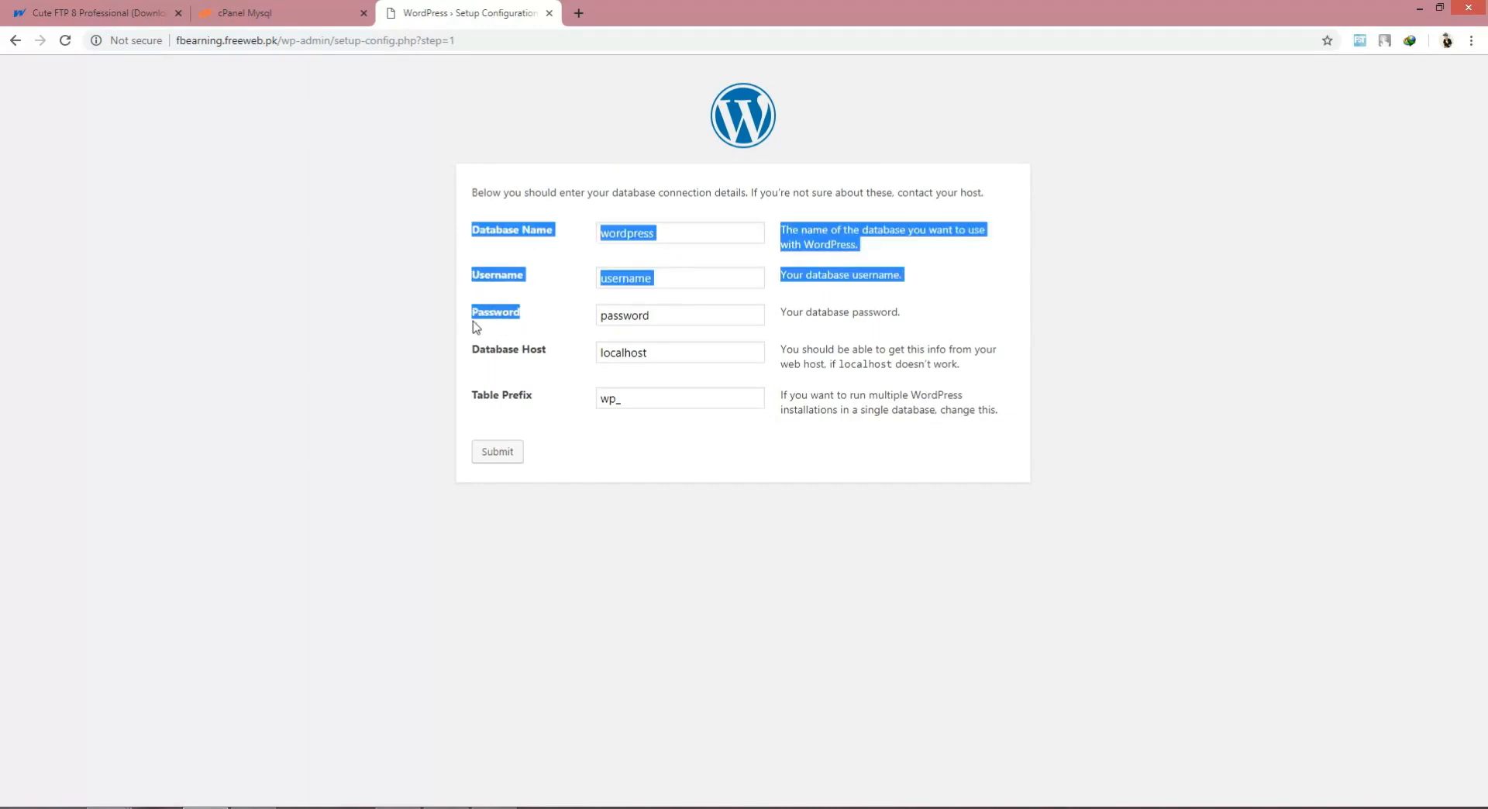
{"action": "left_click", "coordinate": [546, 356]}
{"action": "left_click_drag", "start_coordinate": [547, 360], "coordinate": [468, 359]}
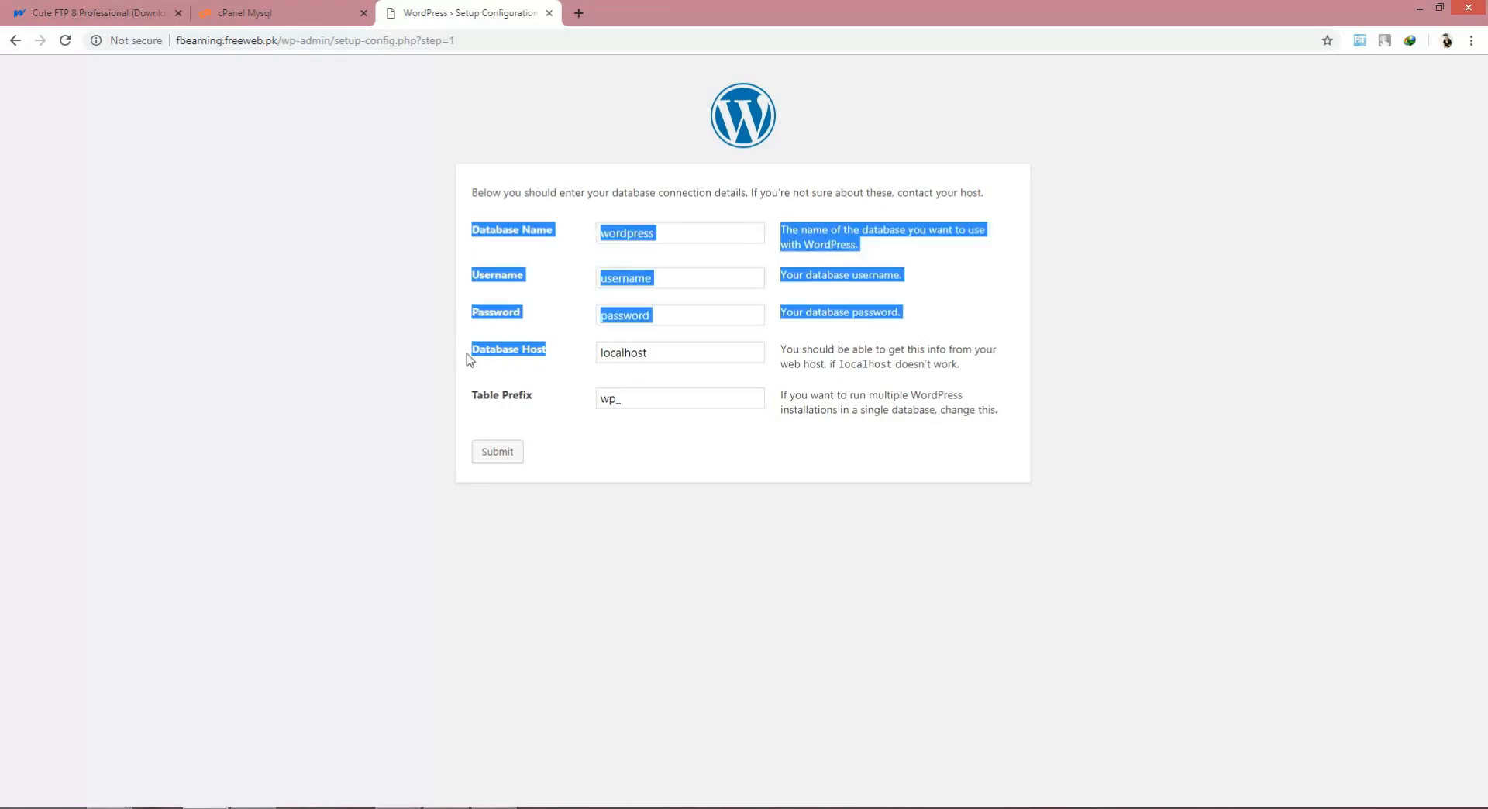
Copy the MySQL database name from the Word table into Database Name
{"action": "left_click", "coordinate": [548, 405]}
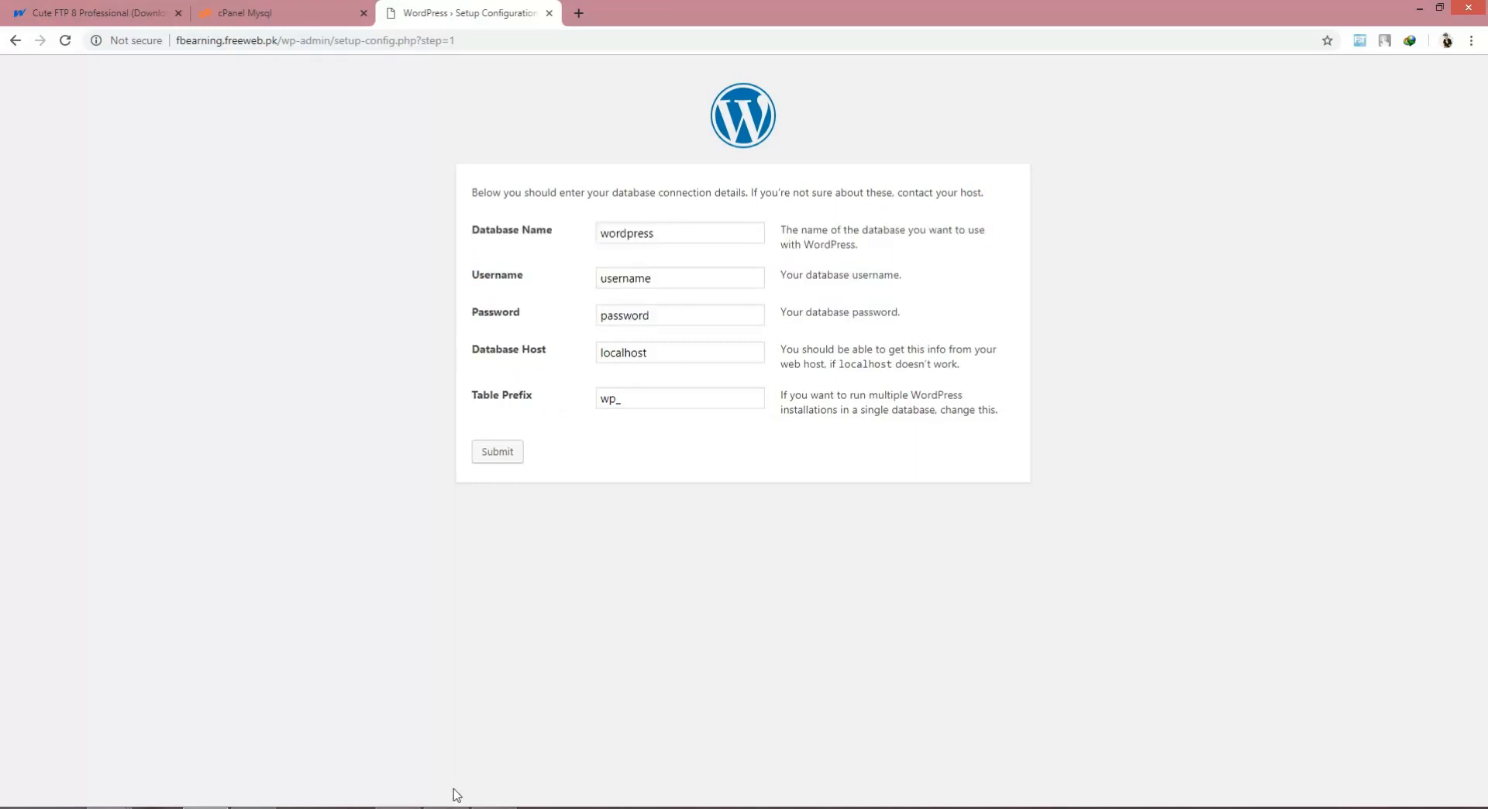
{"action": "left_click", "coordinate": [398, 808]}
{"action": "scroll", "coordinate": [708, 443], "scroll_direction": "down", "scroll_amount": 1}
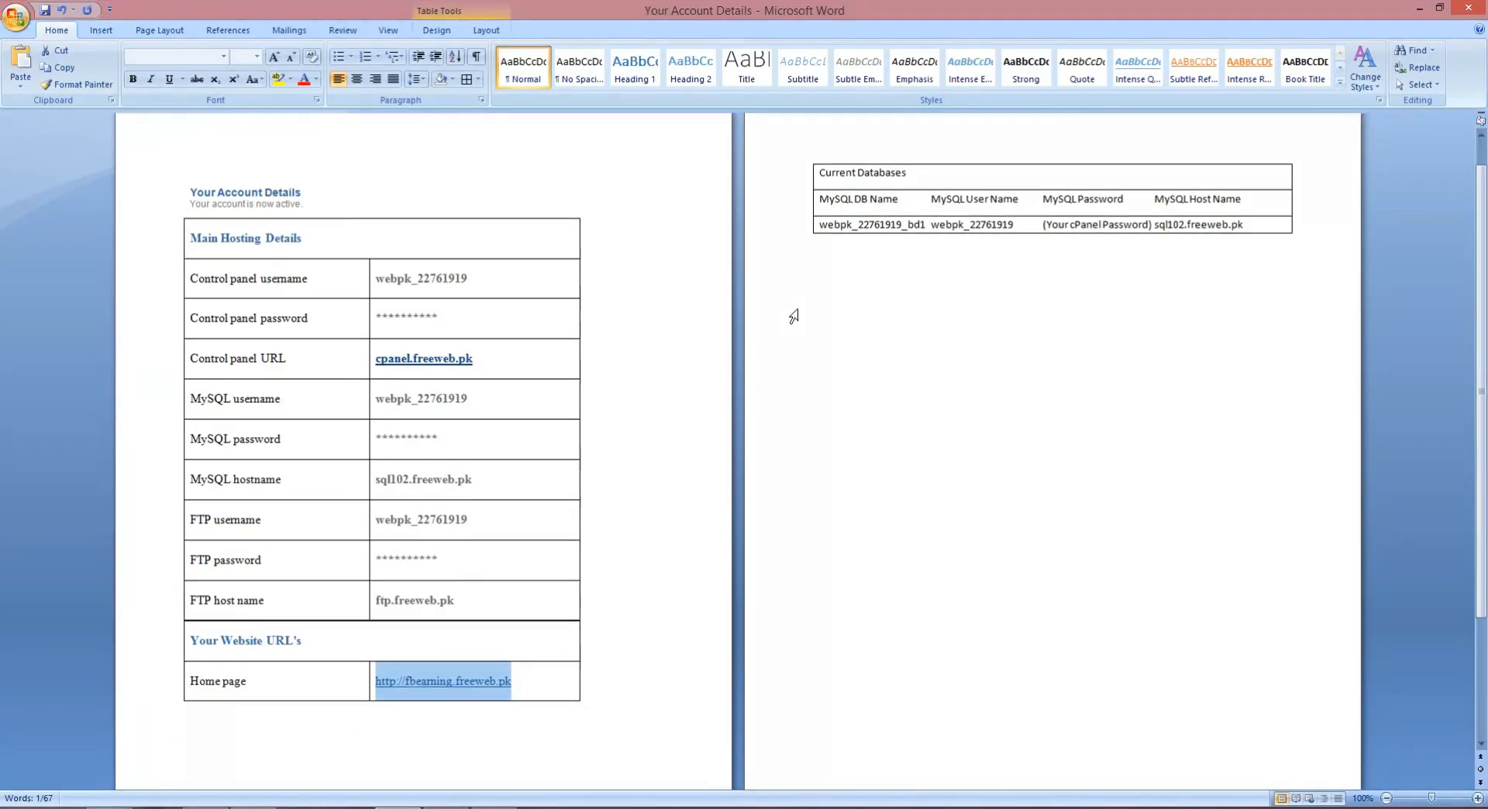
{"action": "left_click_drag", "start_coordinate": [929, 226], "coordinate": [820, 225]}
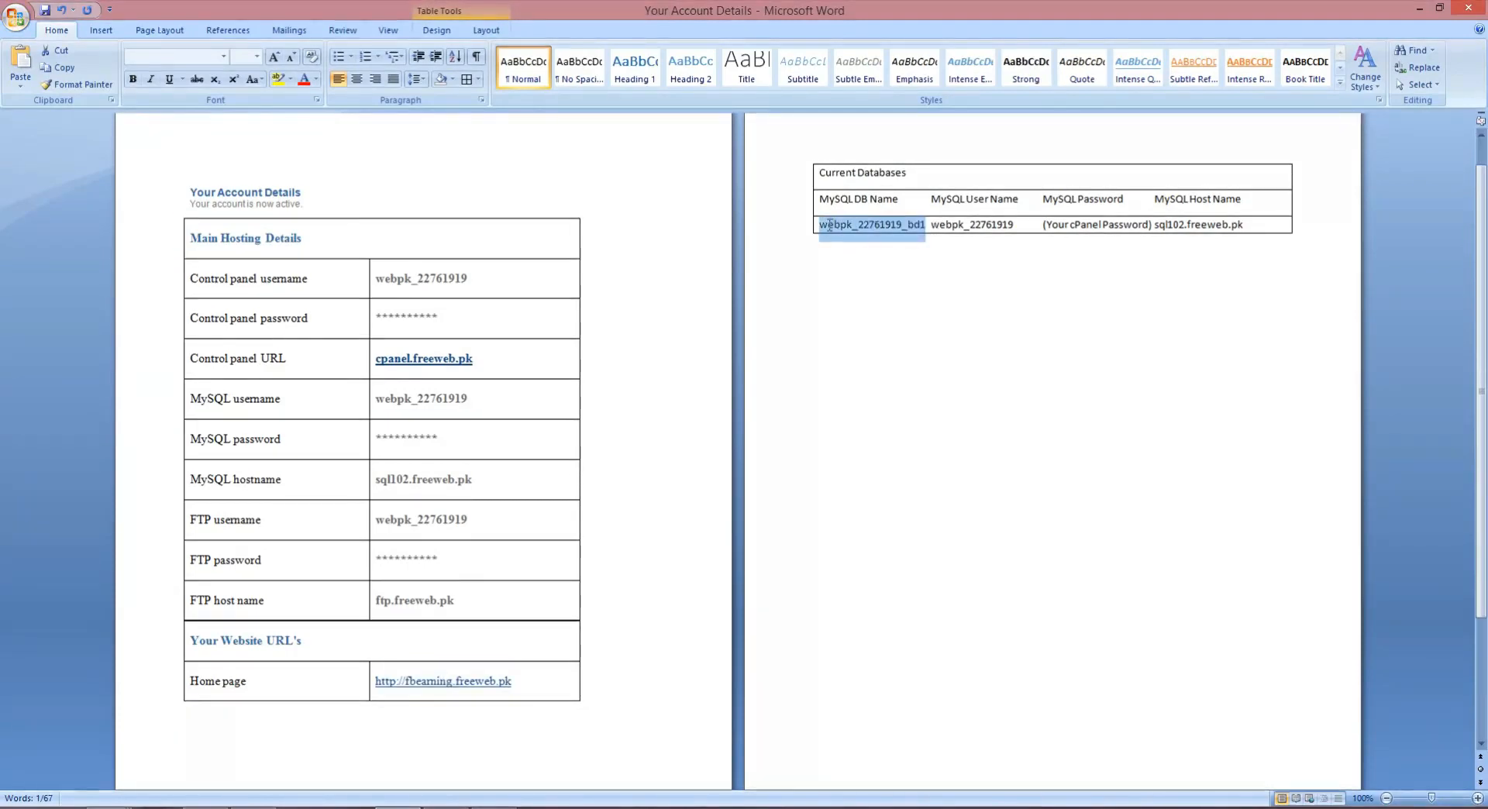
{"action": "right_click", "coordinate": [833, 224]}
{"action": "left_click", "coordinate": [874, 251]}
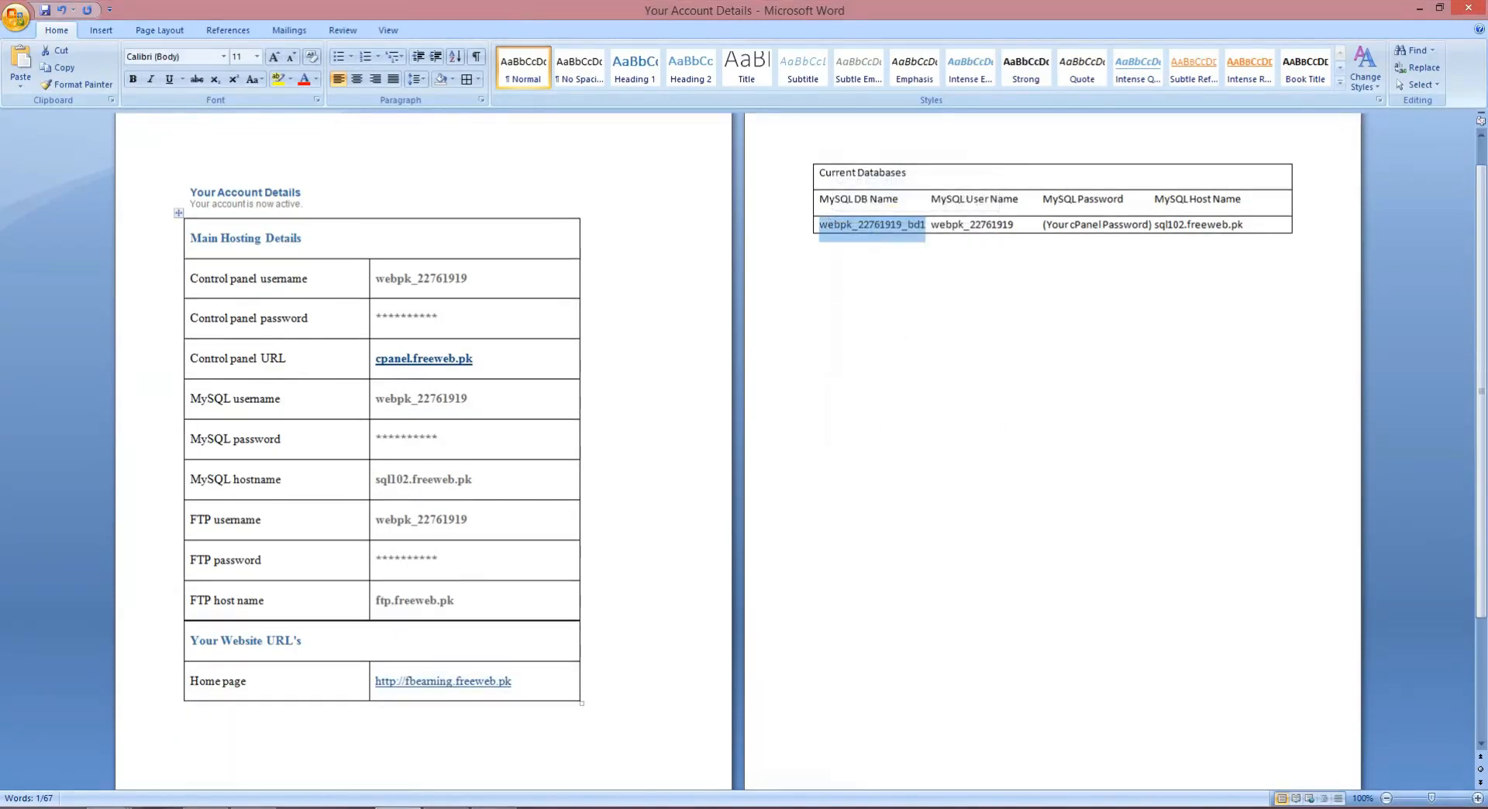
{"action": "left_click", "coordinate": [402, 808]}
{"action": "left_click_drag", "start_coordinate": [656, 234], "coordinate": [488, 240]}
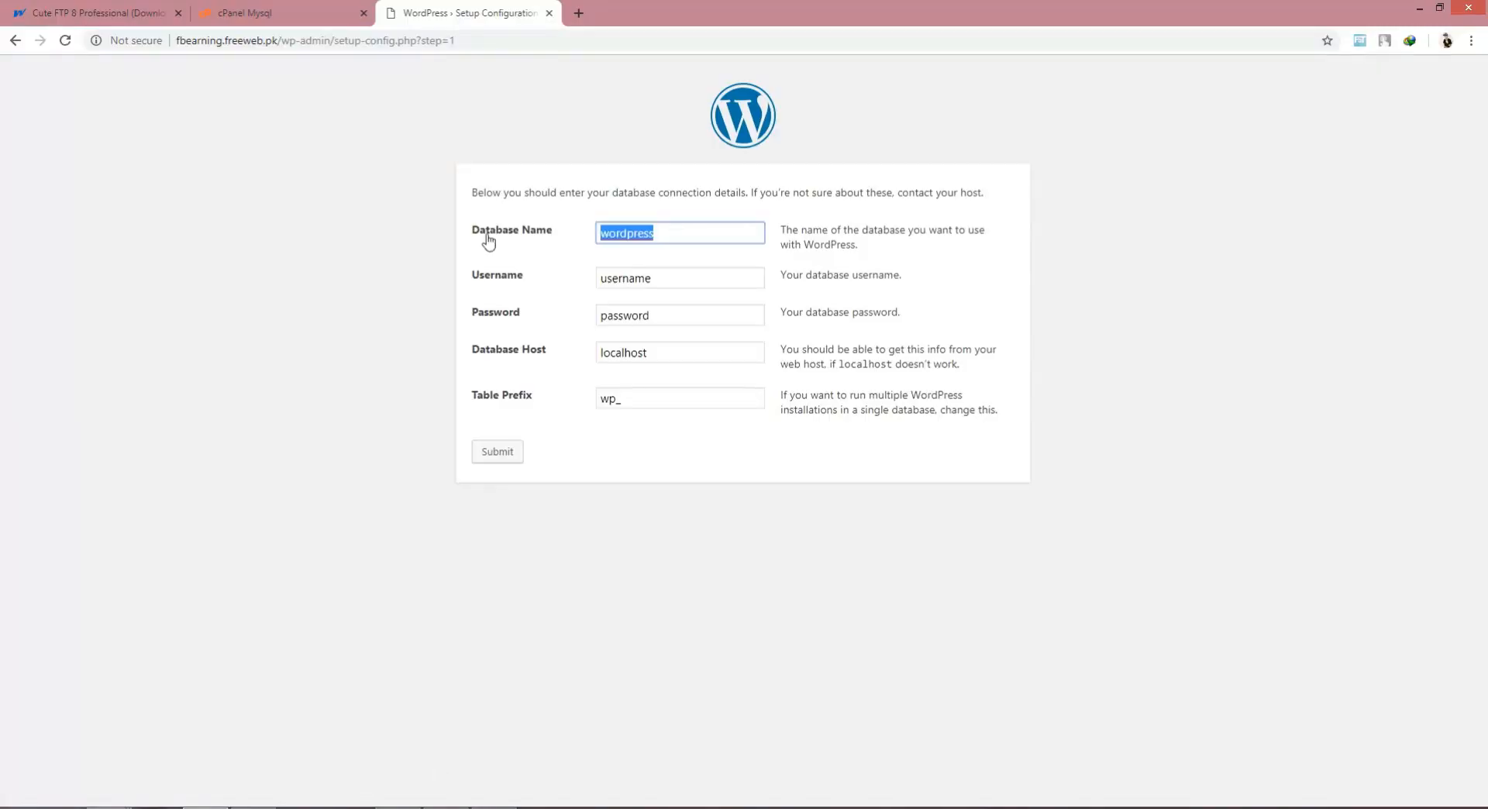
{"action": "key", "text": "ctrl+v"}
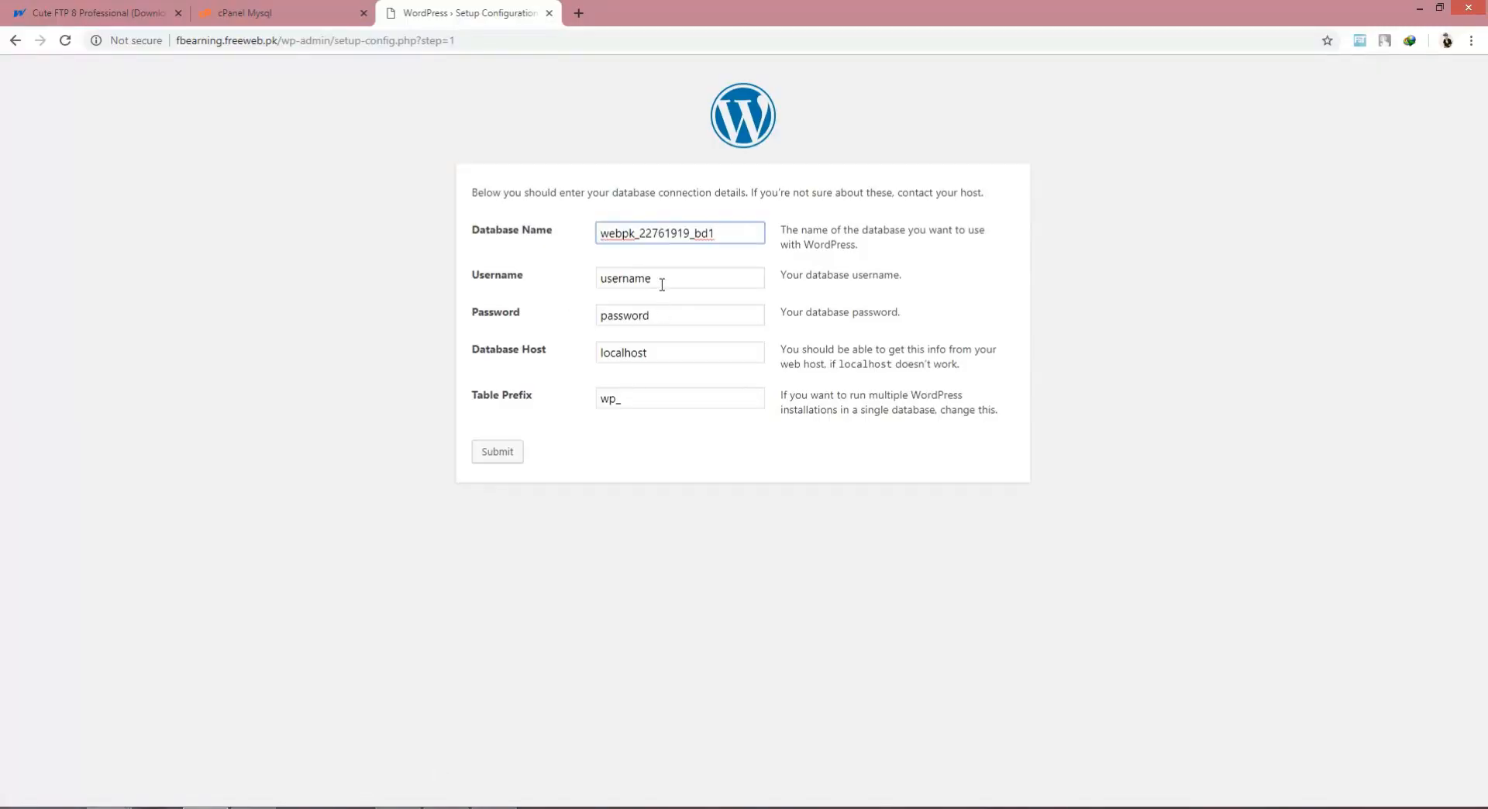
Paste the MySQL user name into Username and clear the default Password value
{"action": "left_click_drag", "start_coordinate": [671, 279], "coordinate": [548, 289]}
{"action": "left_click", "coordinate": [496, 804]}
{"action": "left_click", "coordinate": [495, 807]}
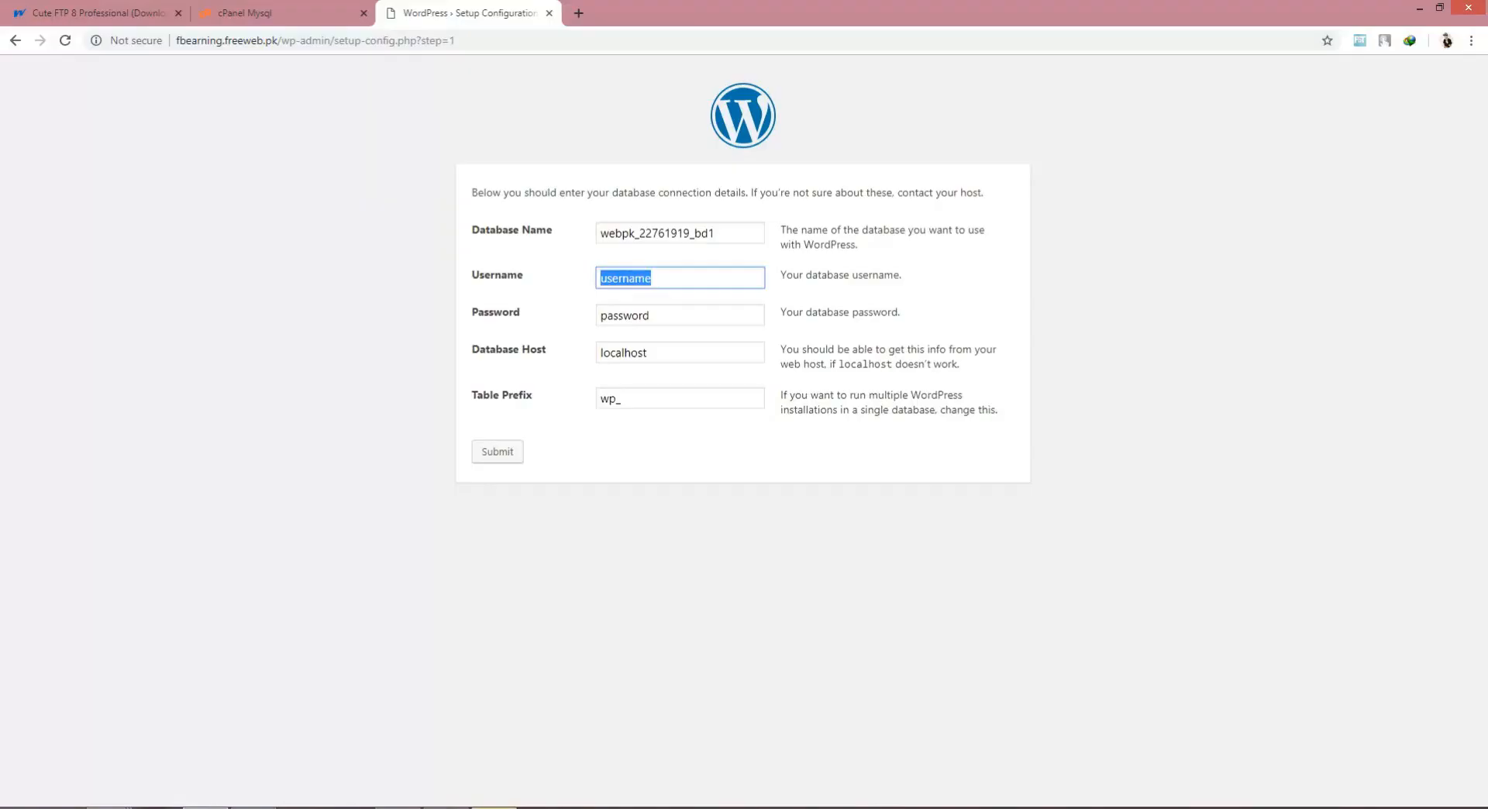
{"action": "left_click", "coordinate": [399, 807]}
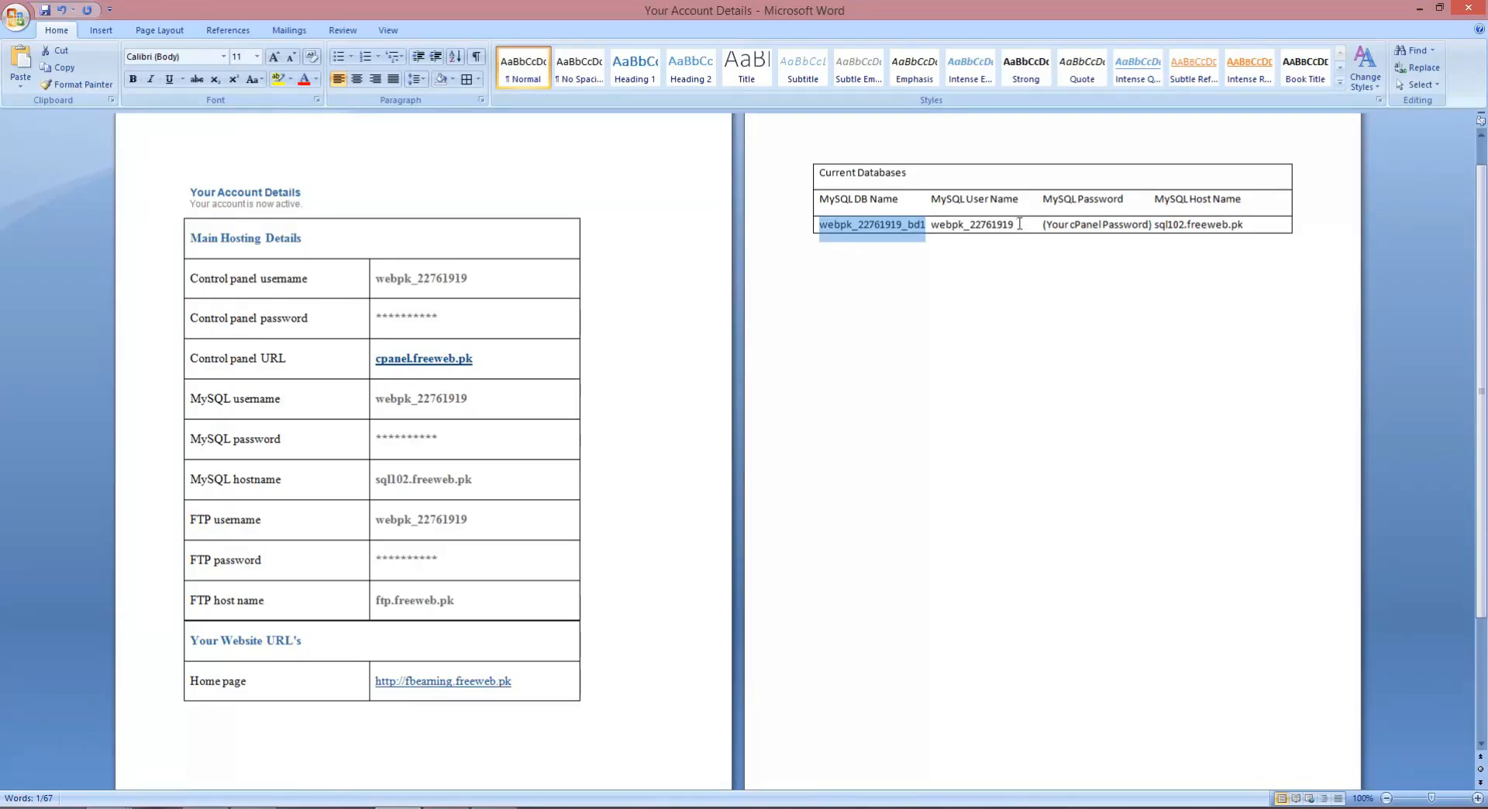
{"action": "double_click", "coordinate": [948, 225]}
{"action": "right_click", "coordinate": [949, 226]}
{"action": "left_click", "coordinate": [979, 250]}
{"action": "left_click", "coordinate": [399, 806]}
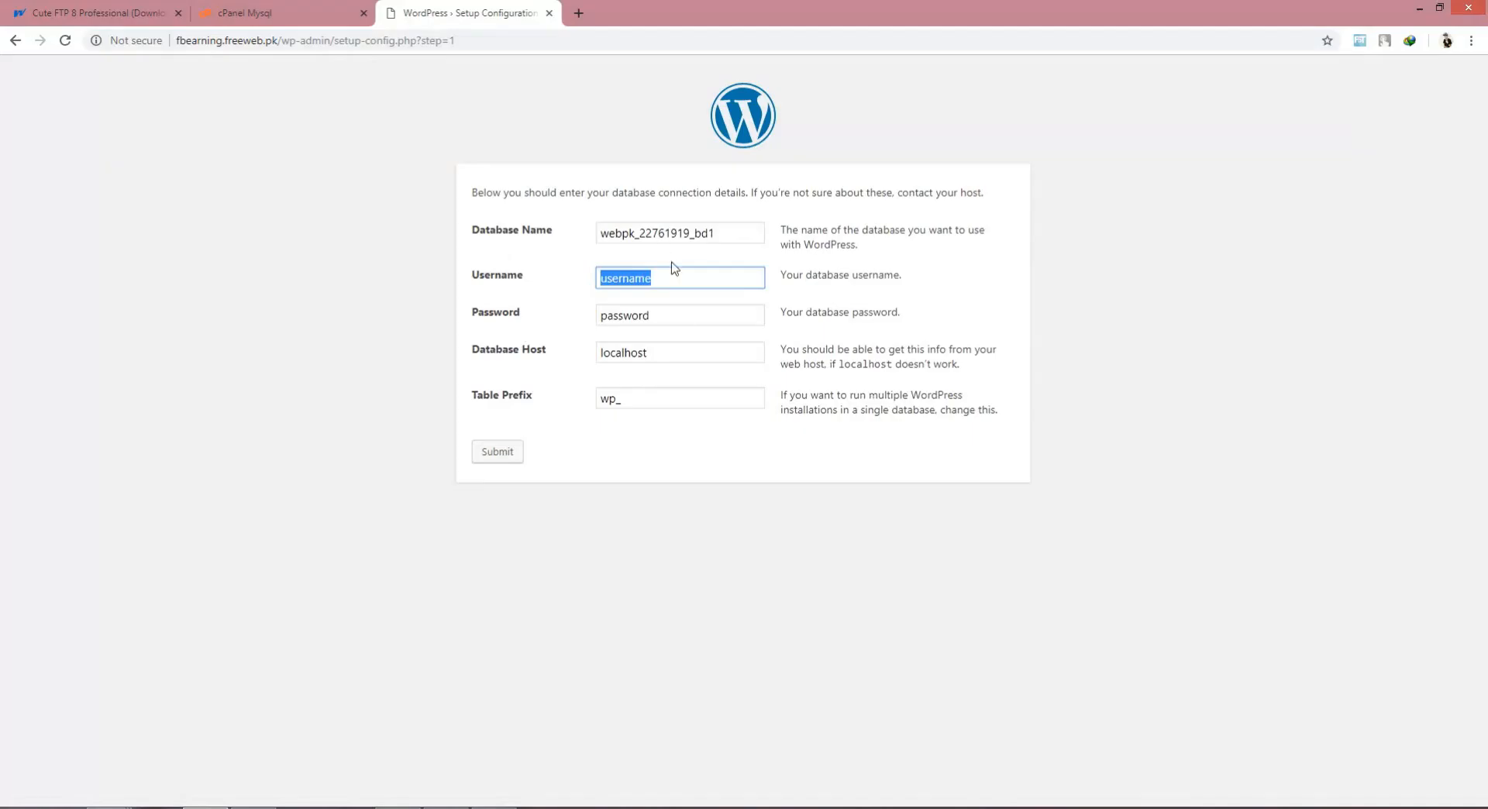
{"action": "key", "text": "ctrl+v"}
{"action": "double_click", "coordinate": [672, 316]}
{"action": "key", "text": "BackSpace"}
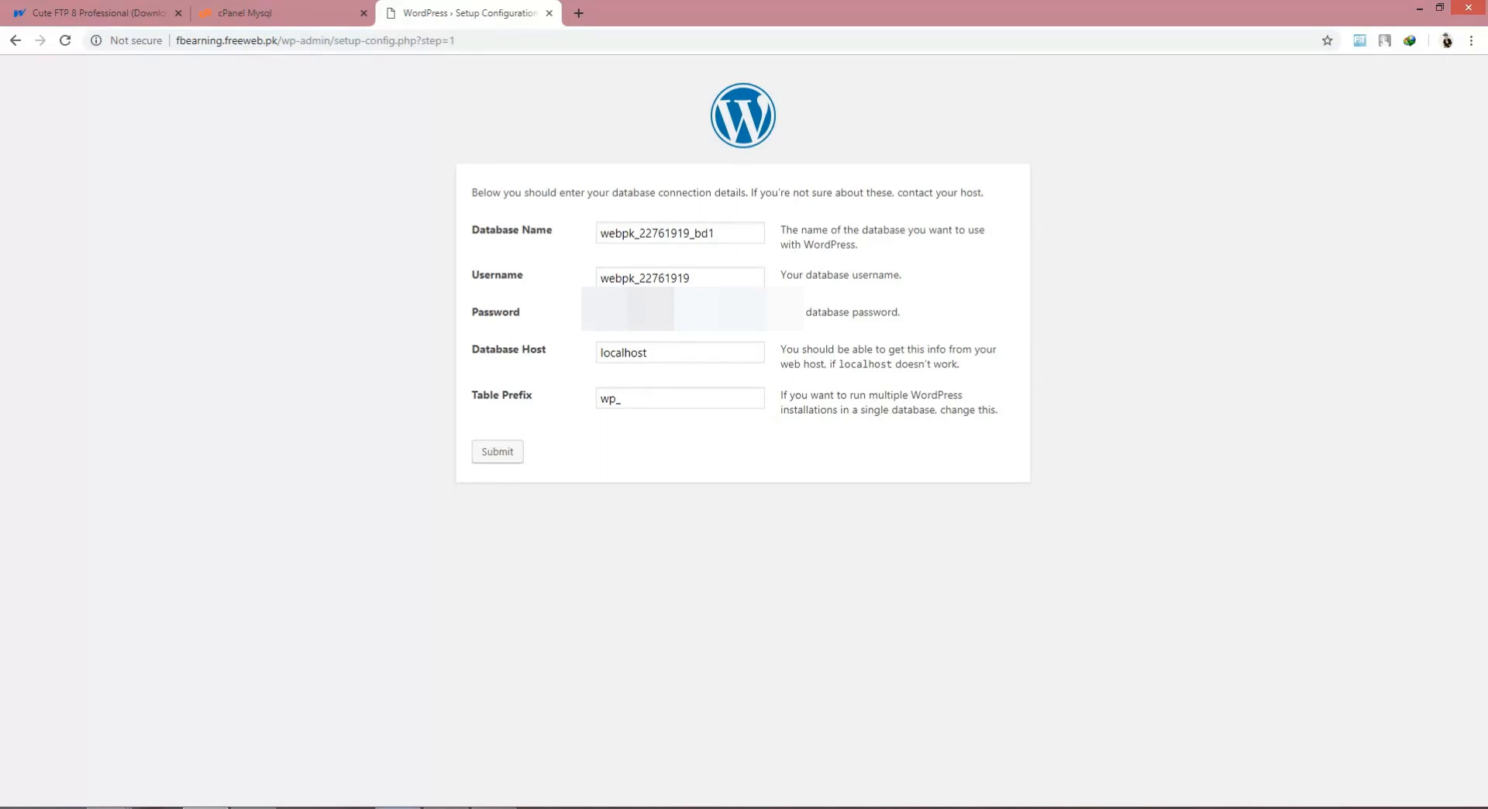
Copy the MySQL host sql102.freeweb.pk from the account details into Database Host
{"action": "left_click", "coordinate": [397, 736]}
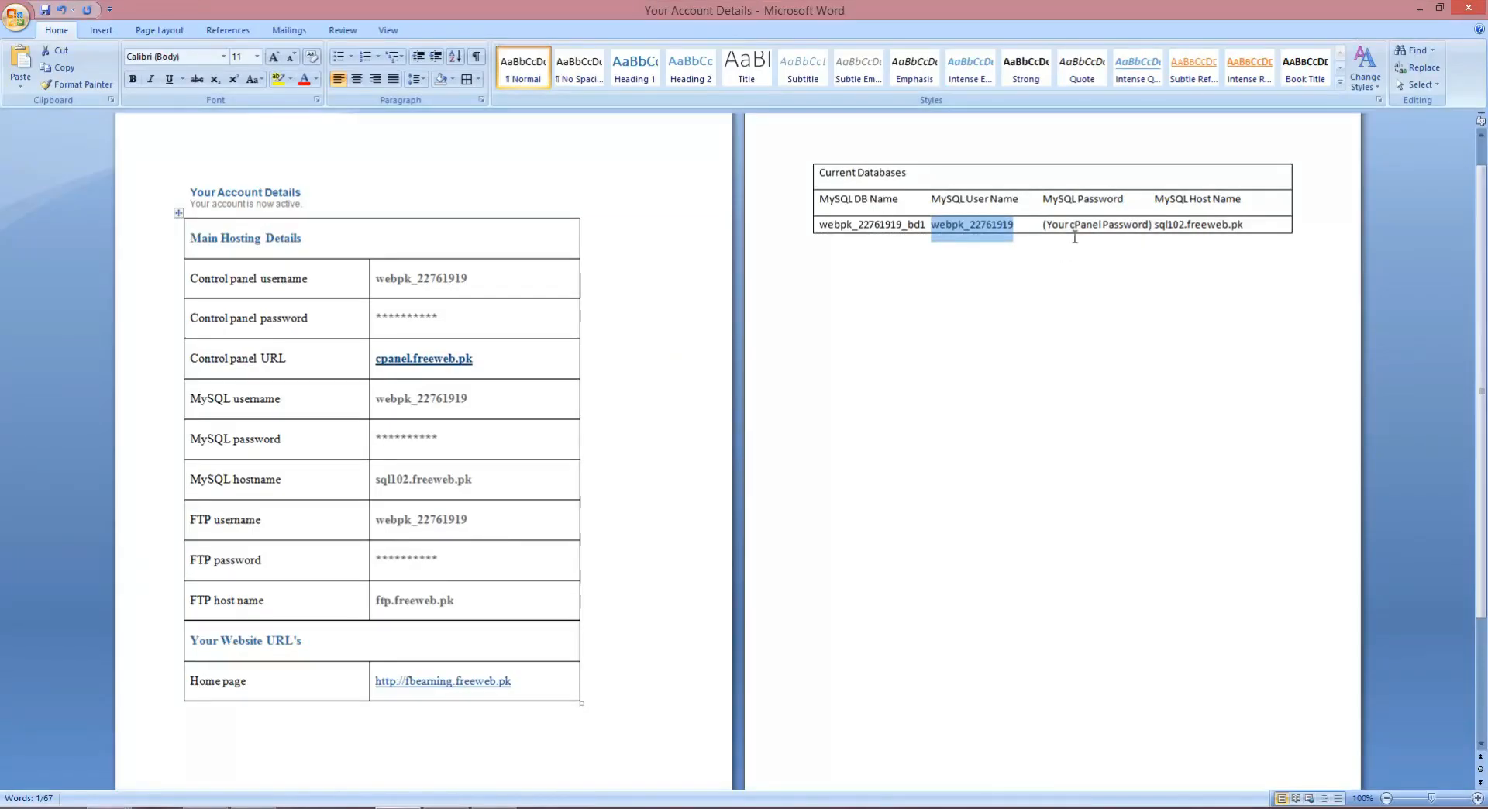
{"action": "left_click_drag", "start_coordinate": [1244, 225], "coordinate": [1168, 230]}
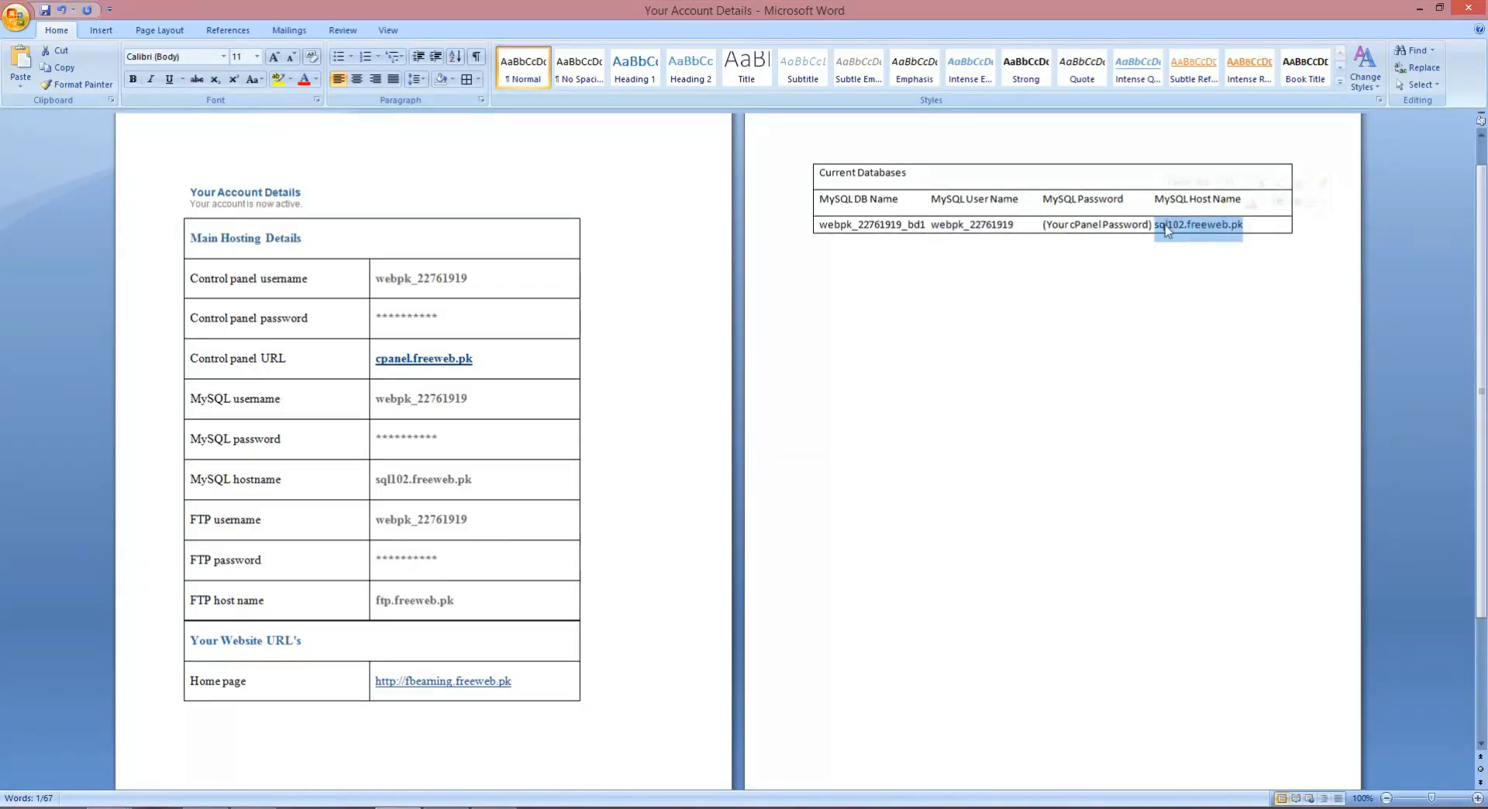
{"action": "right_click", "coordinate": [1168, 230]}
{"action": "left_click", "coordinate": [1194, 256]}
{"action": "left_click", "coordinate": [206, 808]}
{"action": "left_click_drag", "start_coordinate": [680, 351], "coordinate": [542, 355]}
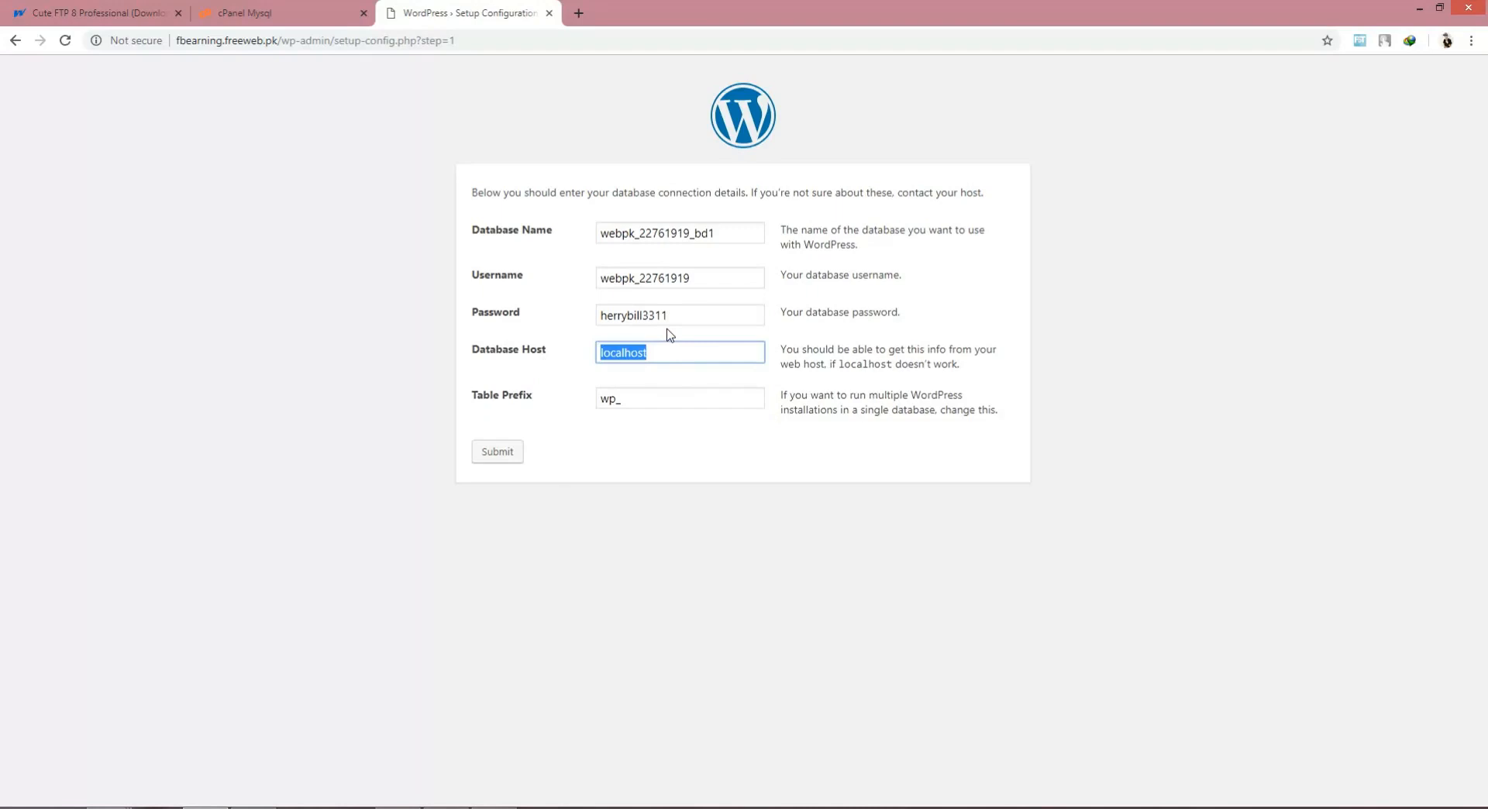
{"action": "key", "text": "ctrl+v"}
Set the table prefix to wp_1 and submit the database connection details
{"action": "left_click", "coordinate": [648, 404]}
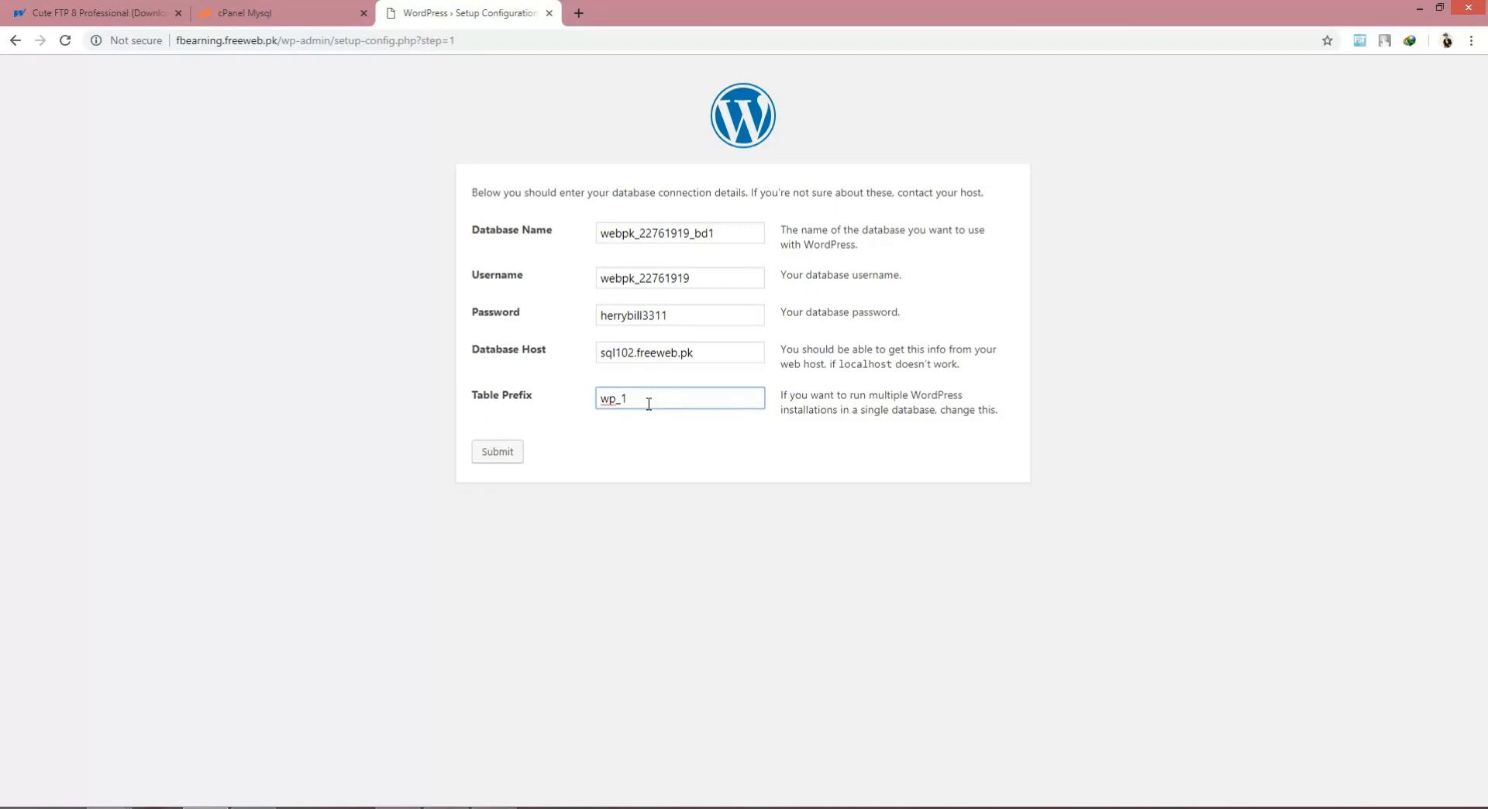
{"action": "key", "text": "Tab"}
{"action": "key", "text": "Return"}
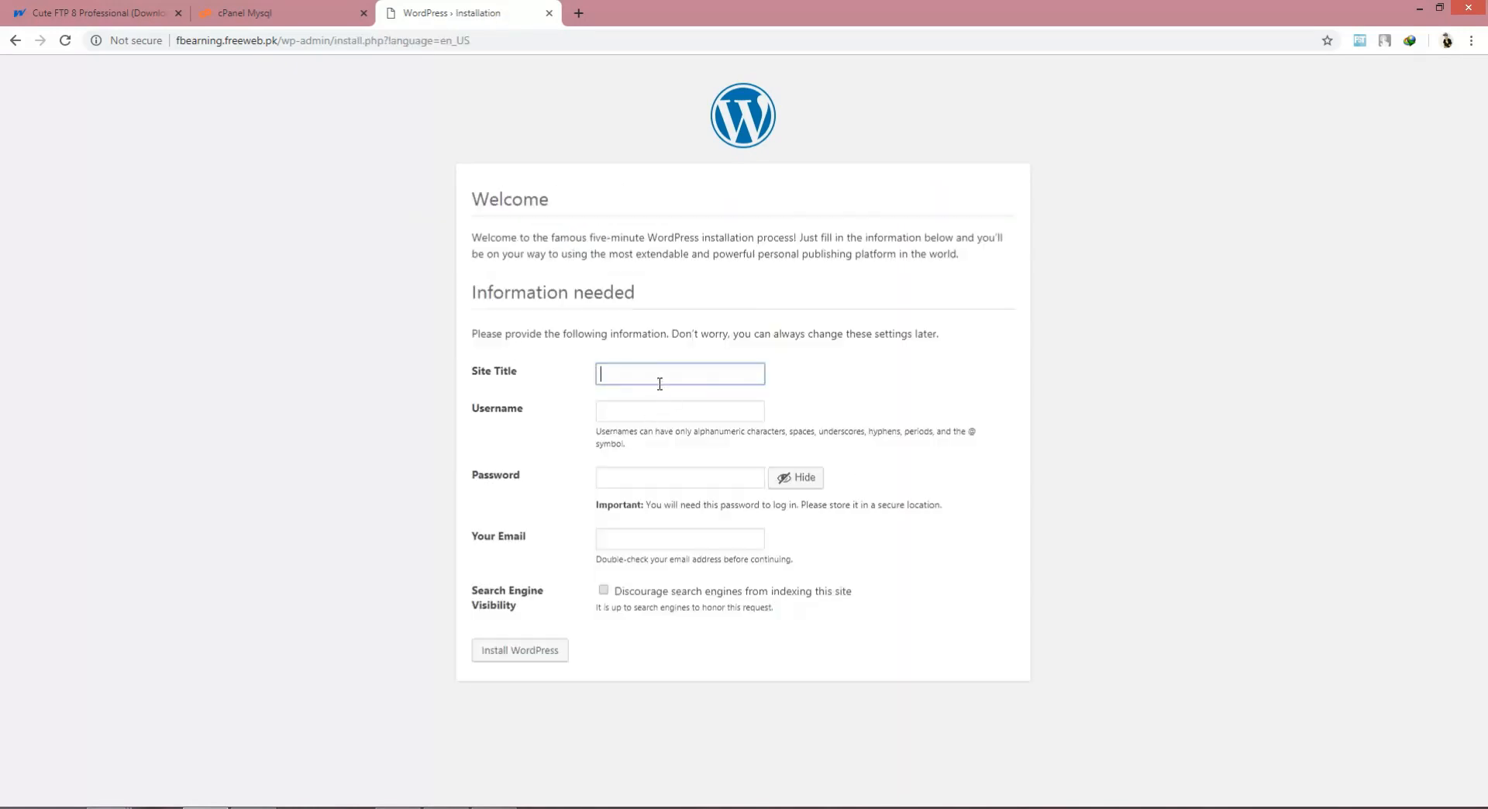
Enter herrybill as the Site Title
{"action": "left_click_drag", "start_coordinate": [469, 371], "coordinate": [539, 373]}
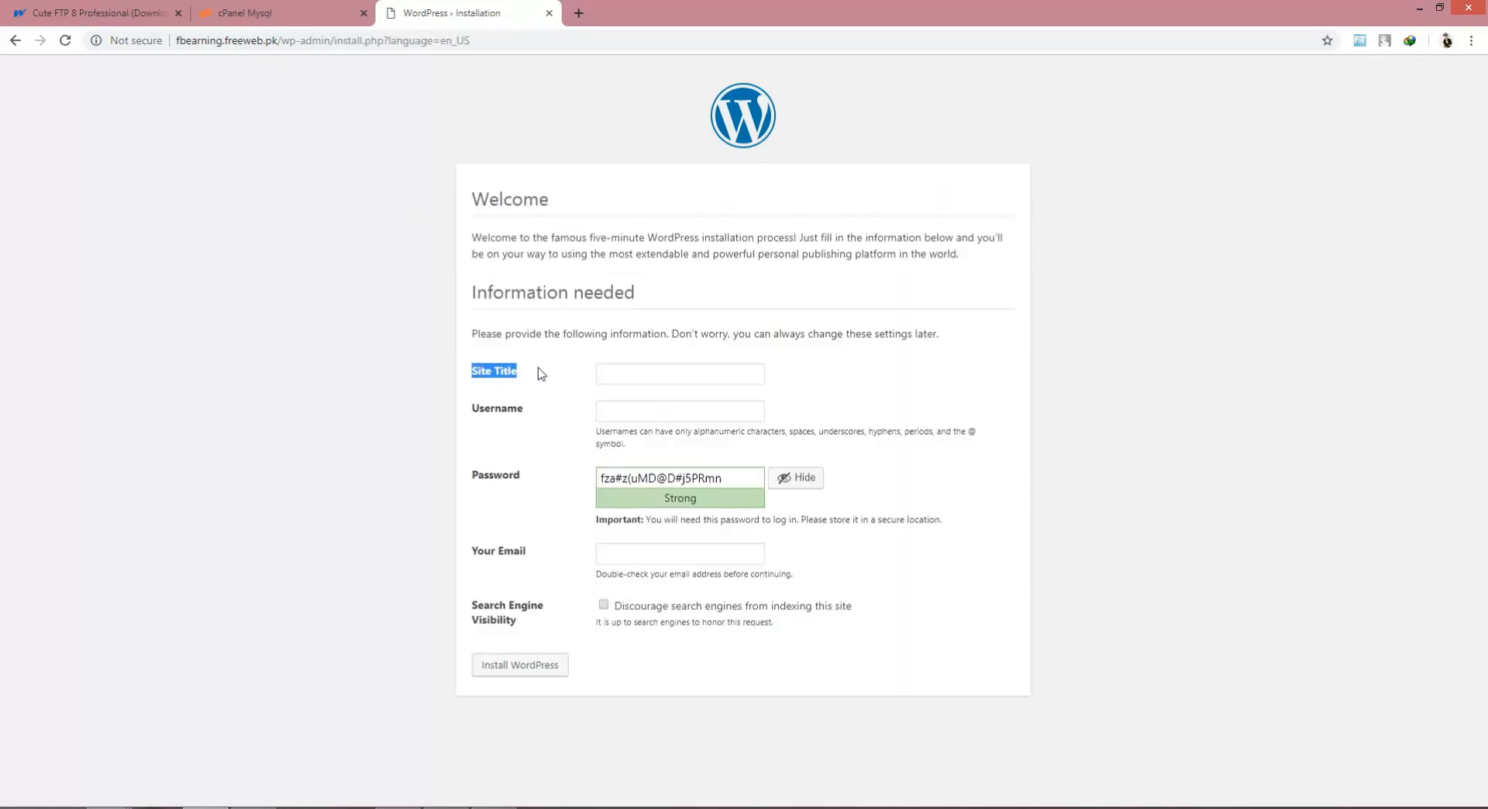
{"action": "left_click", "coordinate": [538, 378]}
{"action": "left_click_drag", "start_coordinate": [559, 207], "coordinate": [469, 208]}
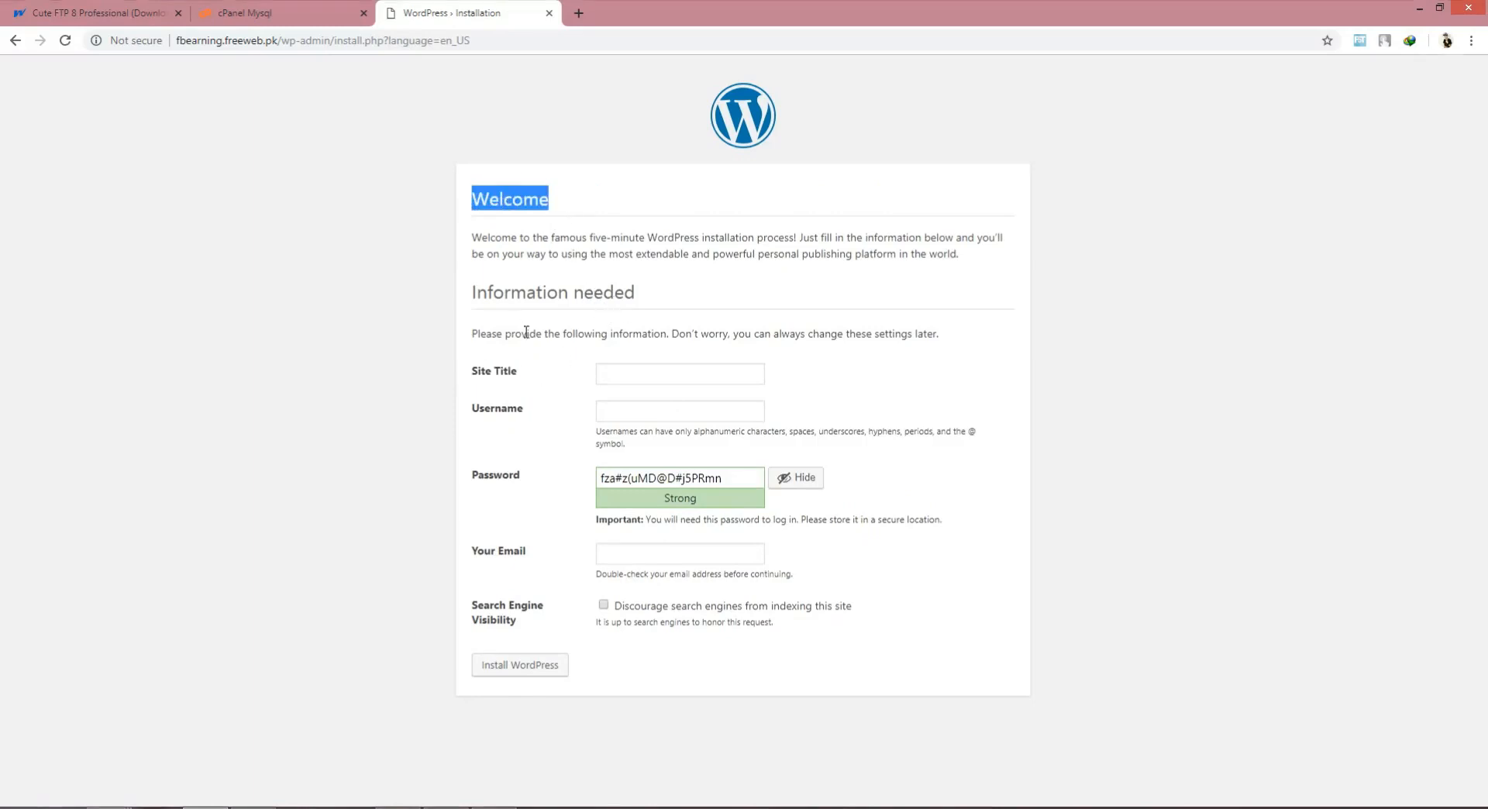
{"action": "left_click", "coordinate": [535, 370]}
{"action": "left_click", "coordinate": [639, 369]}
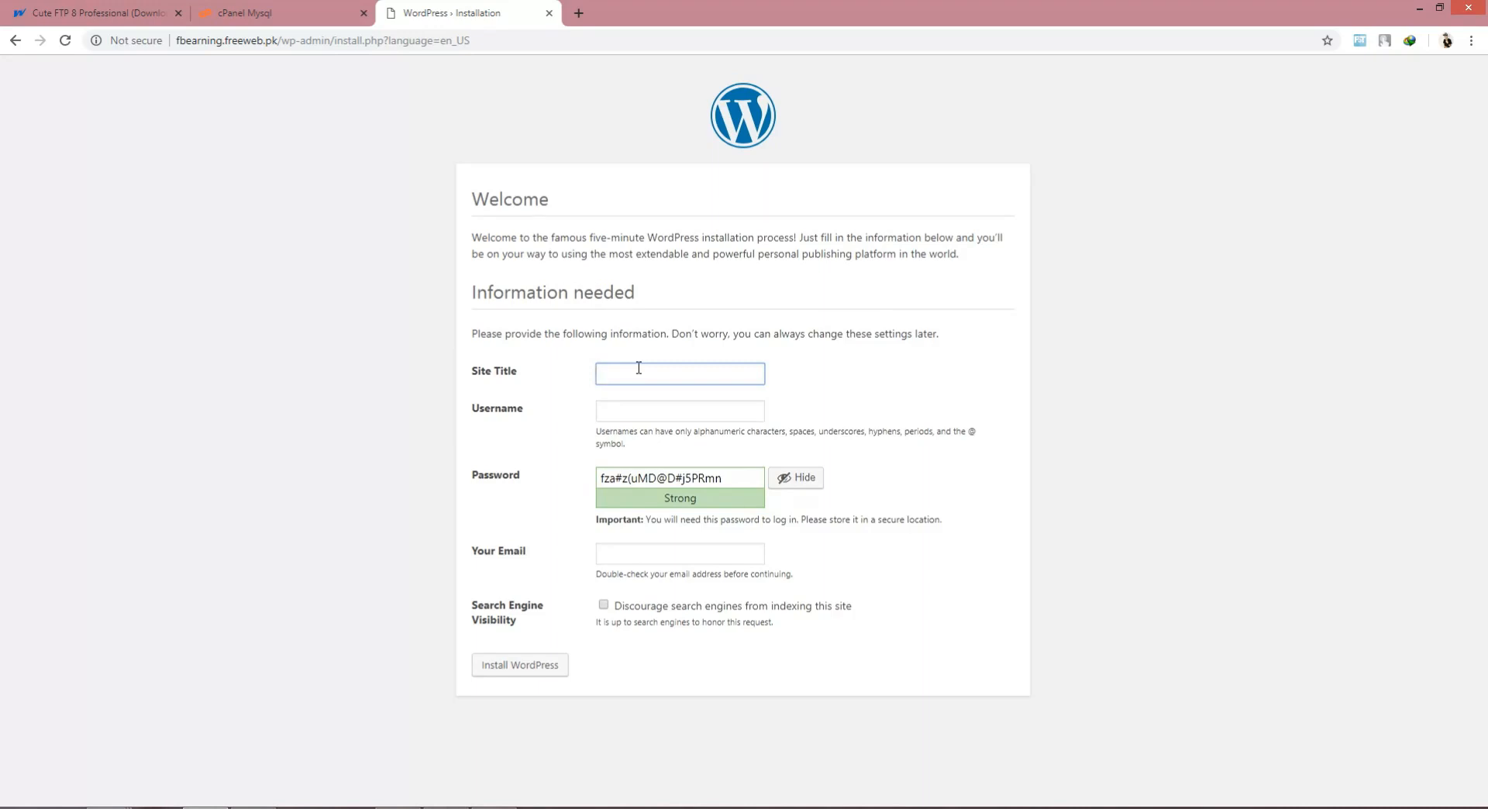
{"action": "type", "text": "herrybill"}
Enter the admin username and dismiss Chrome's saved-password suggestions
{"action": "left_click", "coordinate": [623, 405]}
{"action": "type", "text": "h"}
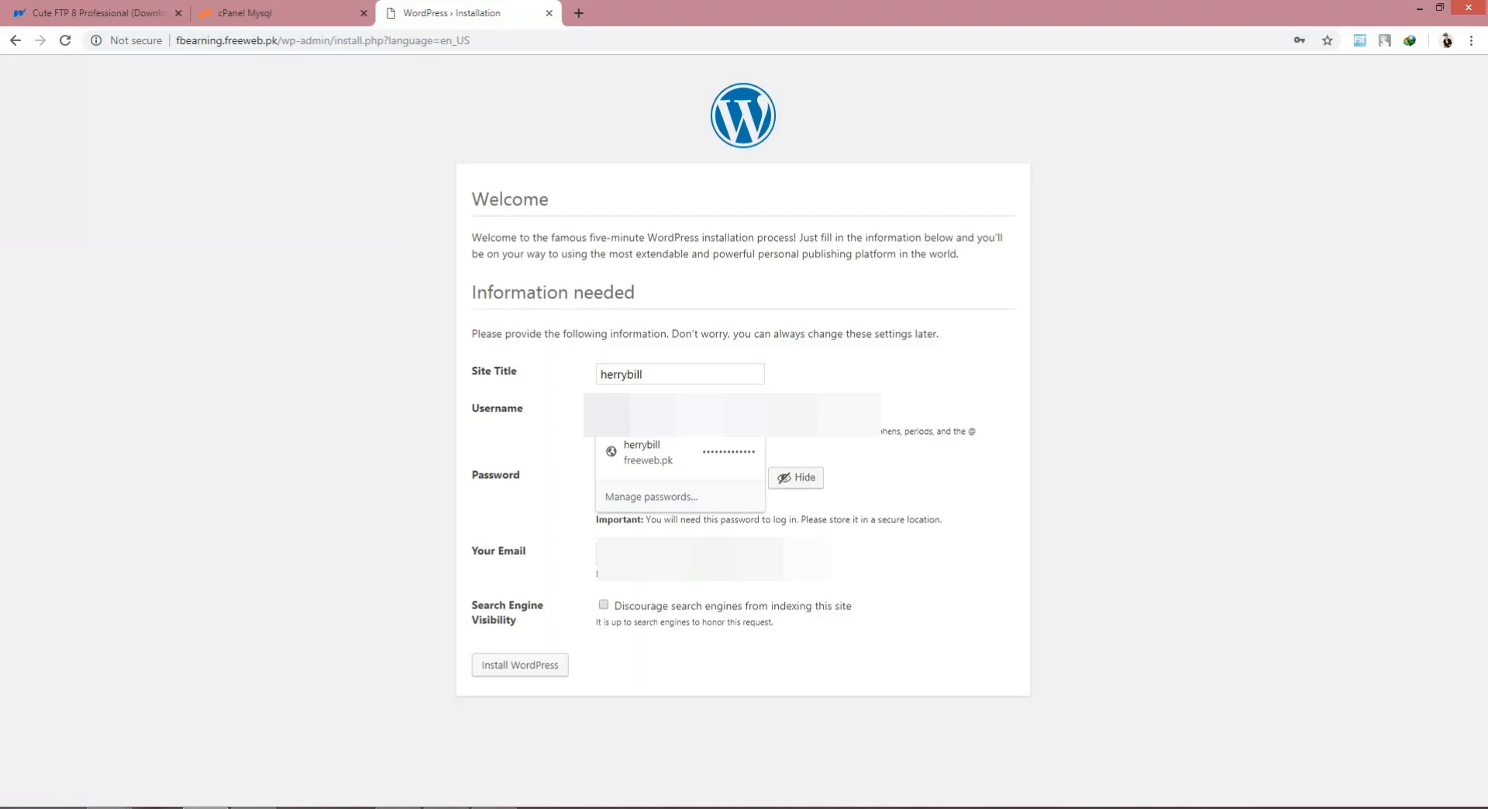
{"action": "left_click", "coordinate": [529, 446]}
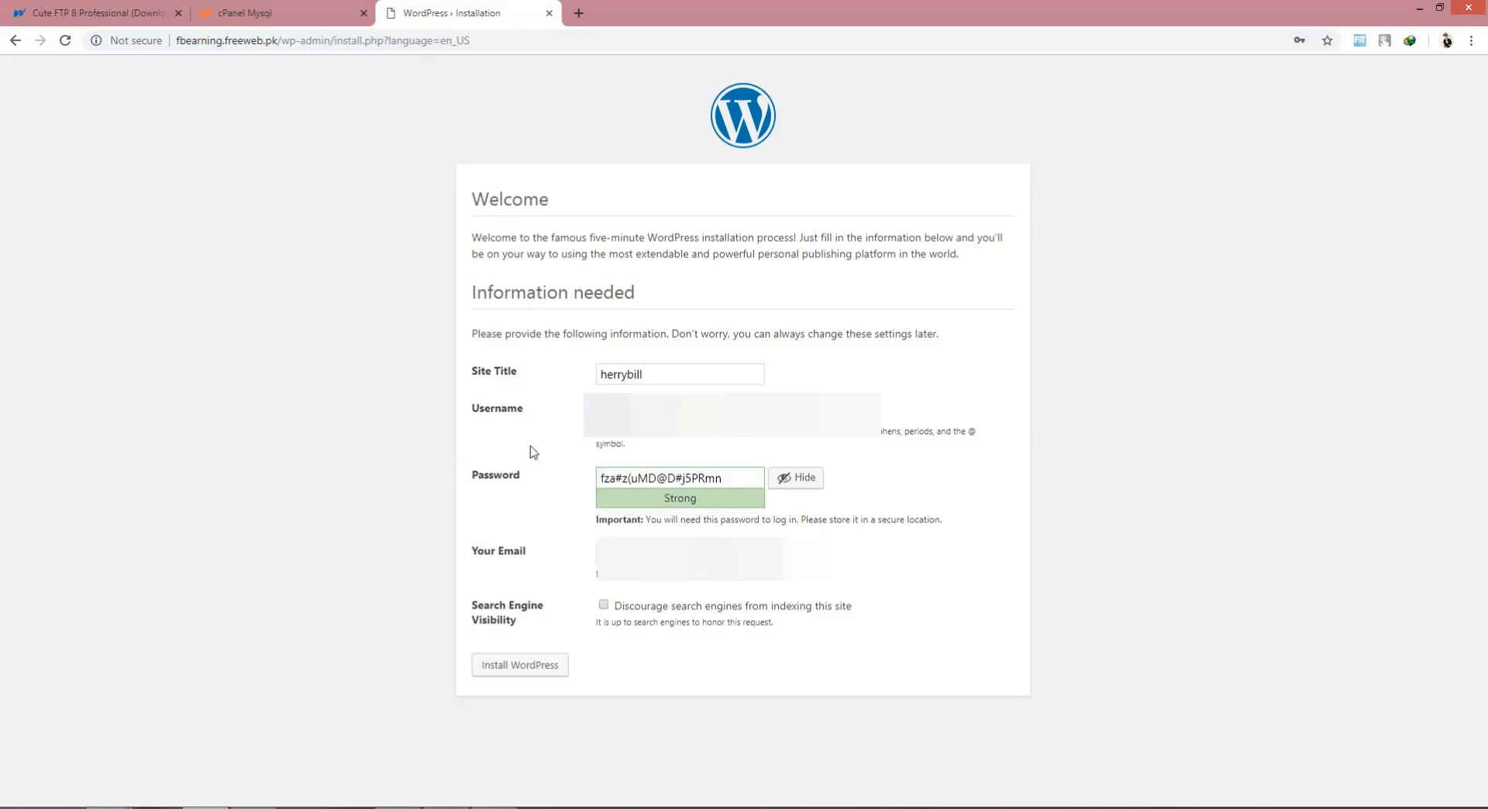
{"action": "left_click_drag", "start_coordinate": [535, 416], "coordinate": [471, 415]}
{"action": "left_click", "coordinate": [496, 427]}
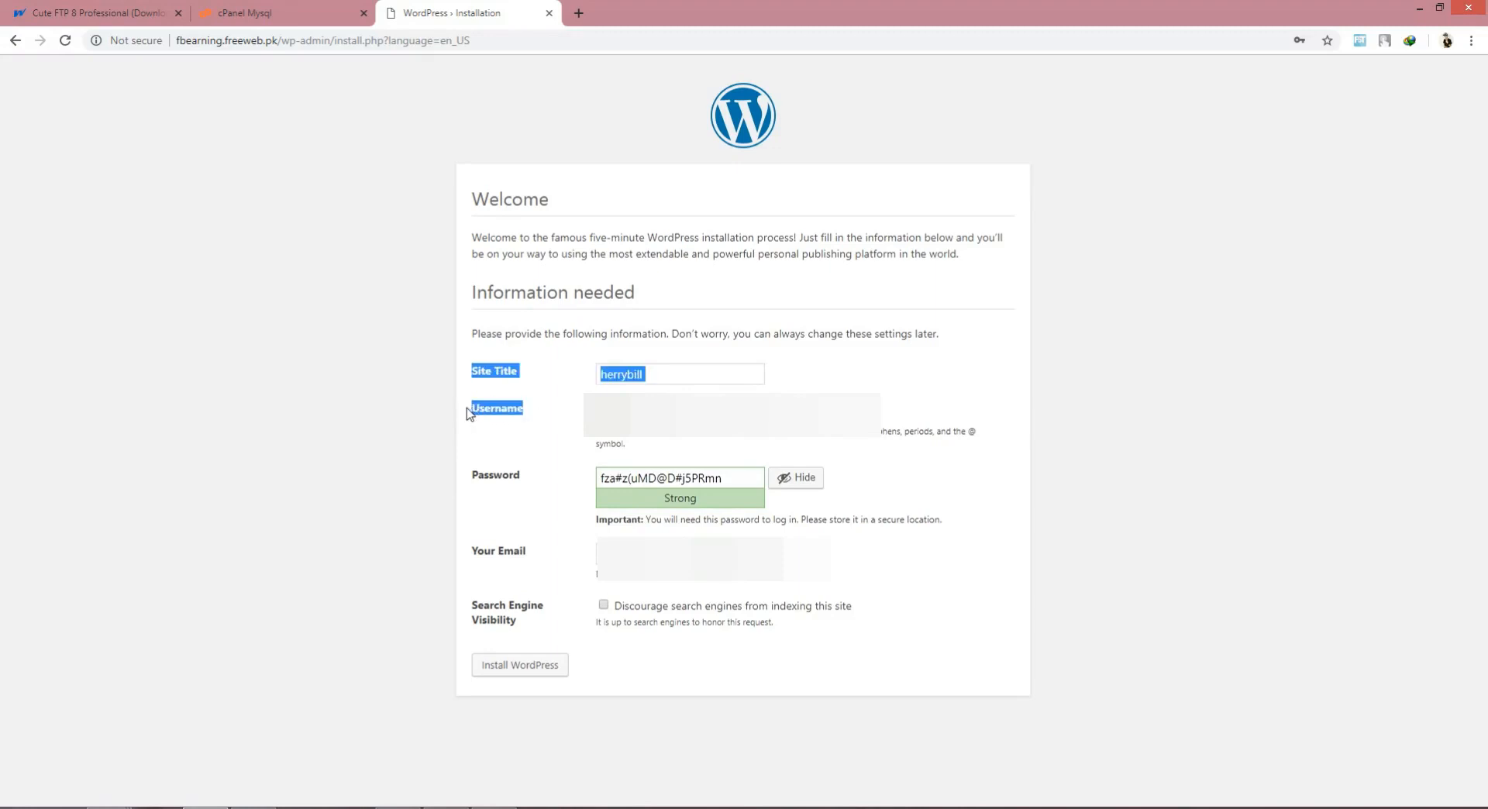
{"action": "left_click", "coordinate": [519, 426]}
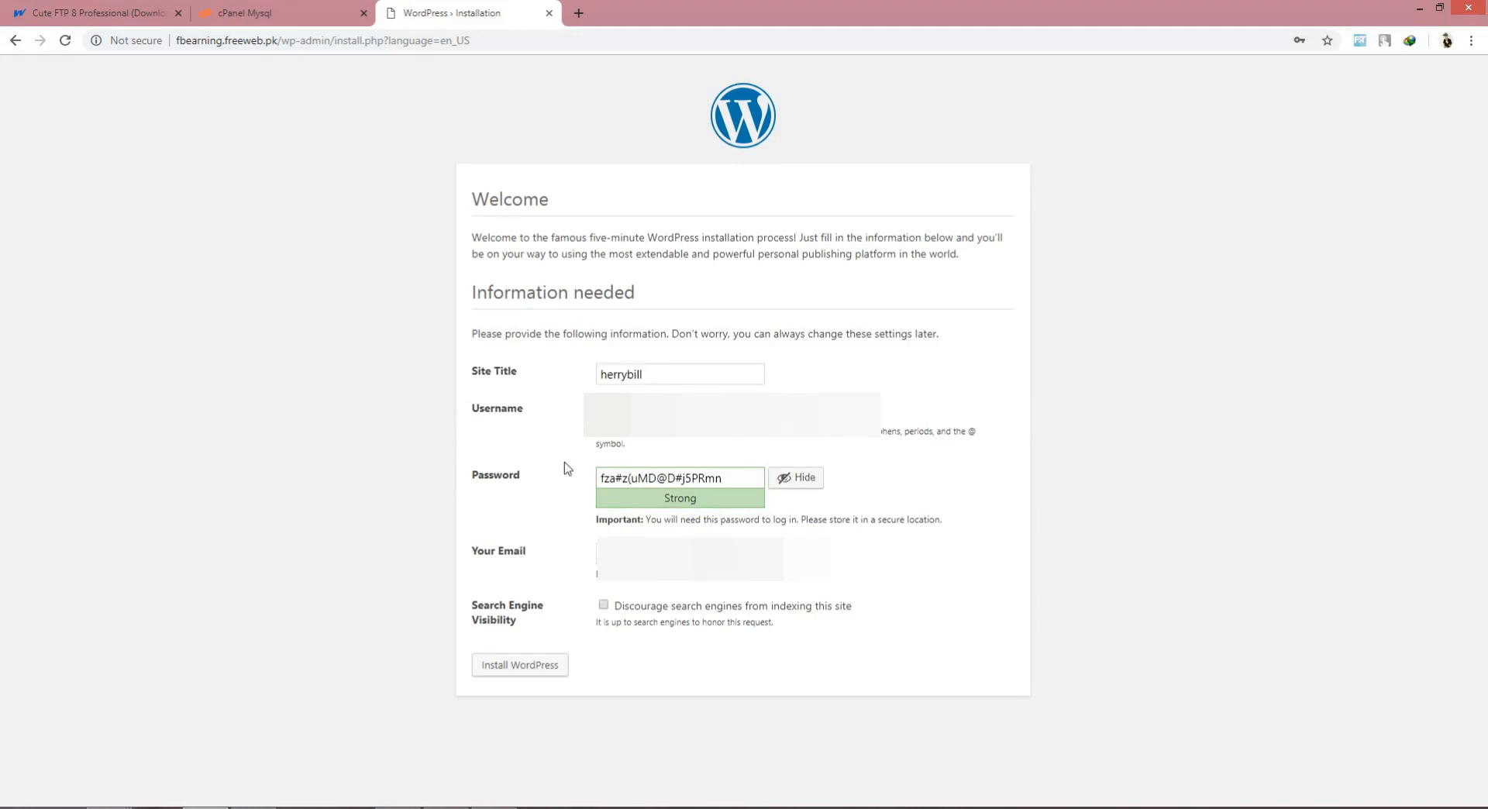
Replace the suggested strong password with your own admin password, masked
{"action": "left_click_drag", "start_coordinate": [728, 482], "coordinate": [538, 478]}
{"action": "key", "text": "BackSpace"}
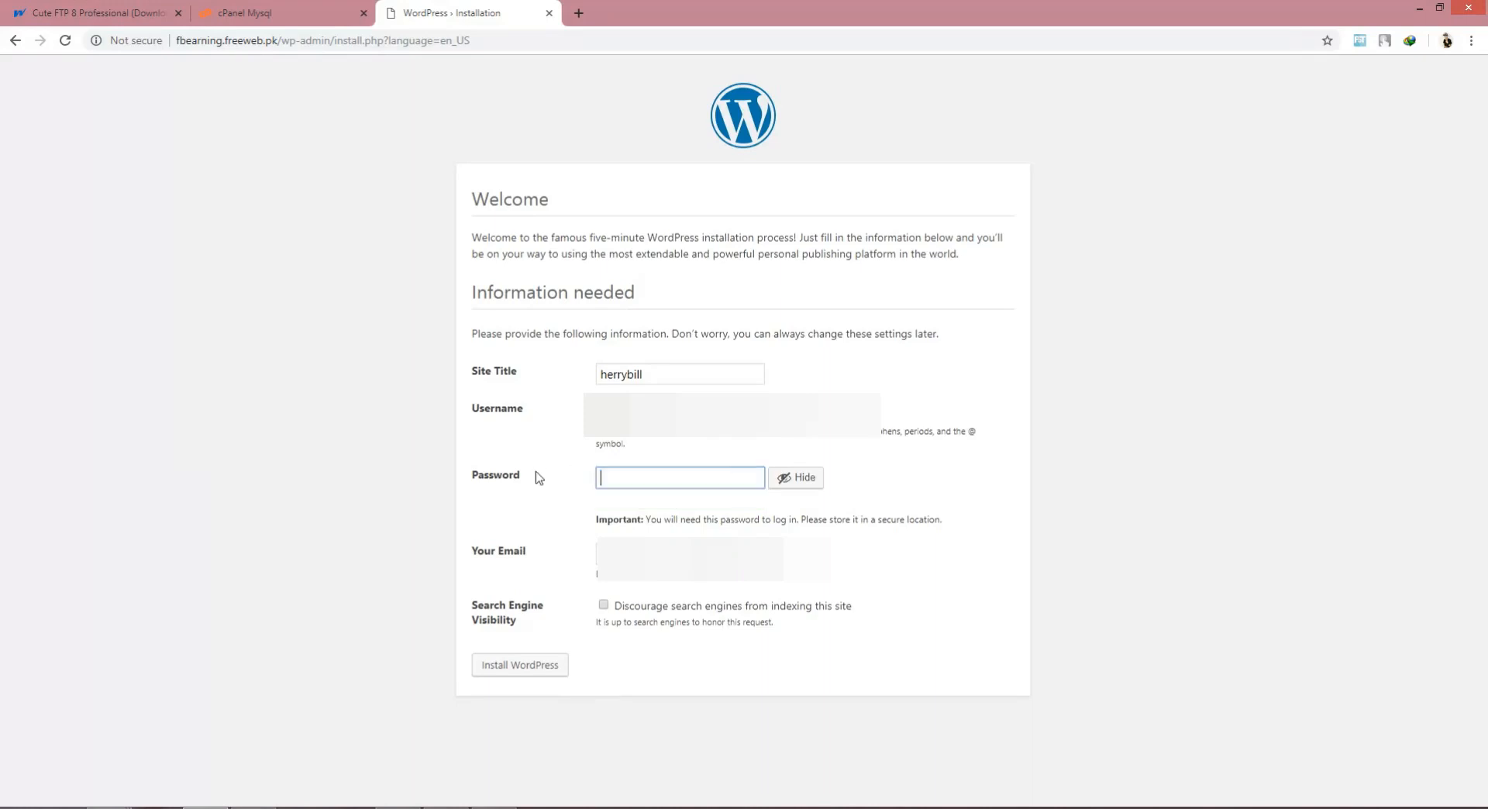
{"action": "type", "text": "h"}
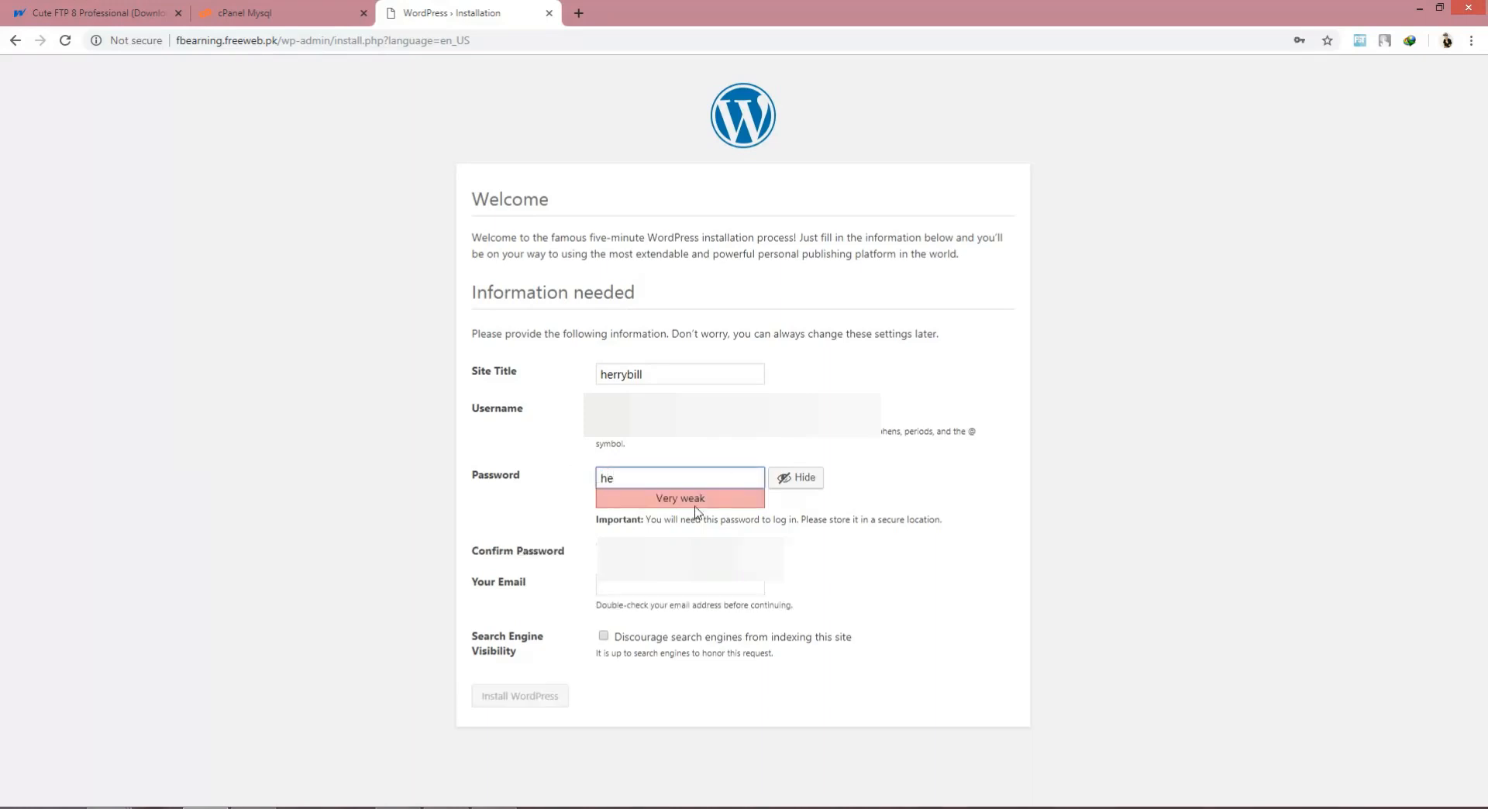
{"action": "key", "text": "BackSpace"}
{"action": "left_click", "coordinate": [795, 478]}
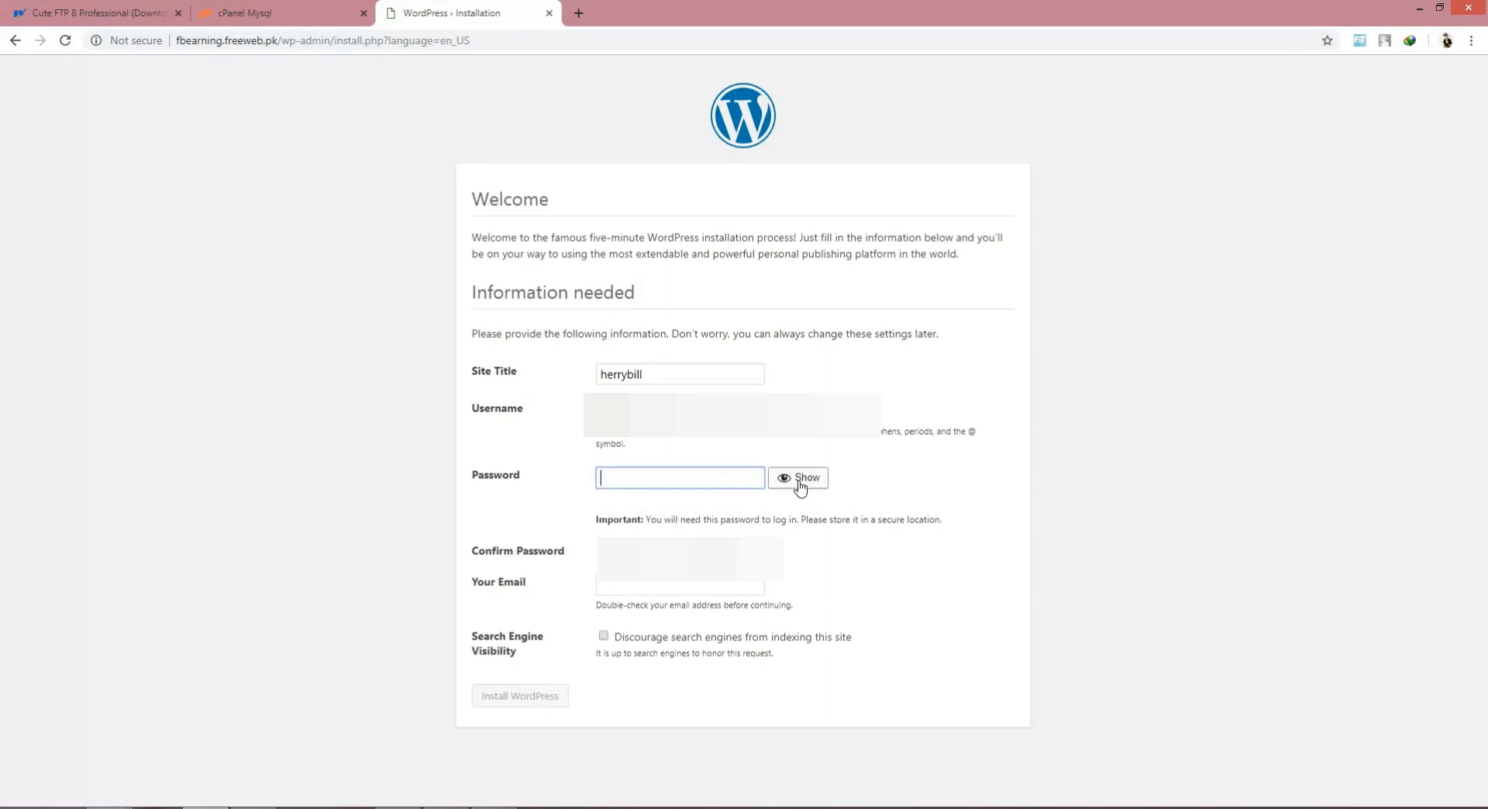
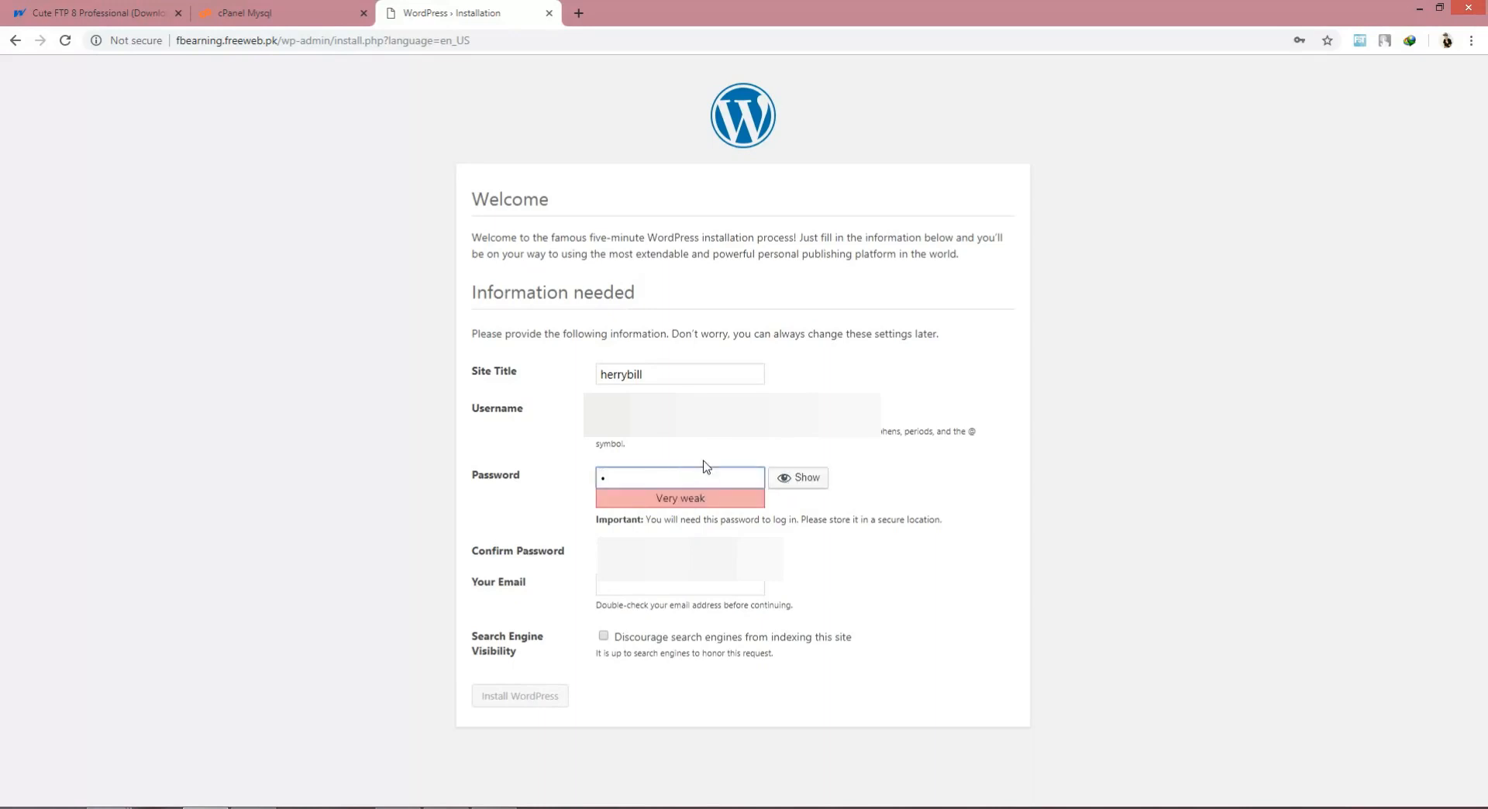
Confirm the weak password, fill in the admin e-mail, and install WordPress
{"action": "left_click", "coordinate": [604, 551]}
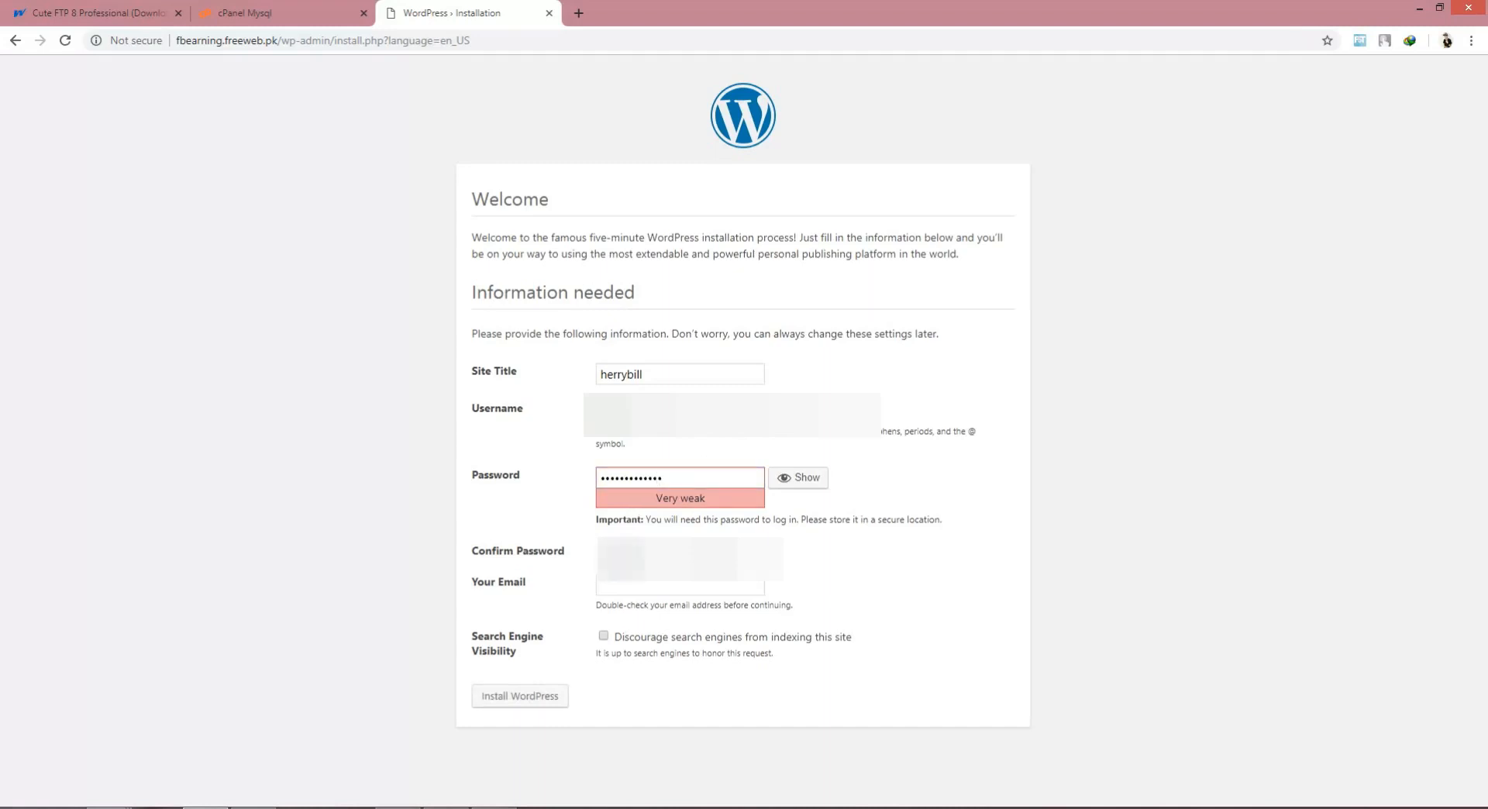
{"action": "left_click", "coordinate": [633, 585]}
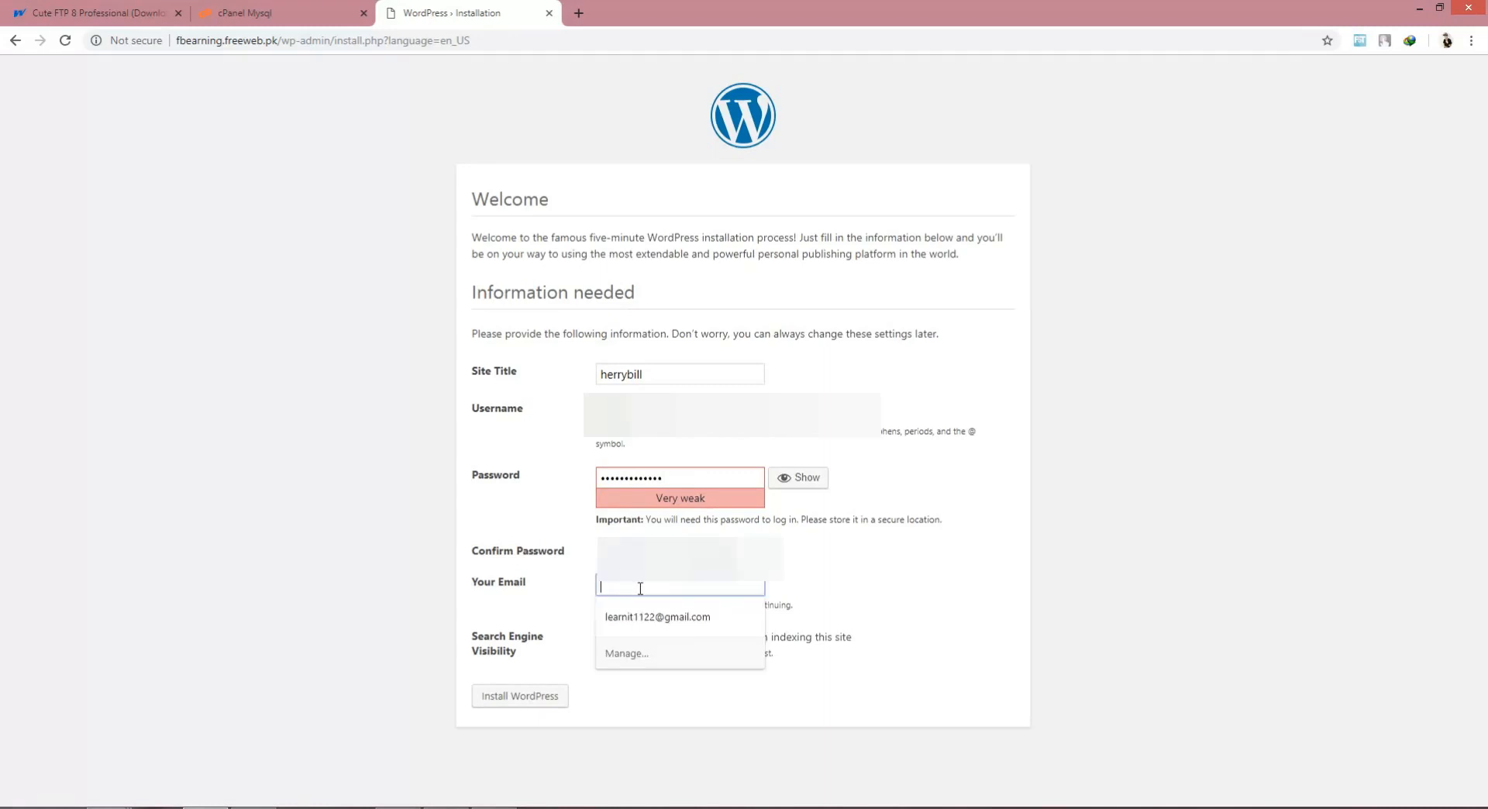
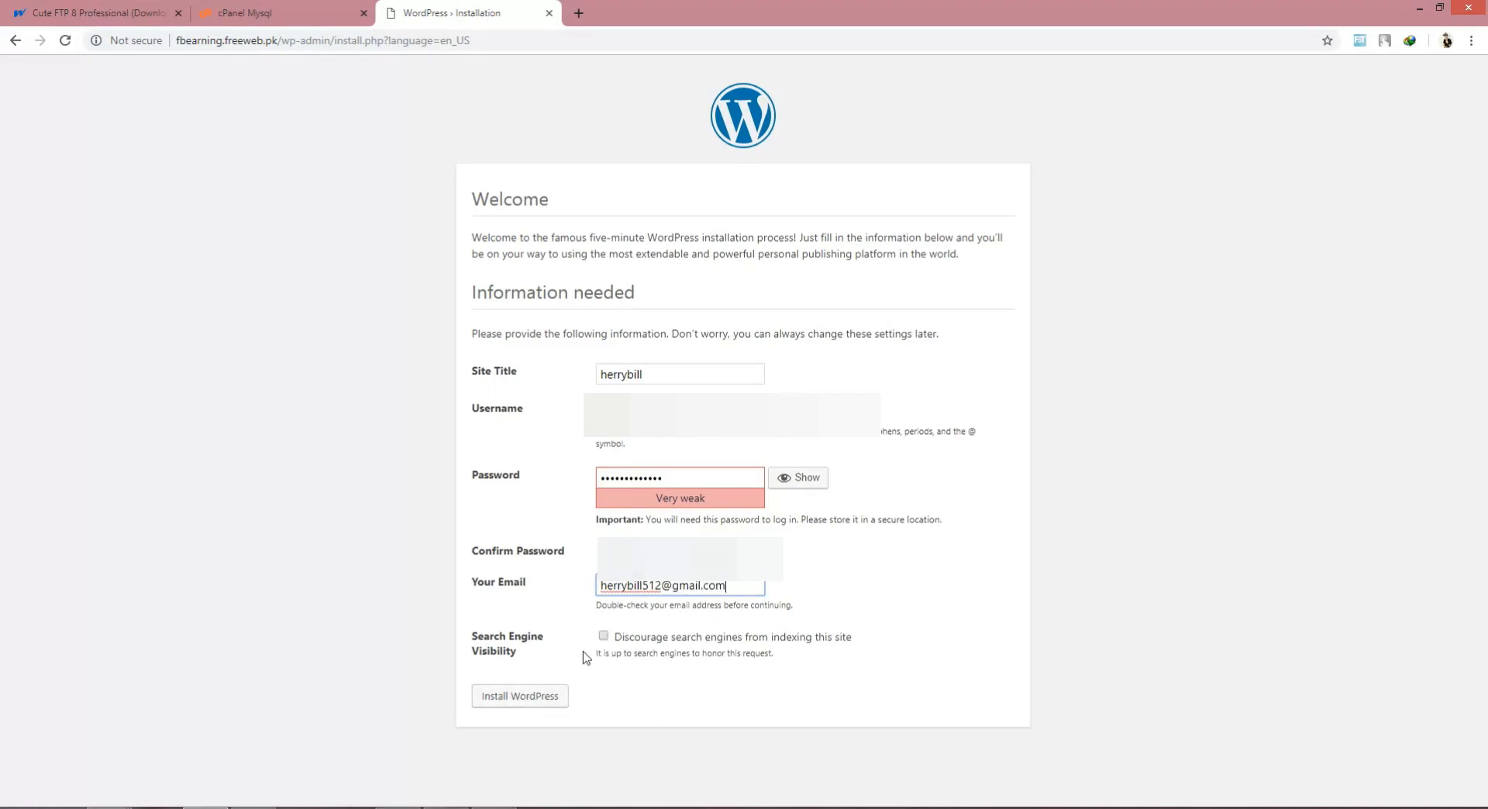
{"action": "left_click", "coordinate": [517, 697]}
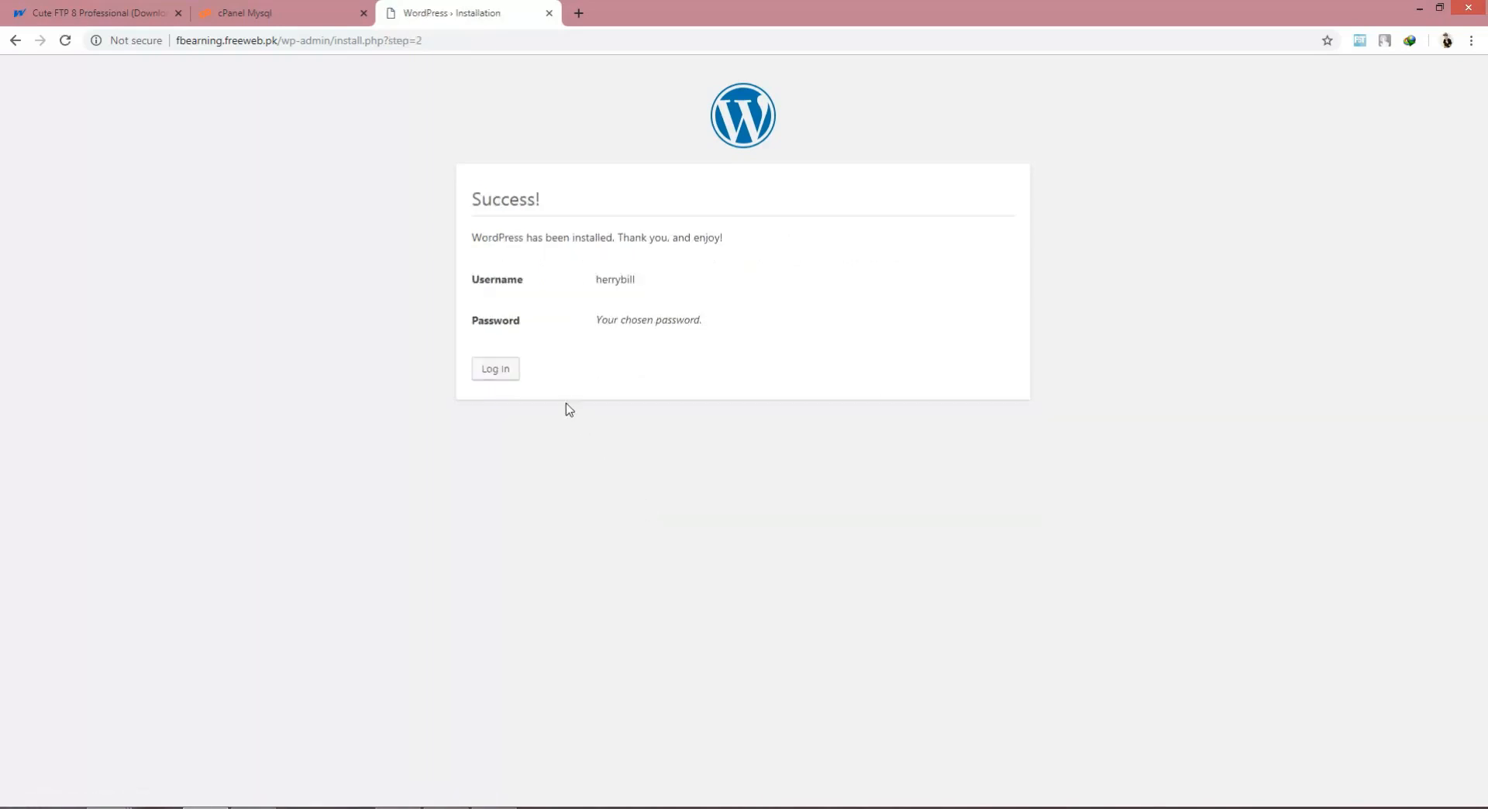
Log in from the Success page, replacing the autofilled password with the admin password
{"action": "left_click", "coordinate": [499, 376]}
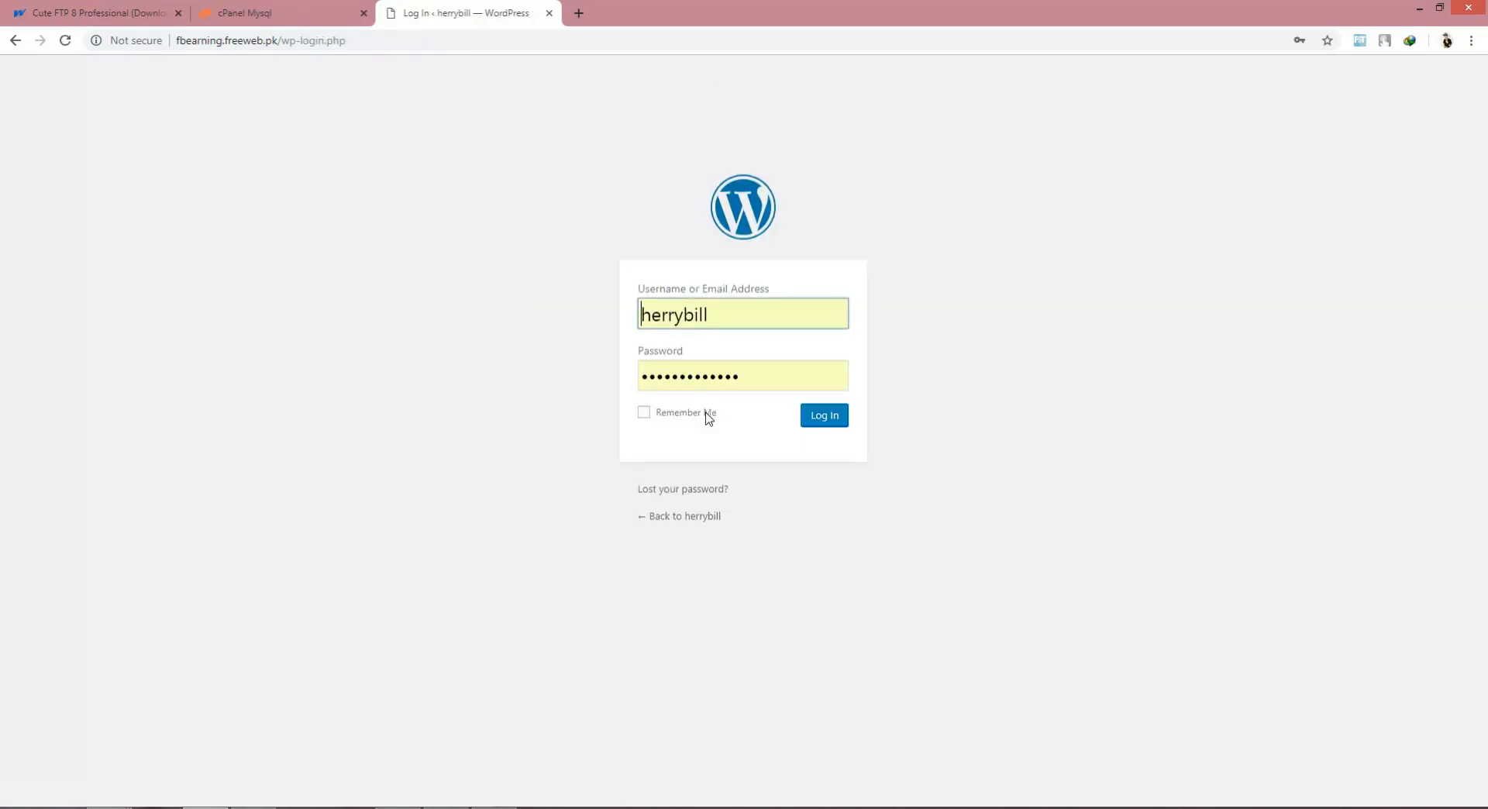
{"action": "double_click", "coordinate": [777, 386]}
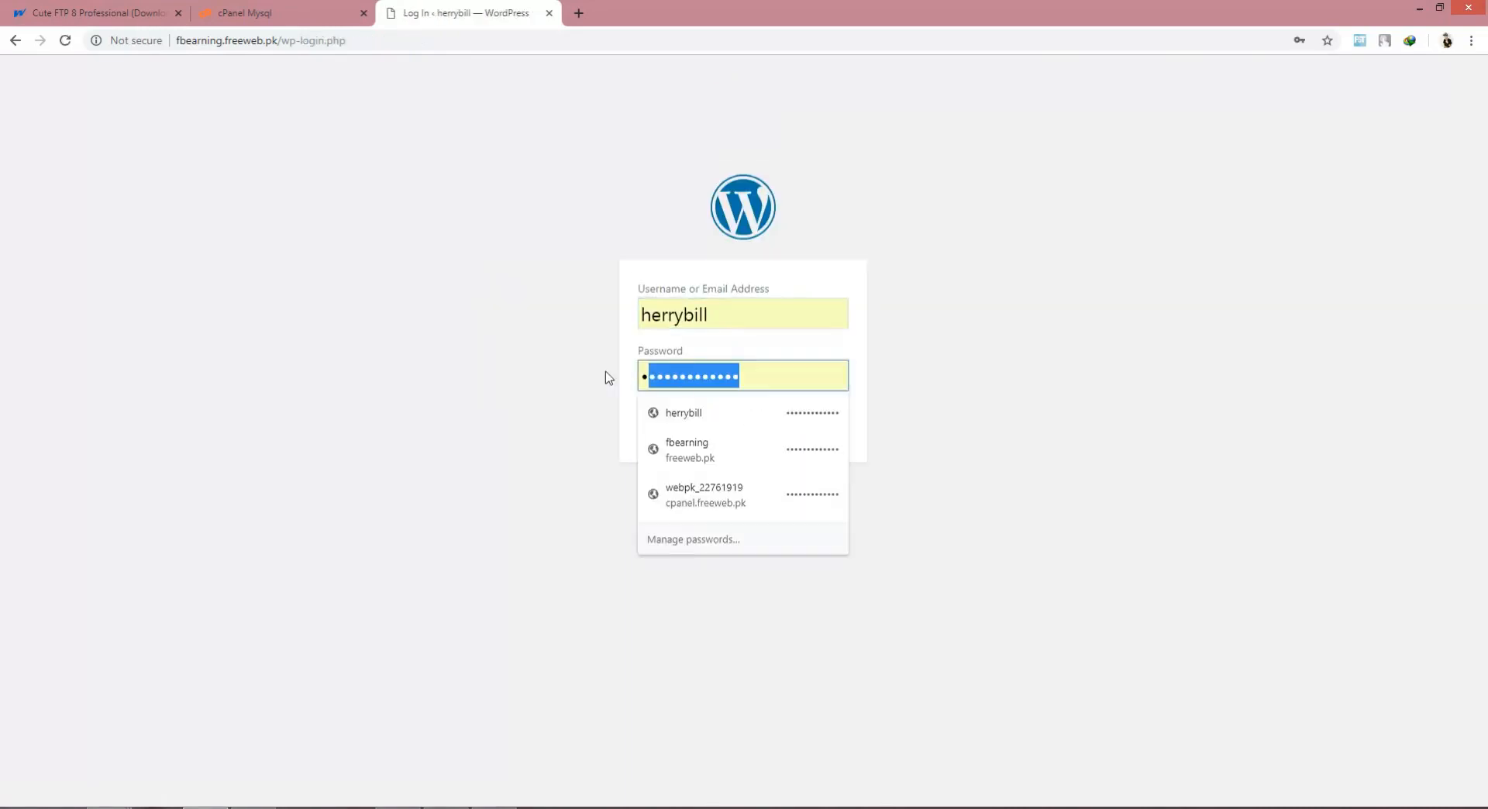
{"action": "key", "text": "BackSpace"}
{"action": "type", "text": "••••••••"}
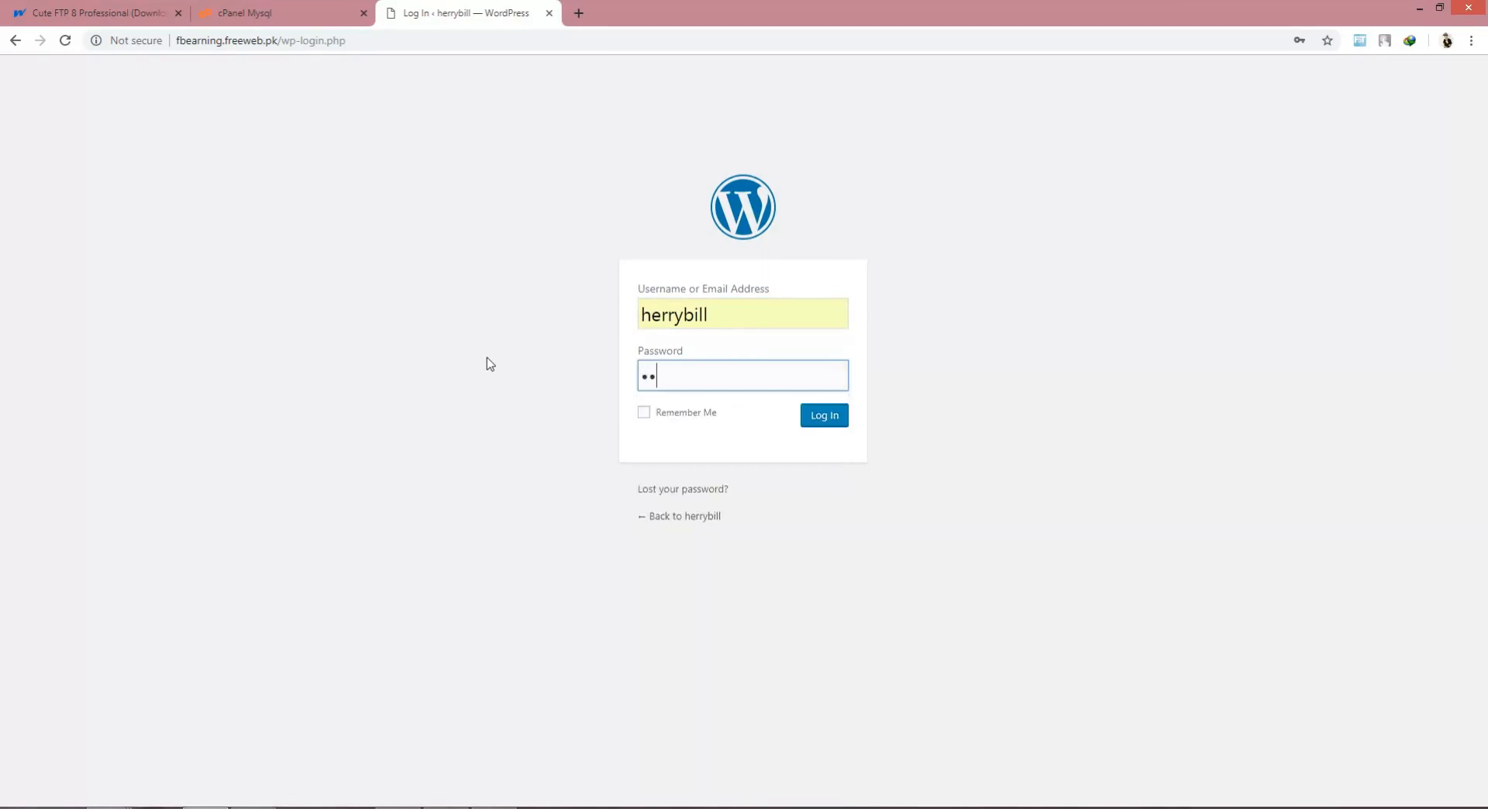
{"action": "type", "text": "•••••"}
{"action": "left_click", "coordinate": [829, 424]}
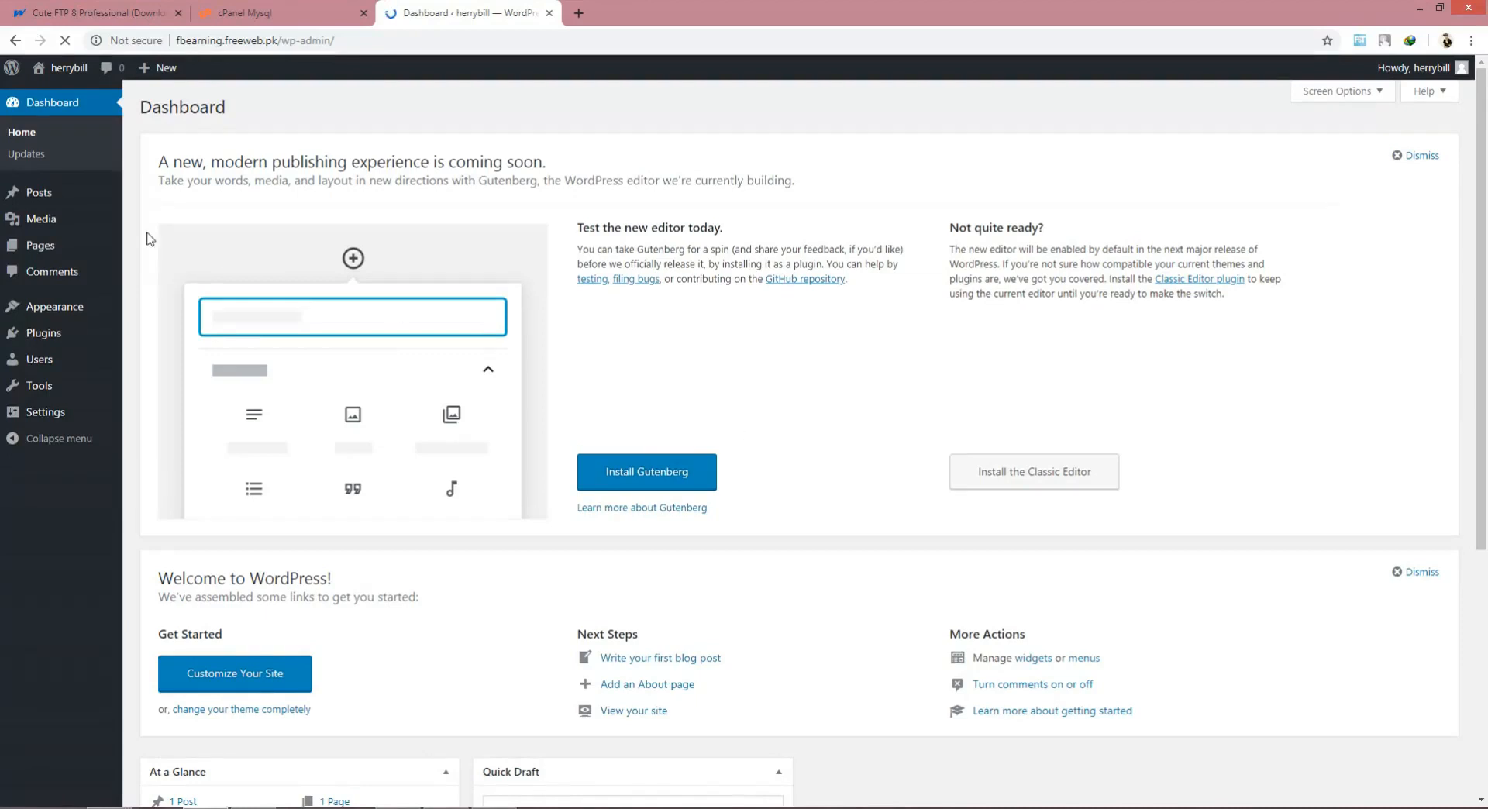
Open the herrybill front page and scroll through the HERRYBILL header and Hello world! post
{"action": "left_click", "coordinate": [54, 68]}
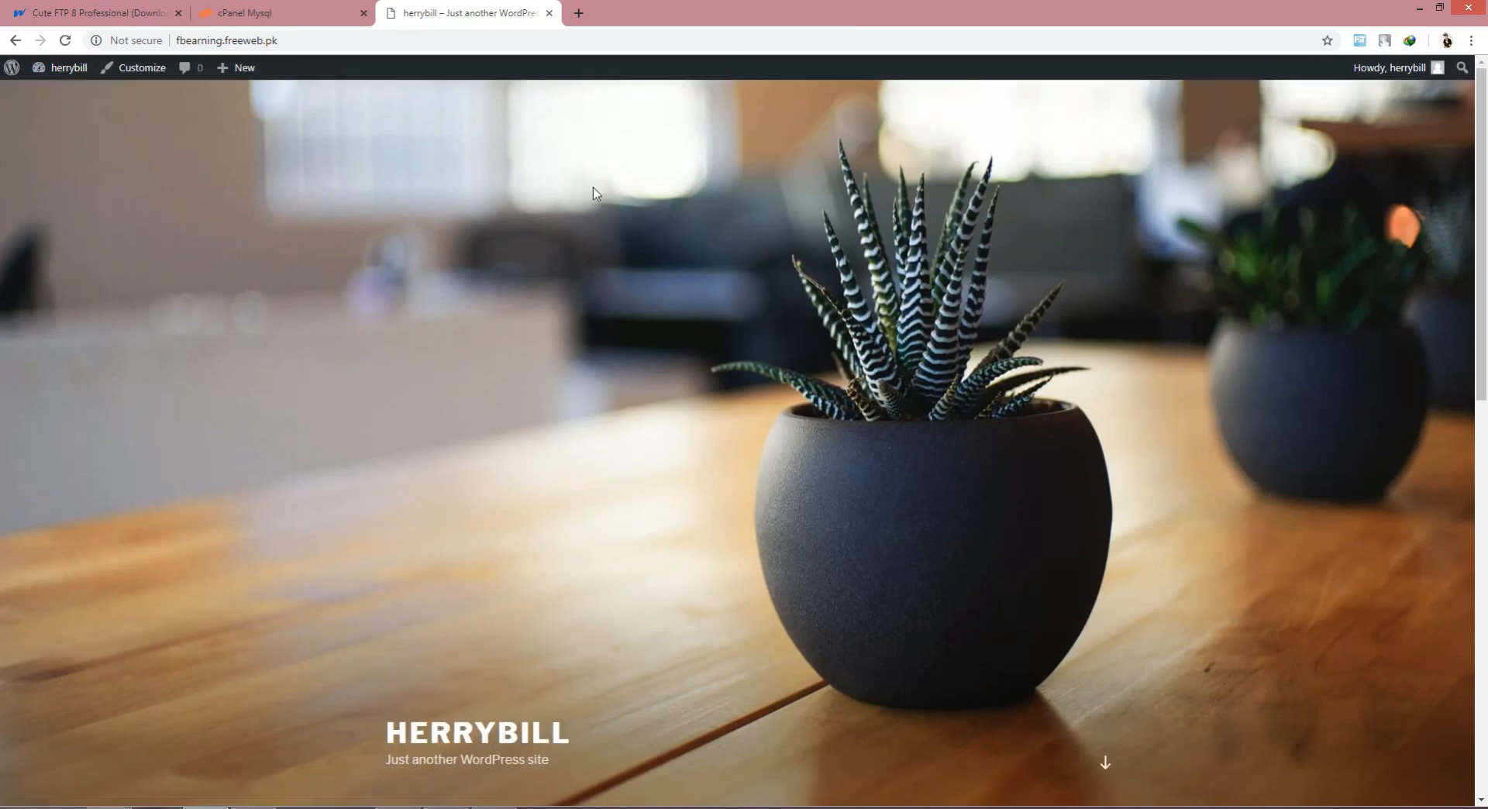
{"action": "scroll", "coordinate": [593, 189], "scroll_direction": "down", "scroll_amount": 3}
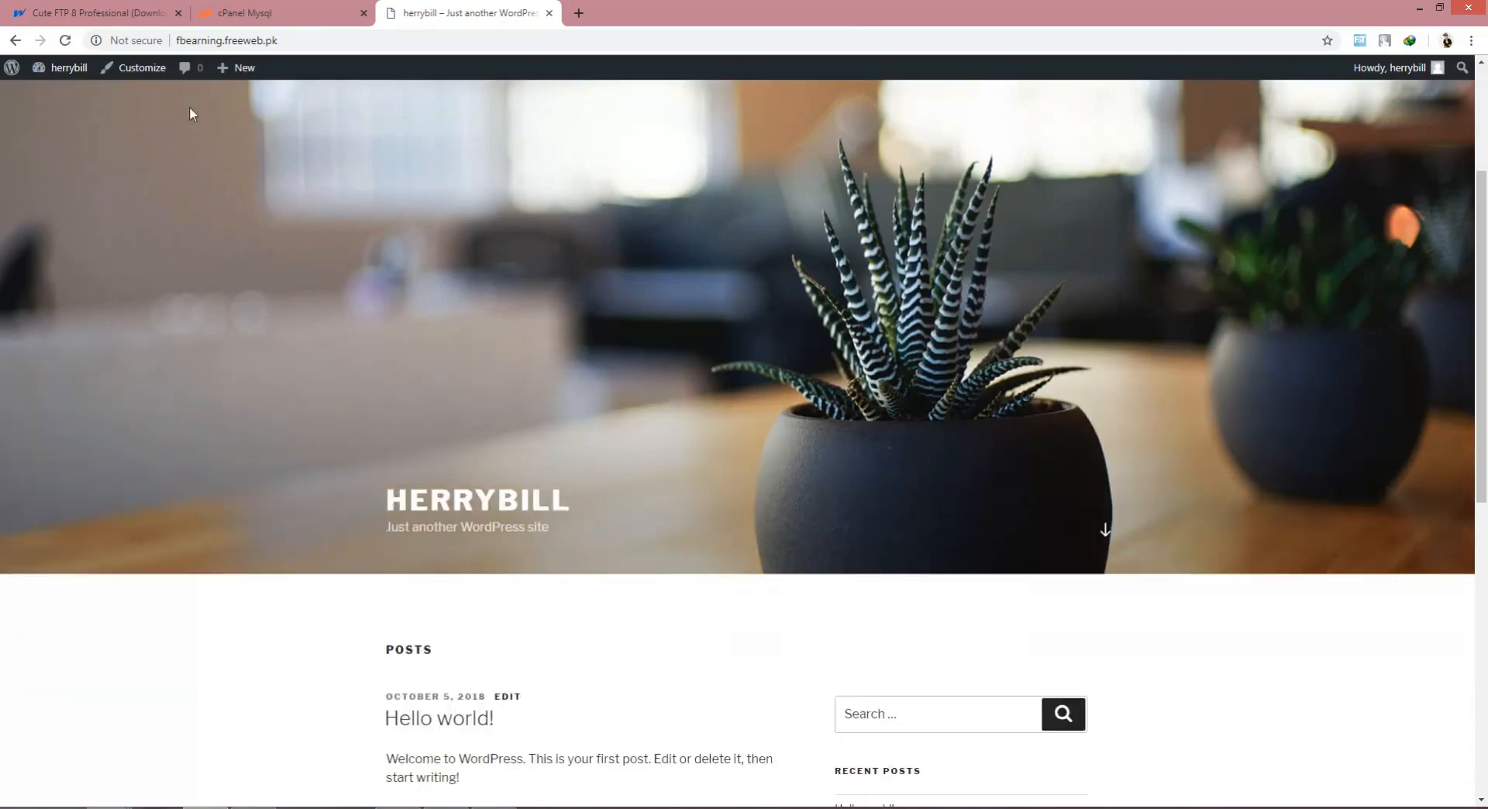
{"action": "scroll", "coordinate": [249, 276], "scroll_direction": "up", "scroll_amount": 3}
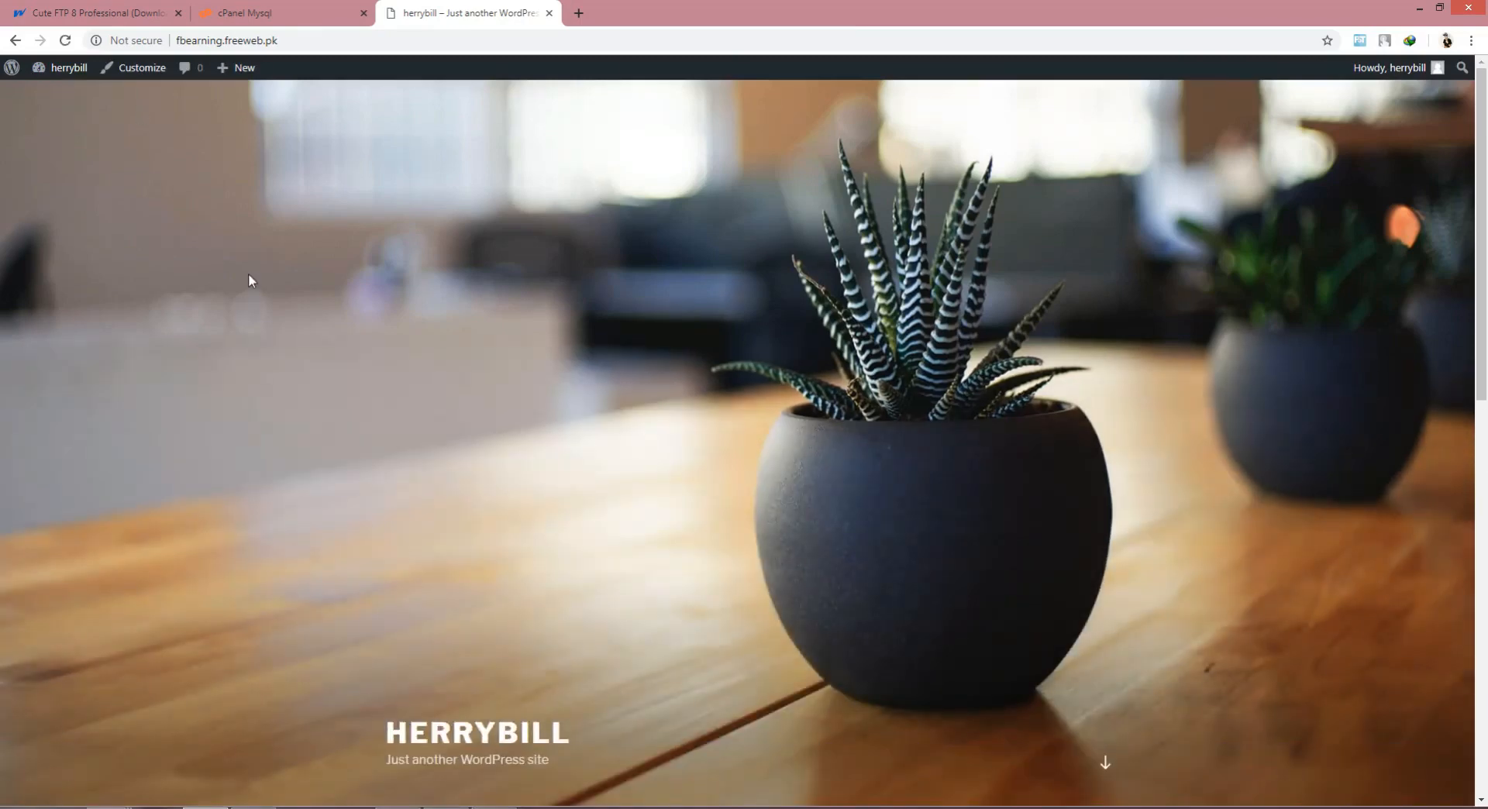
{"action": "scroll", "coordinate": [248, 277], "scroll_direction": "down", "scroll_amount": 12}
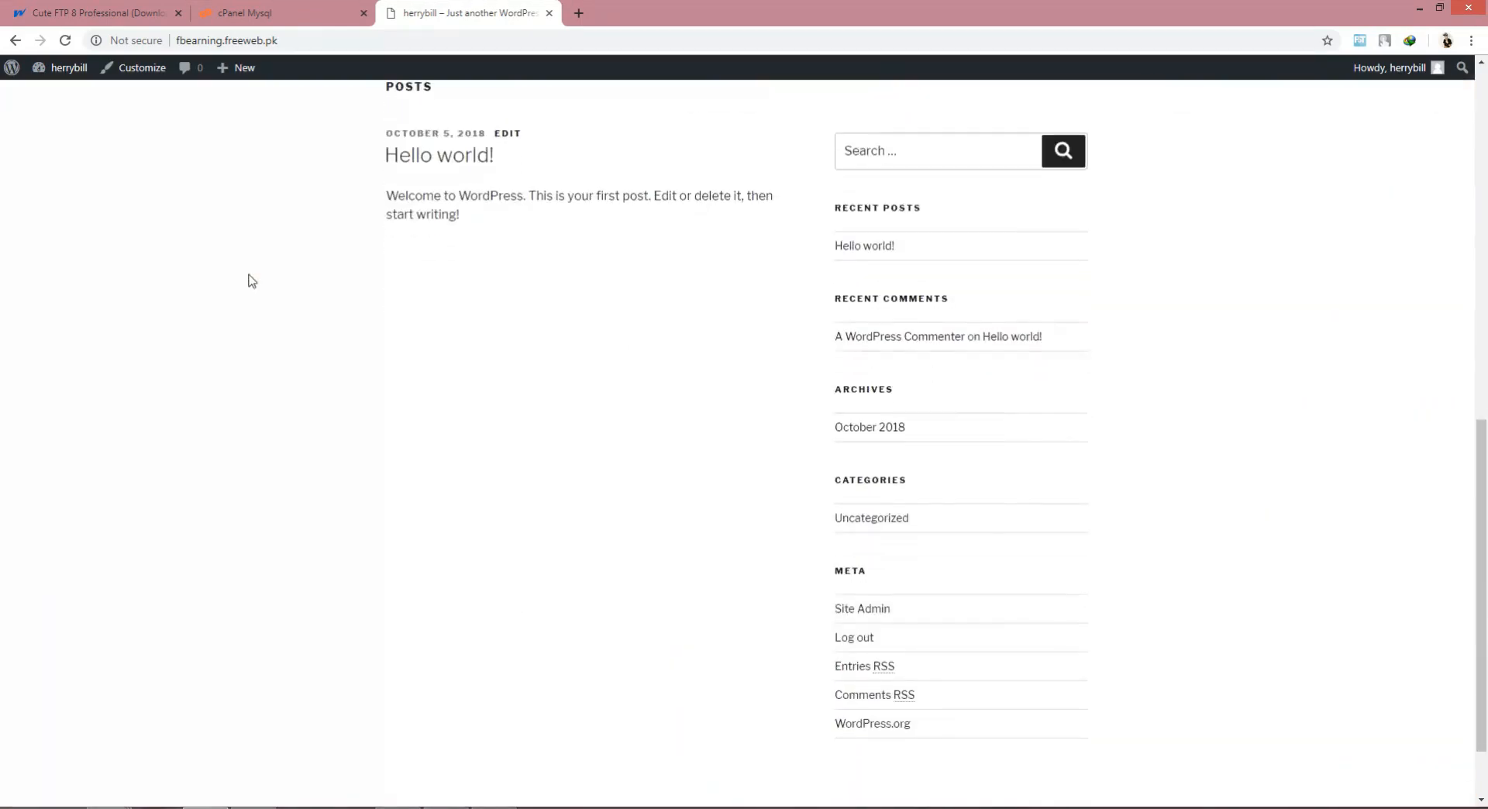
{"action": "scroll", "coordinate": [249, 275], "scroll_direction": "up", "scroll_amount": 12}
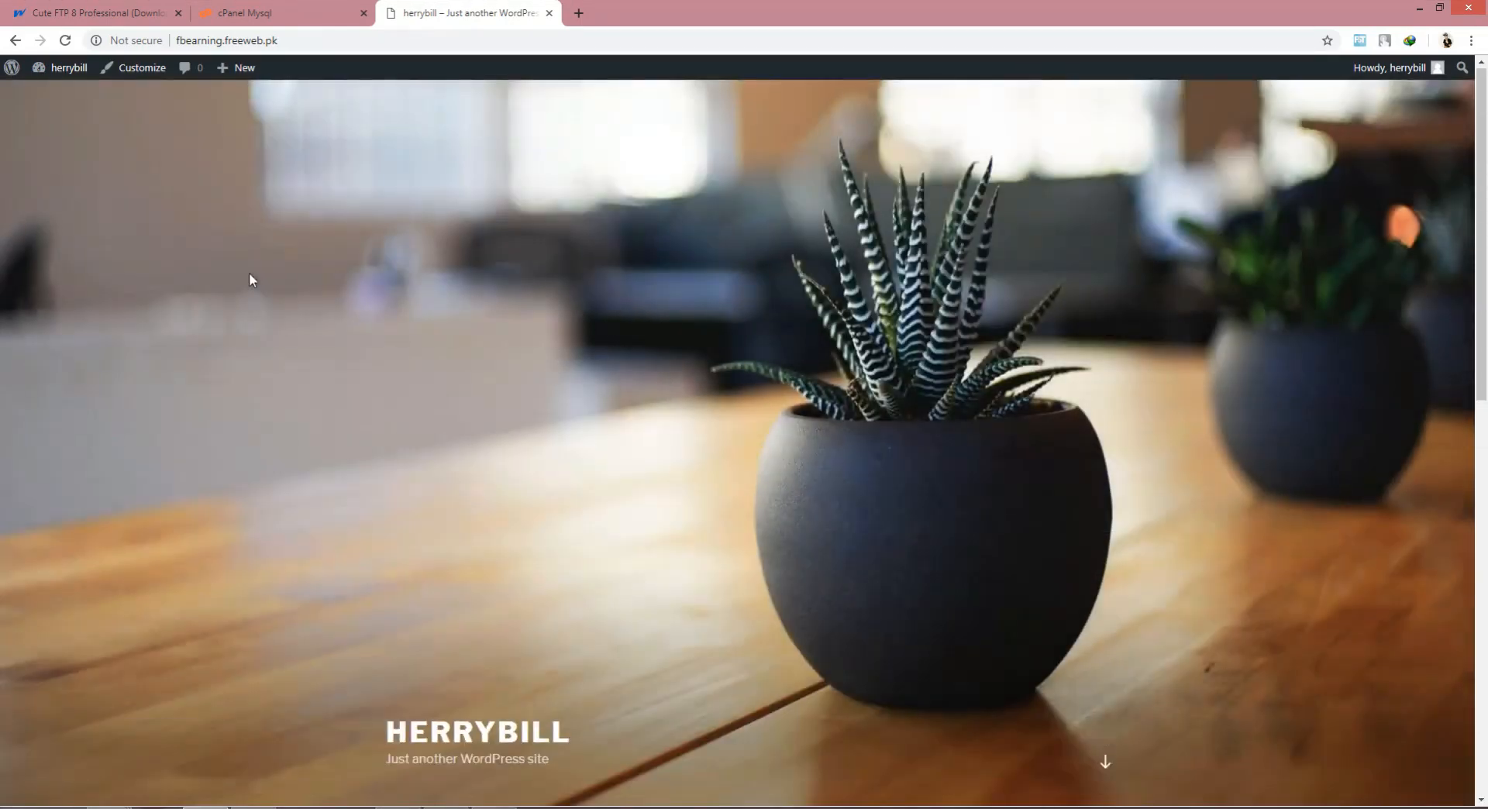